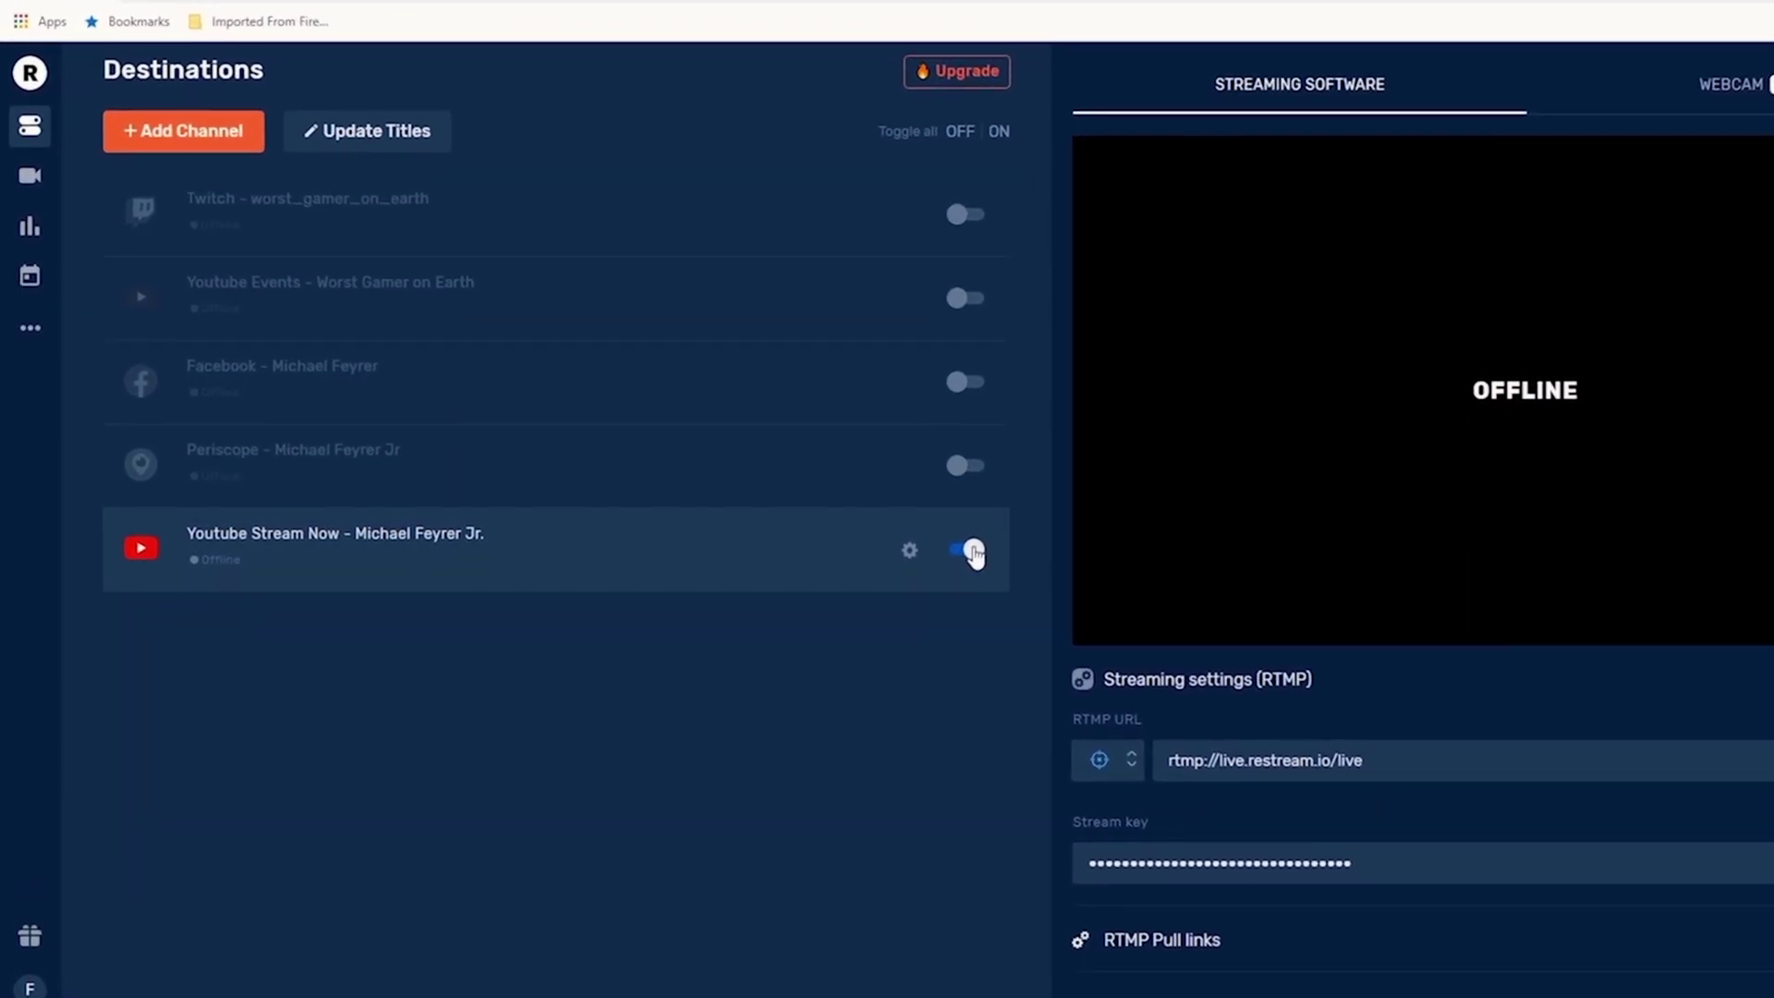
Toggle the Youtube Stream Now destination off and on, and leave it switched off
click(966, 551)
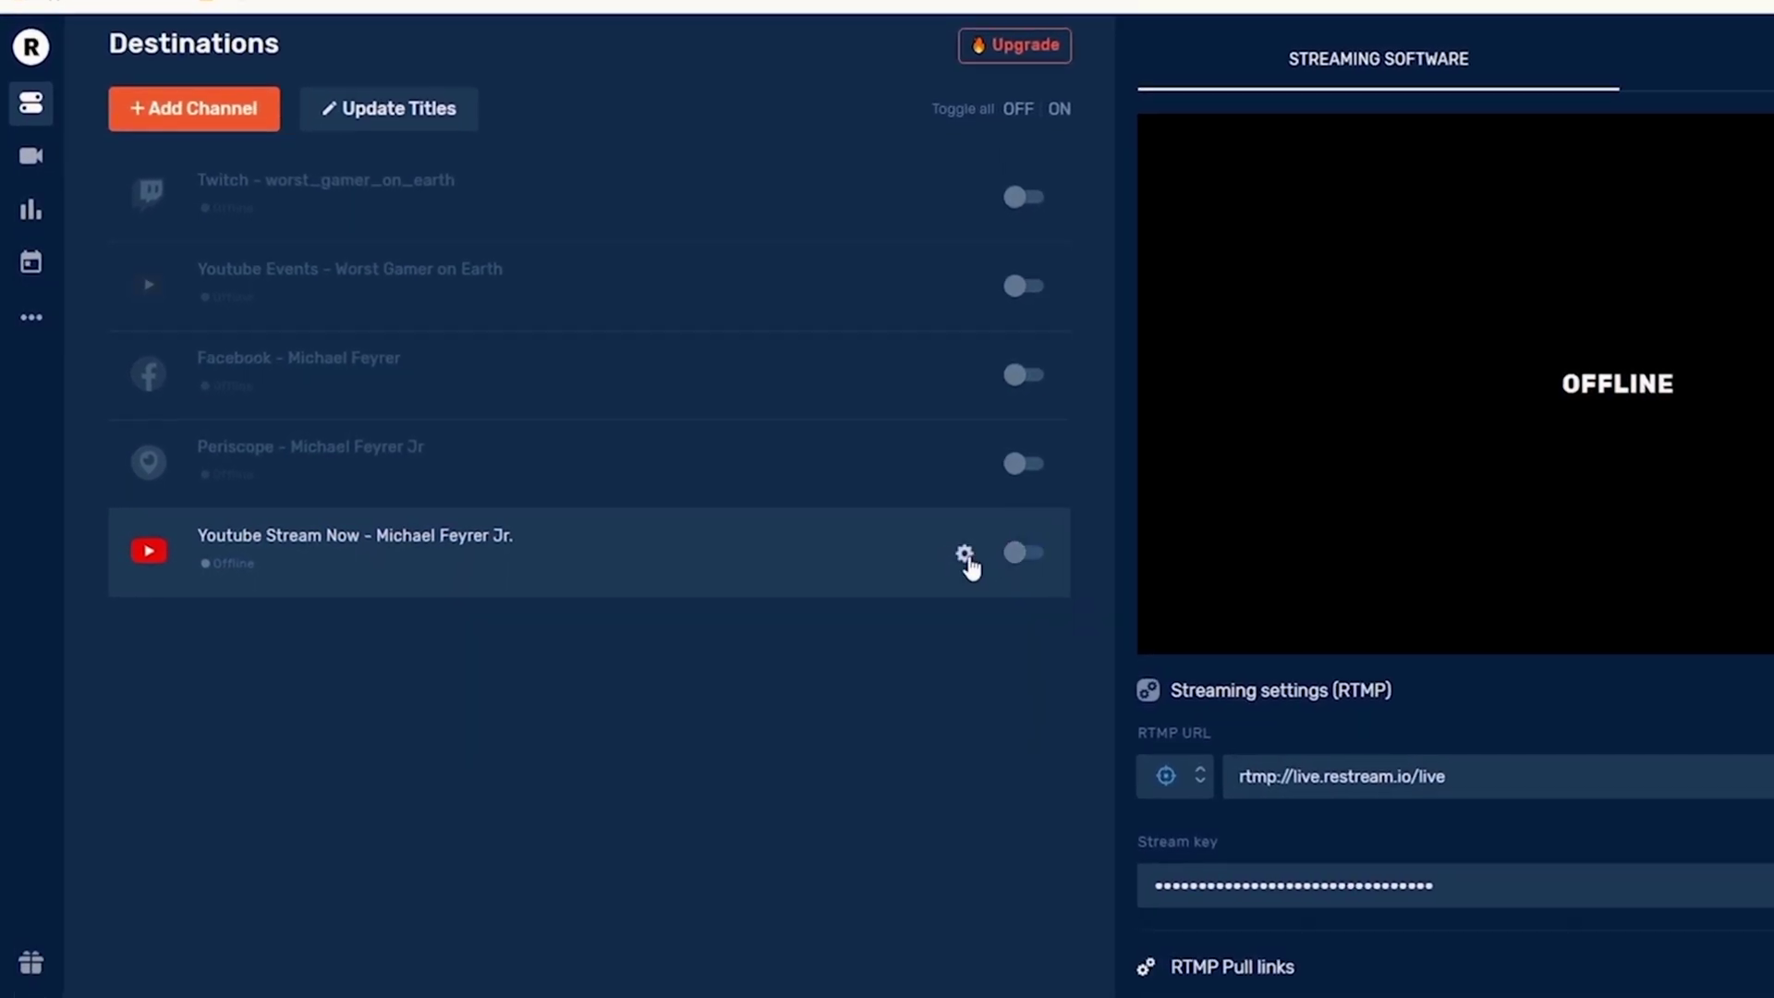
click(1023, 552)
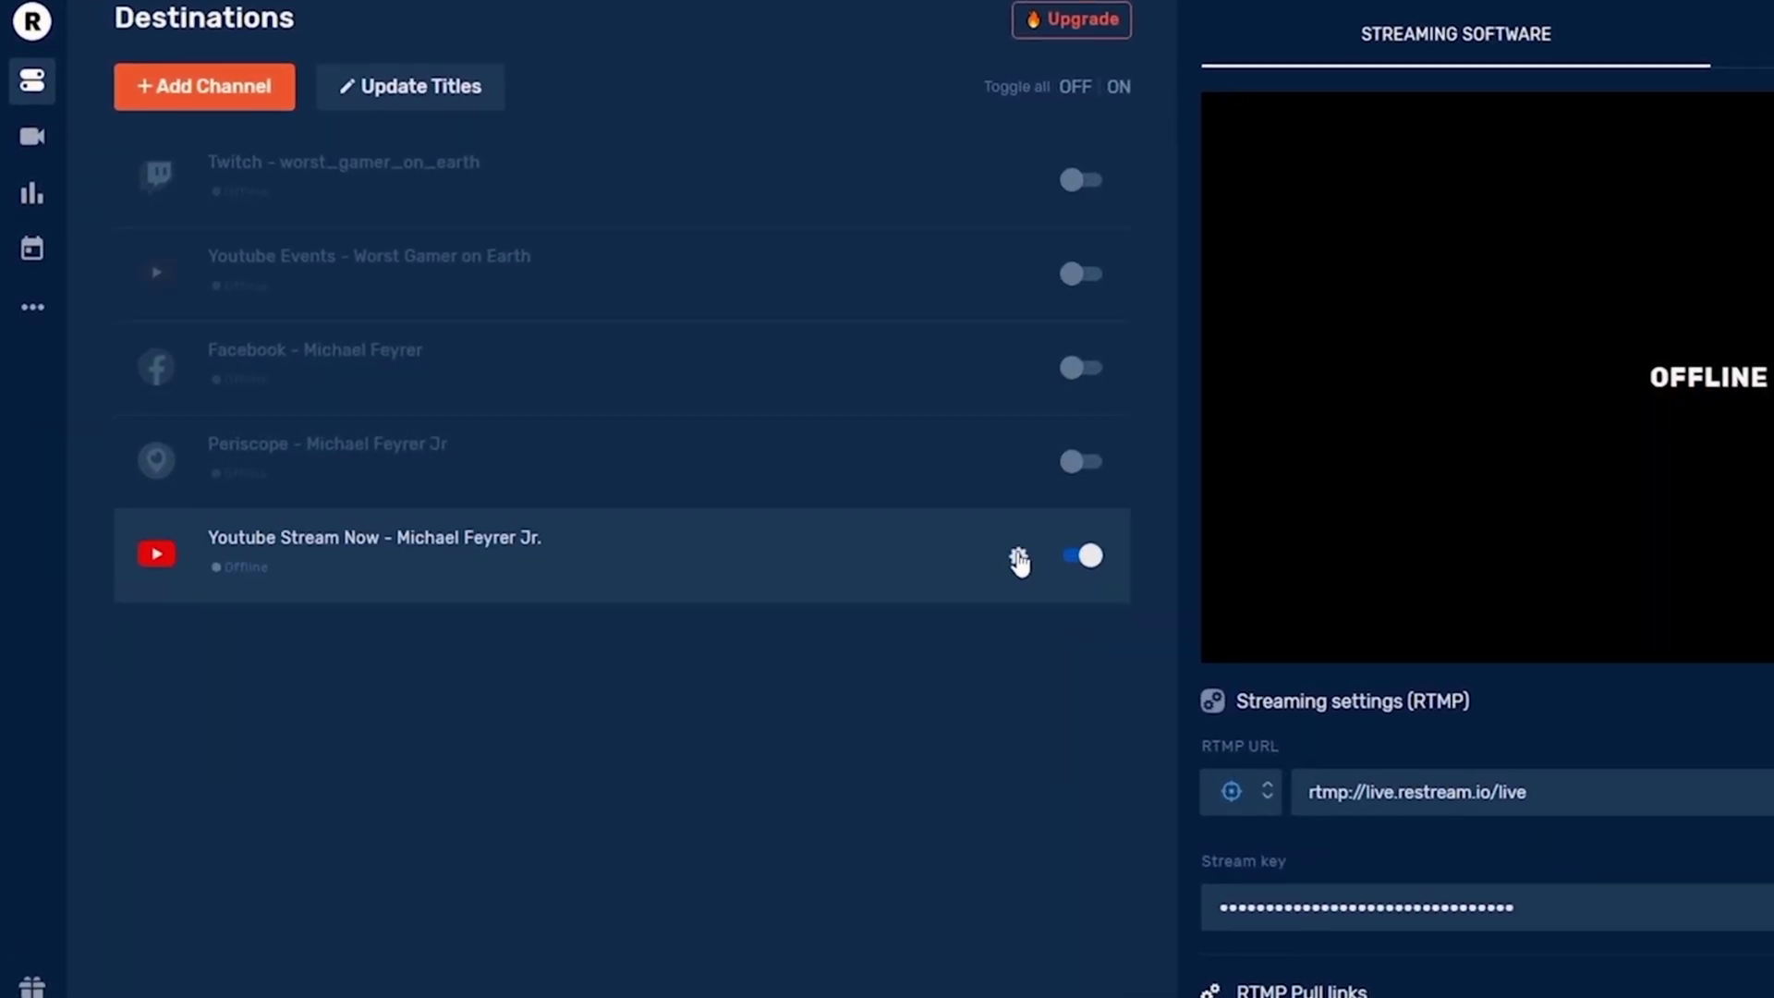
click(1020, 558)
click(912, 530)
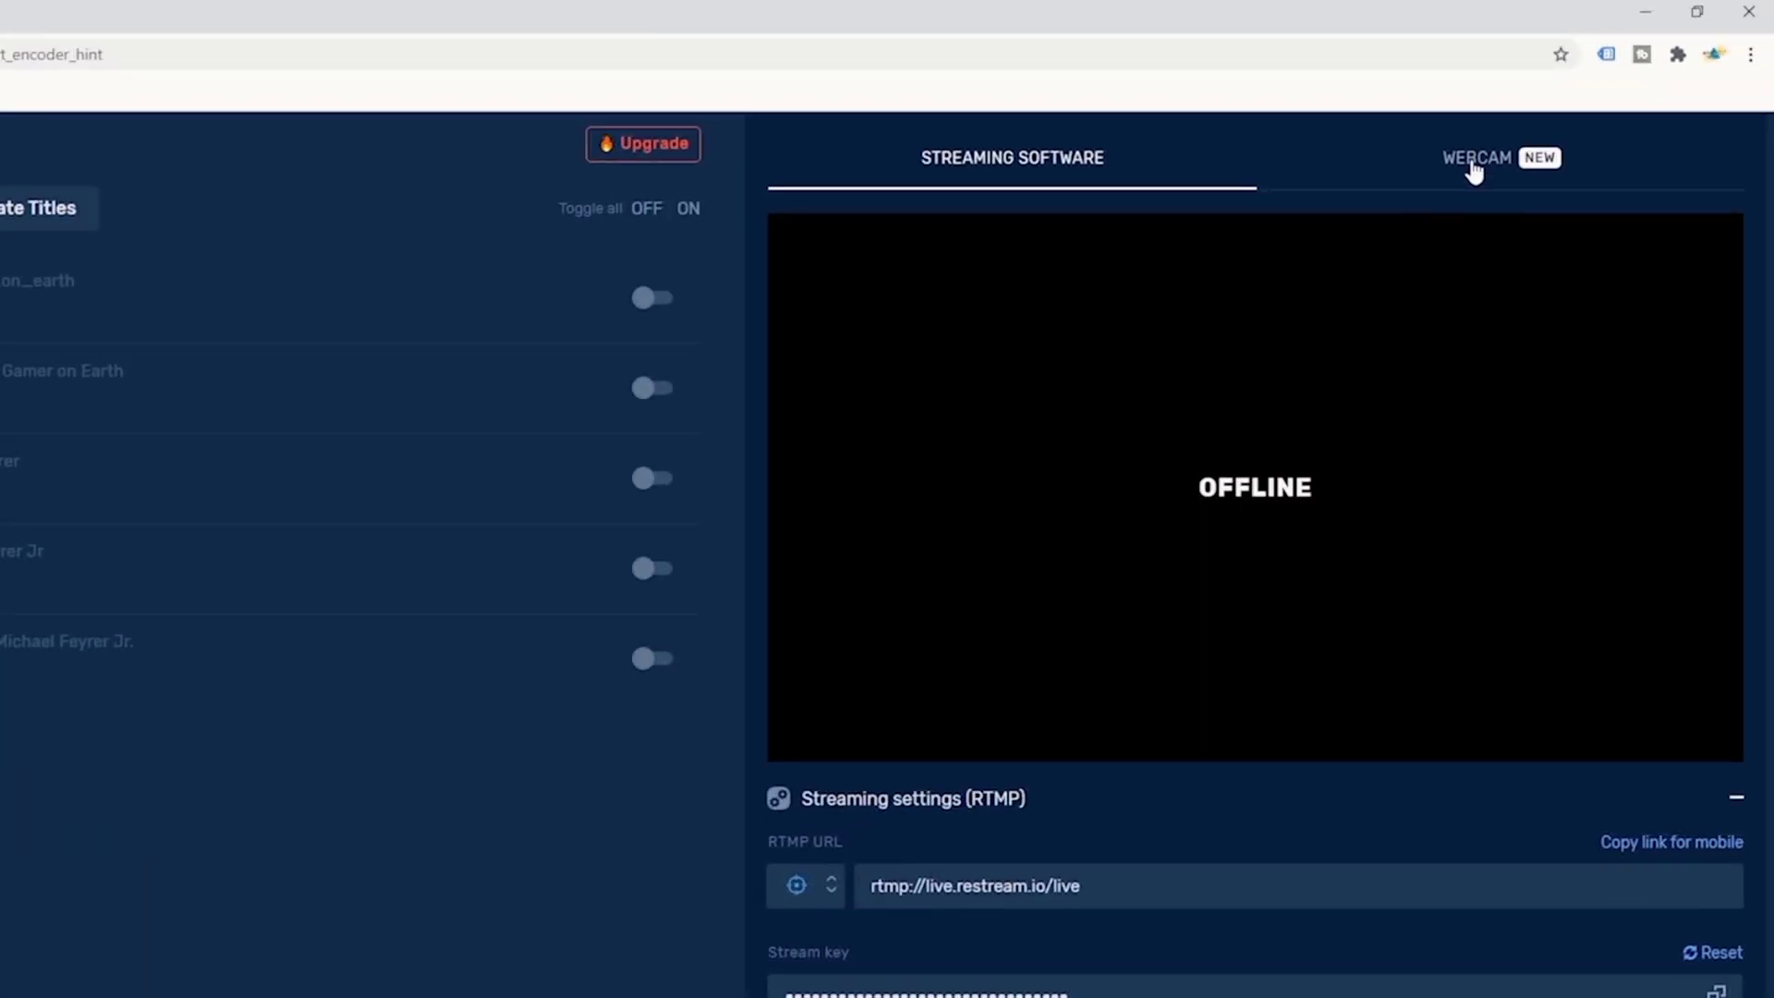
Switch to webcam streaming from the browser and enter Live Studio
click(1475, 164)
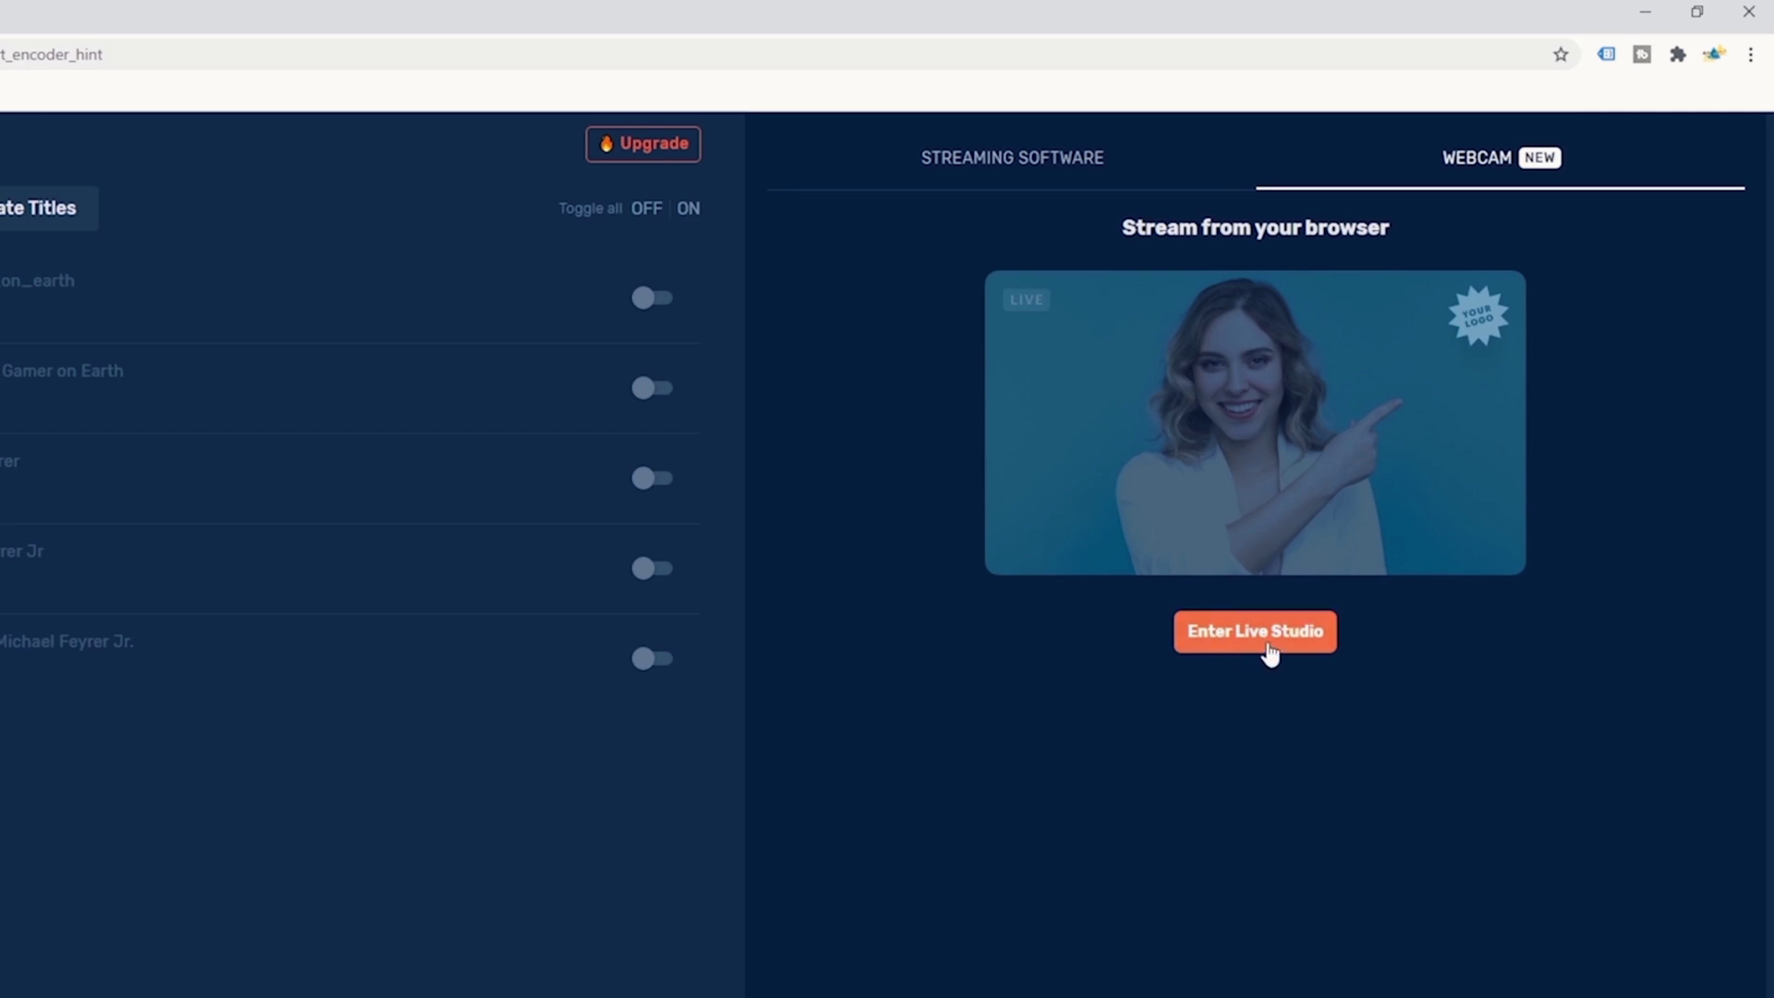
click(1266, 642)
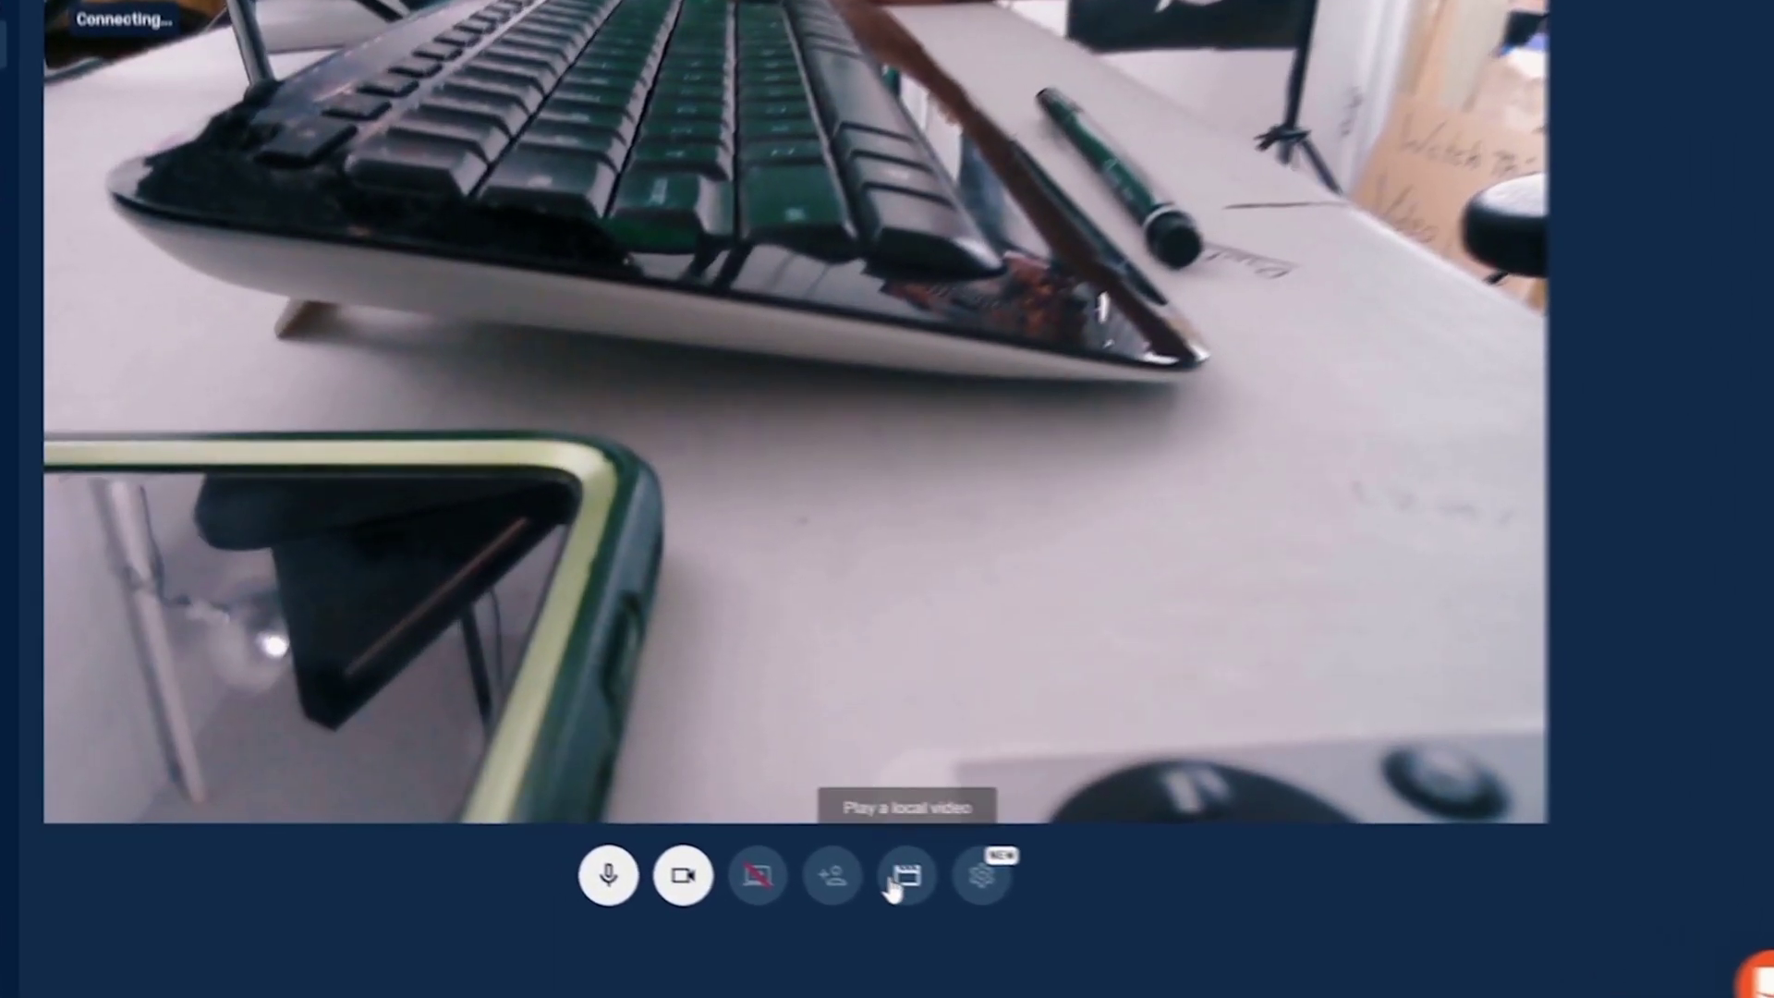
Set the studio's audio input to Digital Audio Interface (7- Cam Link) and its video source to Cam Link
click(982, 875)
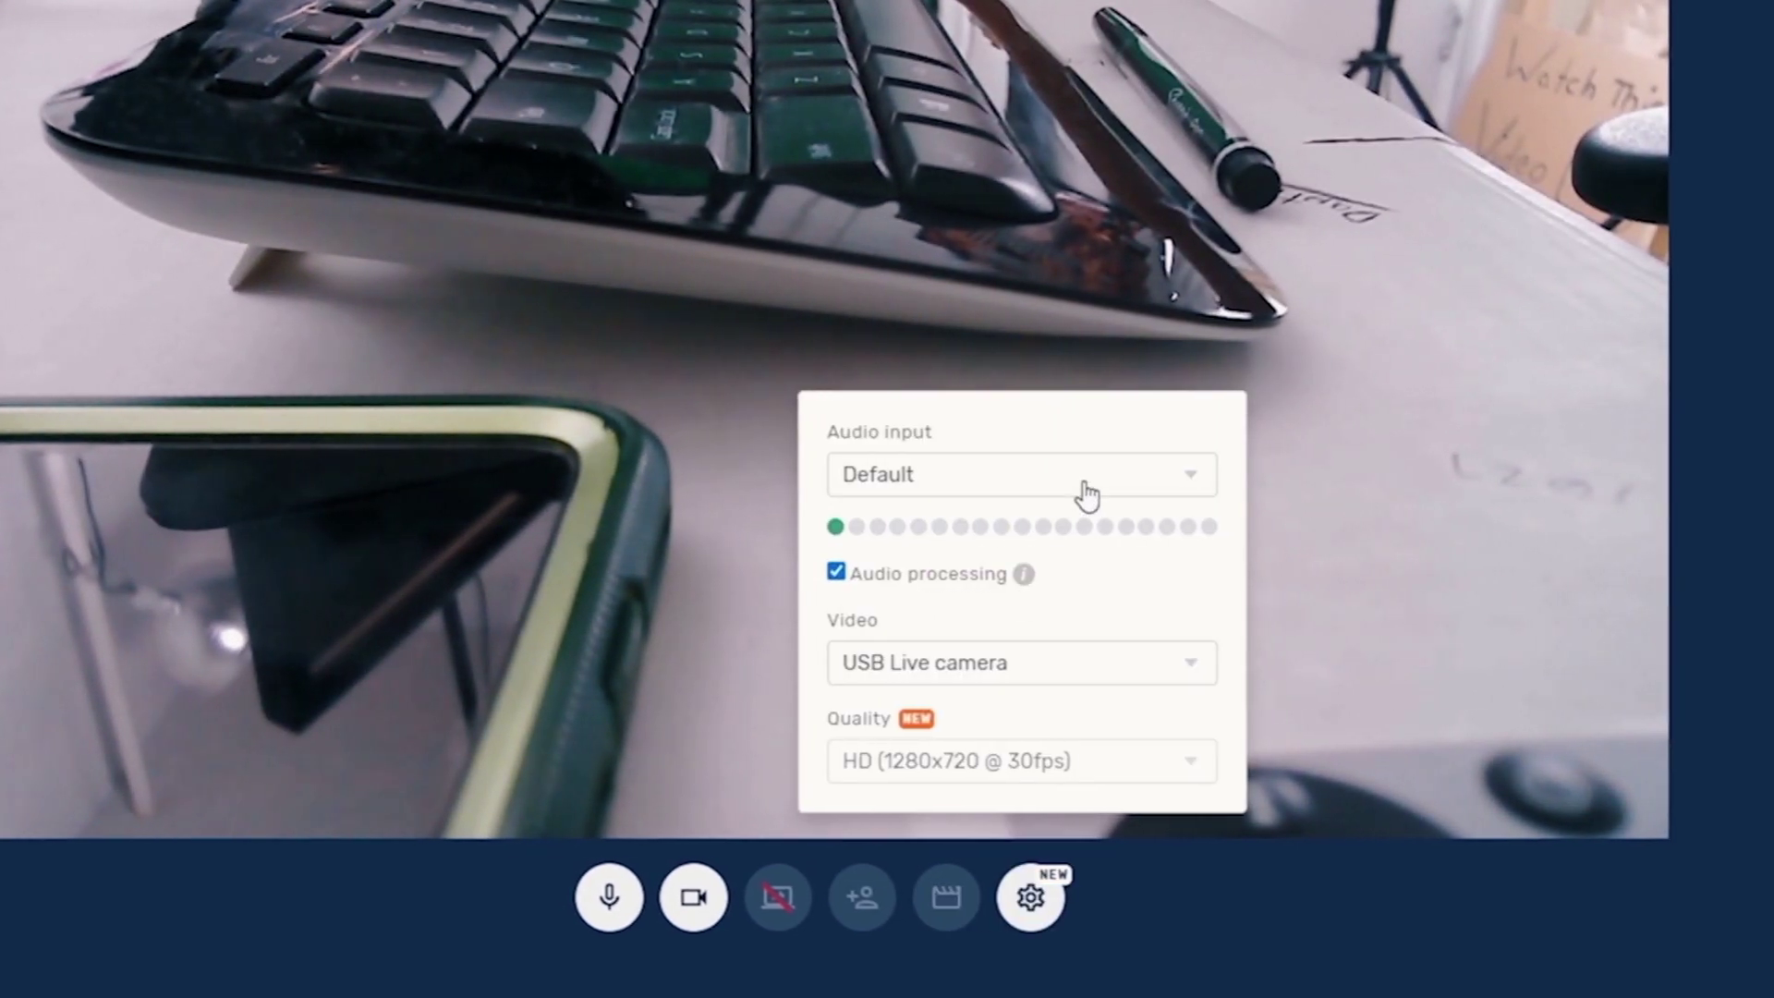
click(1088, 496)
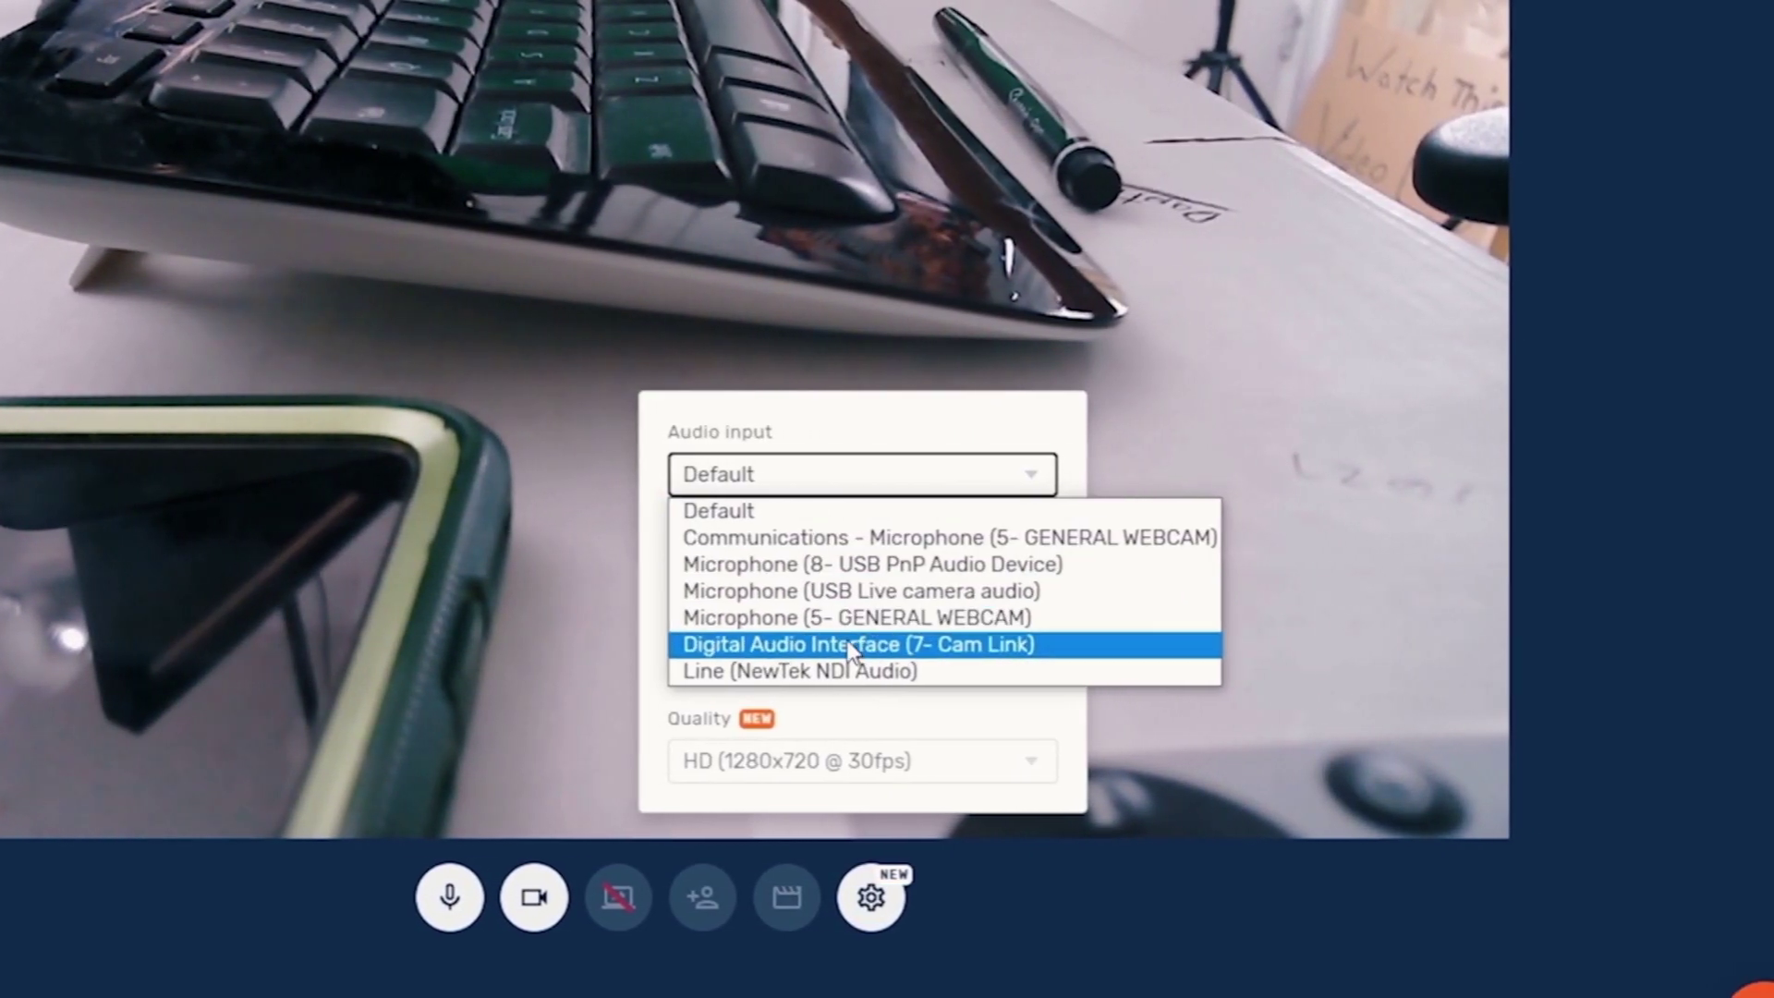
click(1012, 647)
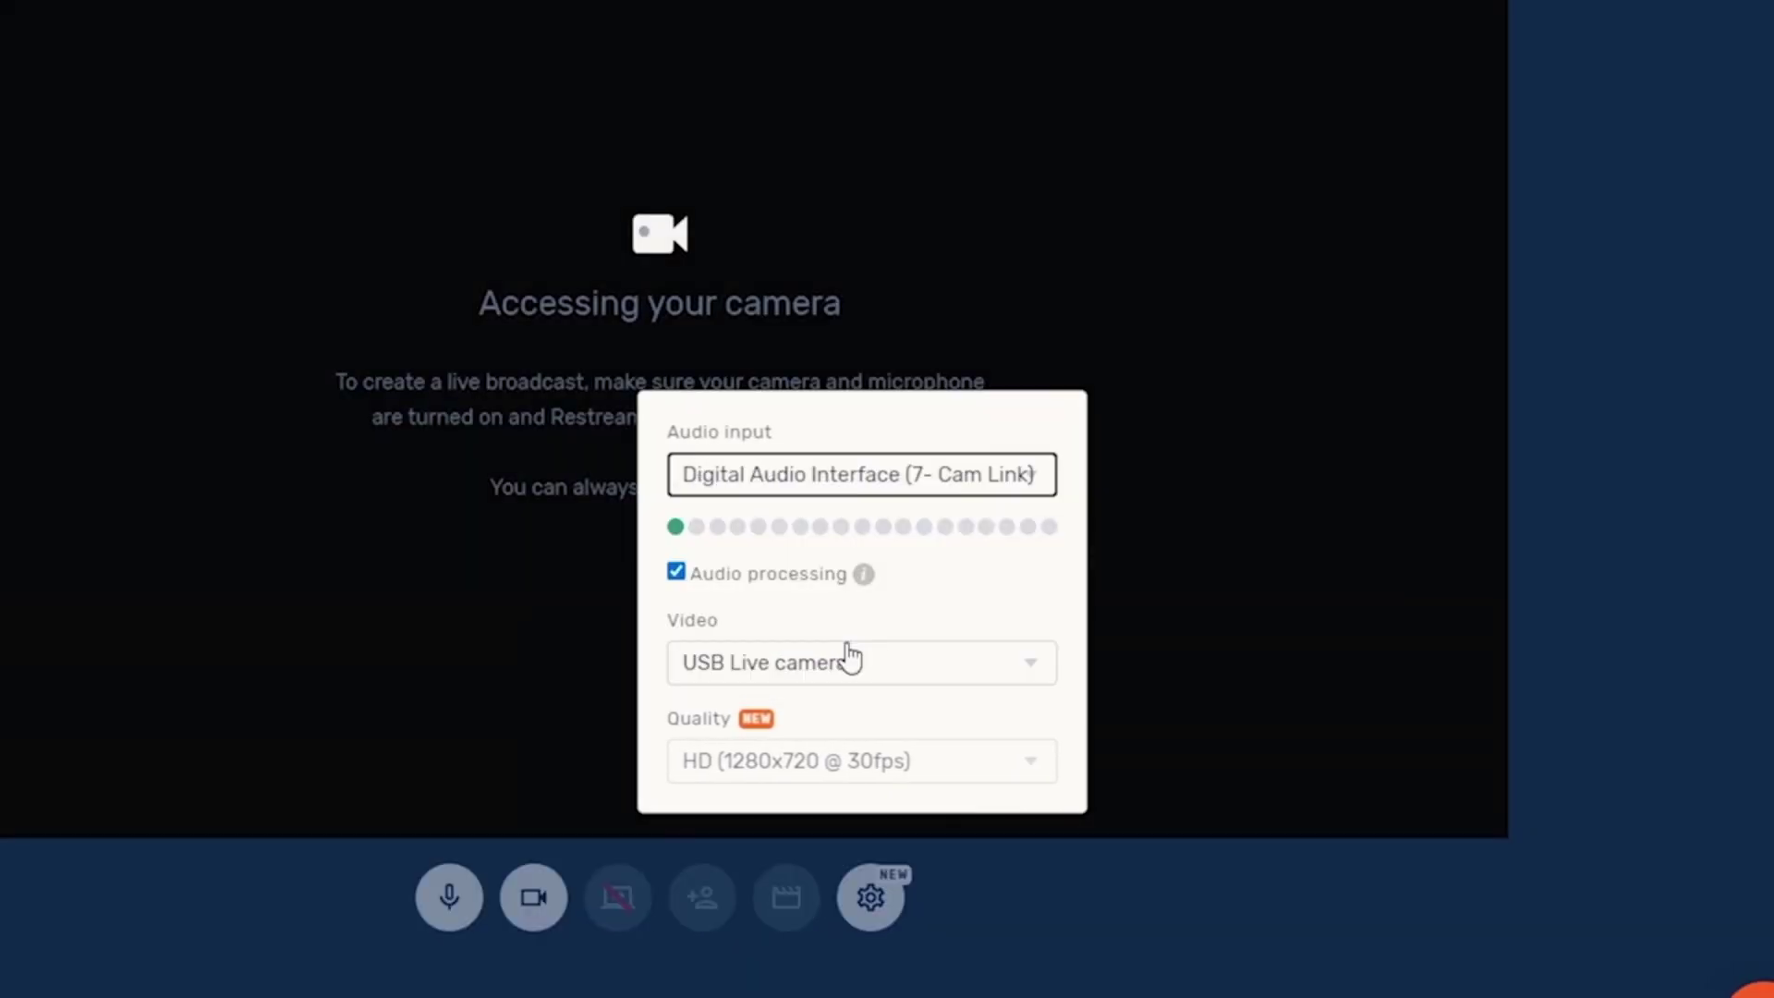
click(1017, 667)
click(970, 727)
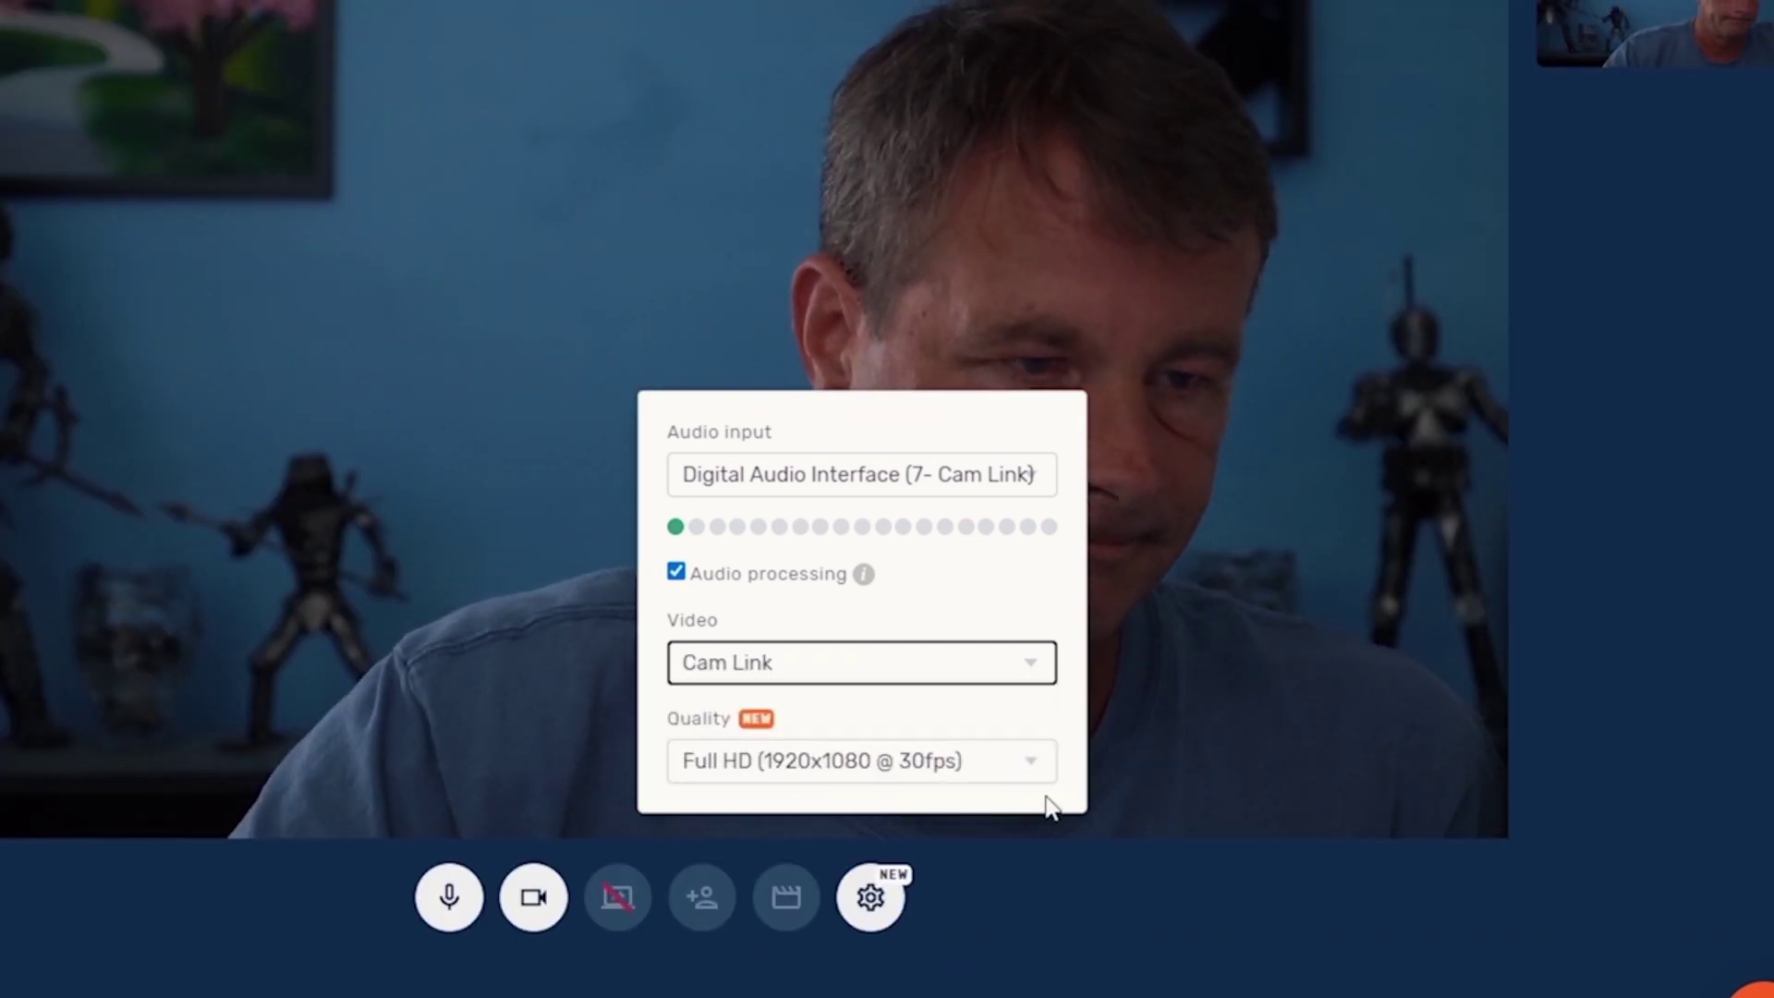
Choose Full HD (1920x1080 @ 30fps) as the video quality and close the device settings
click(1051, 775)
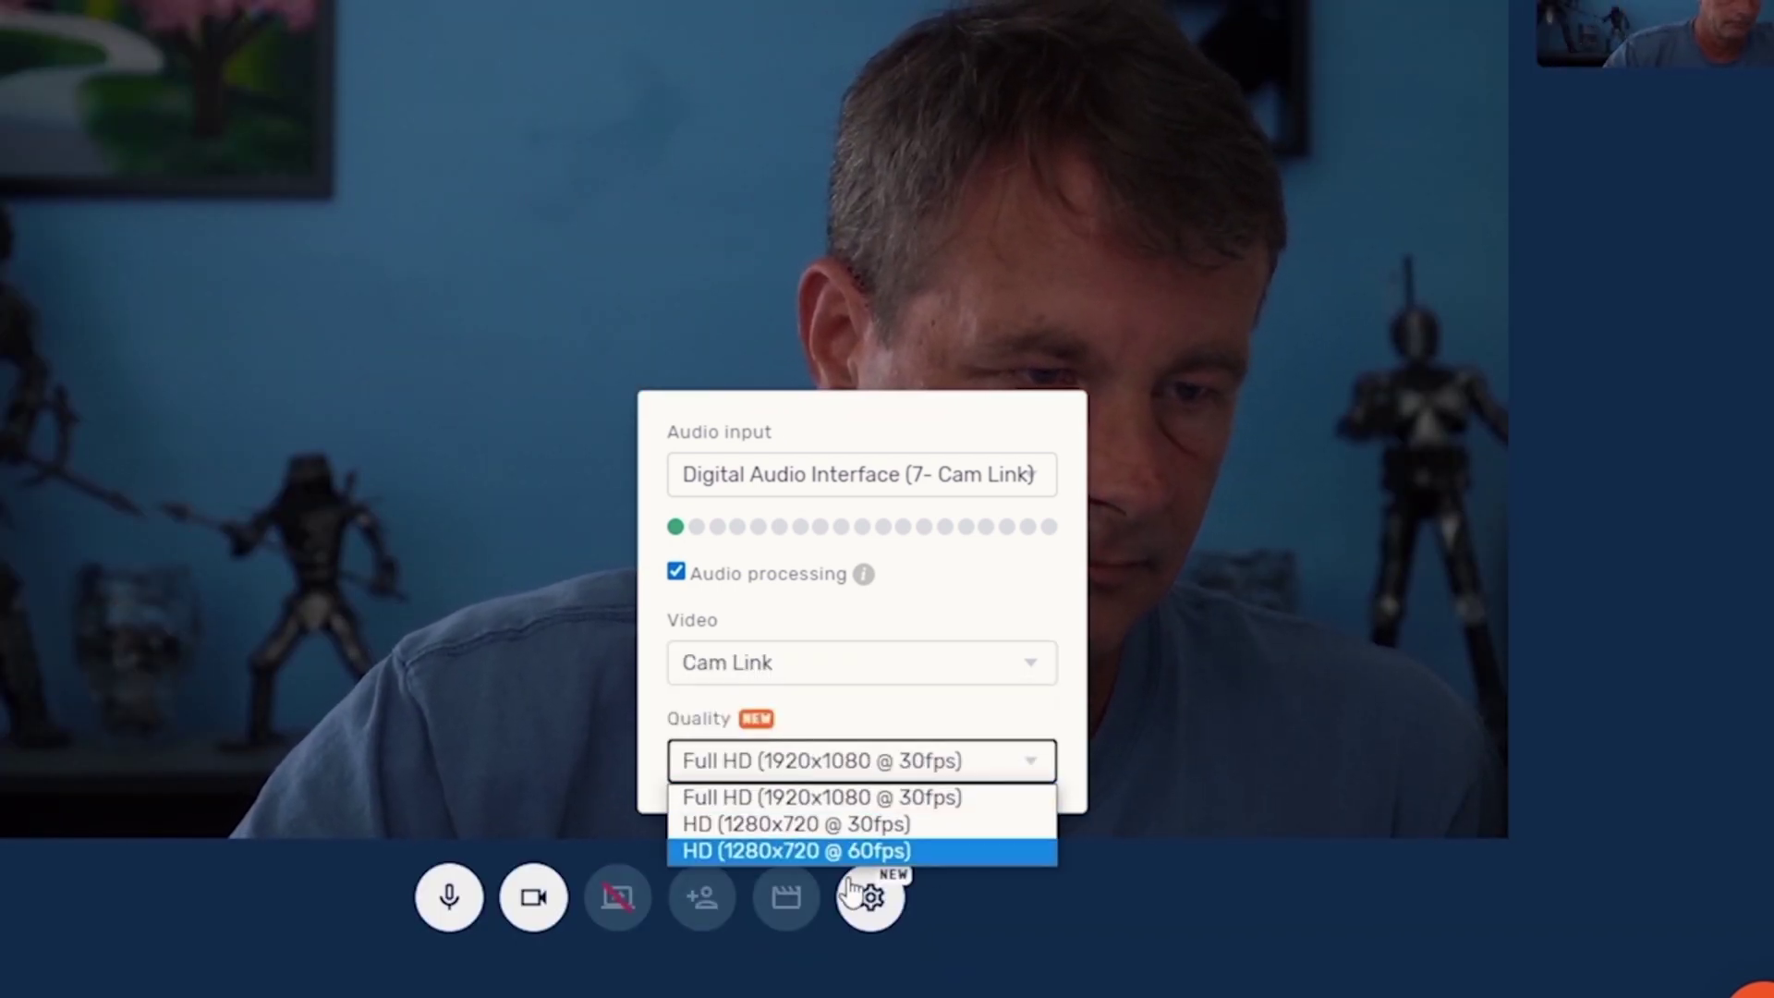
click(772, 800)
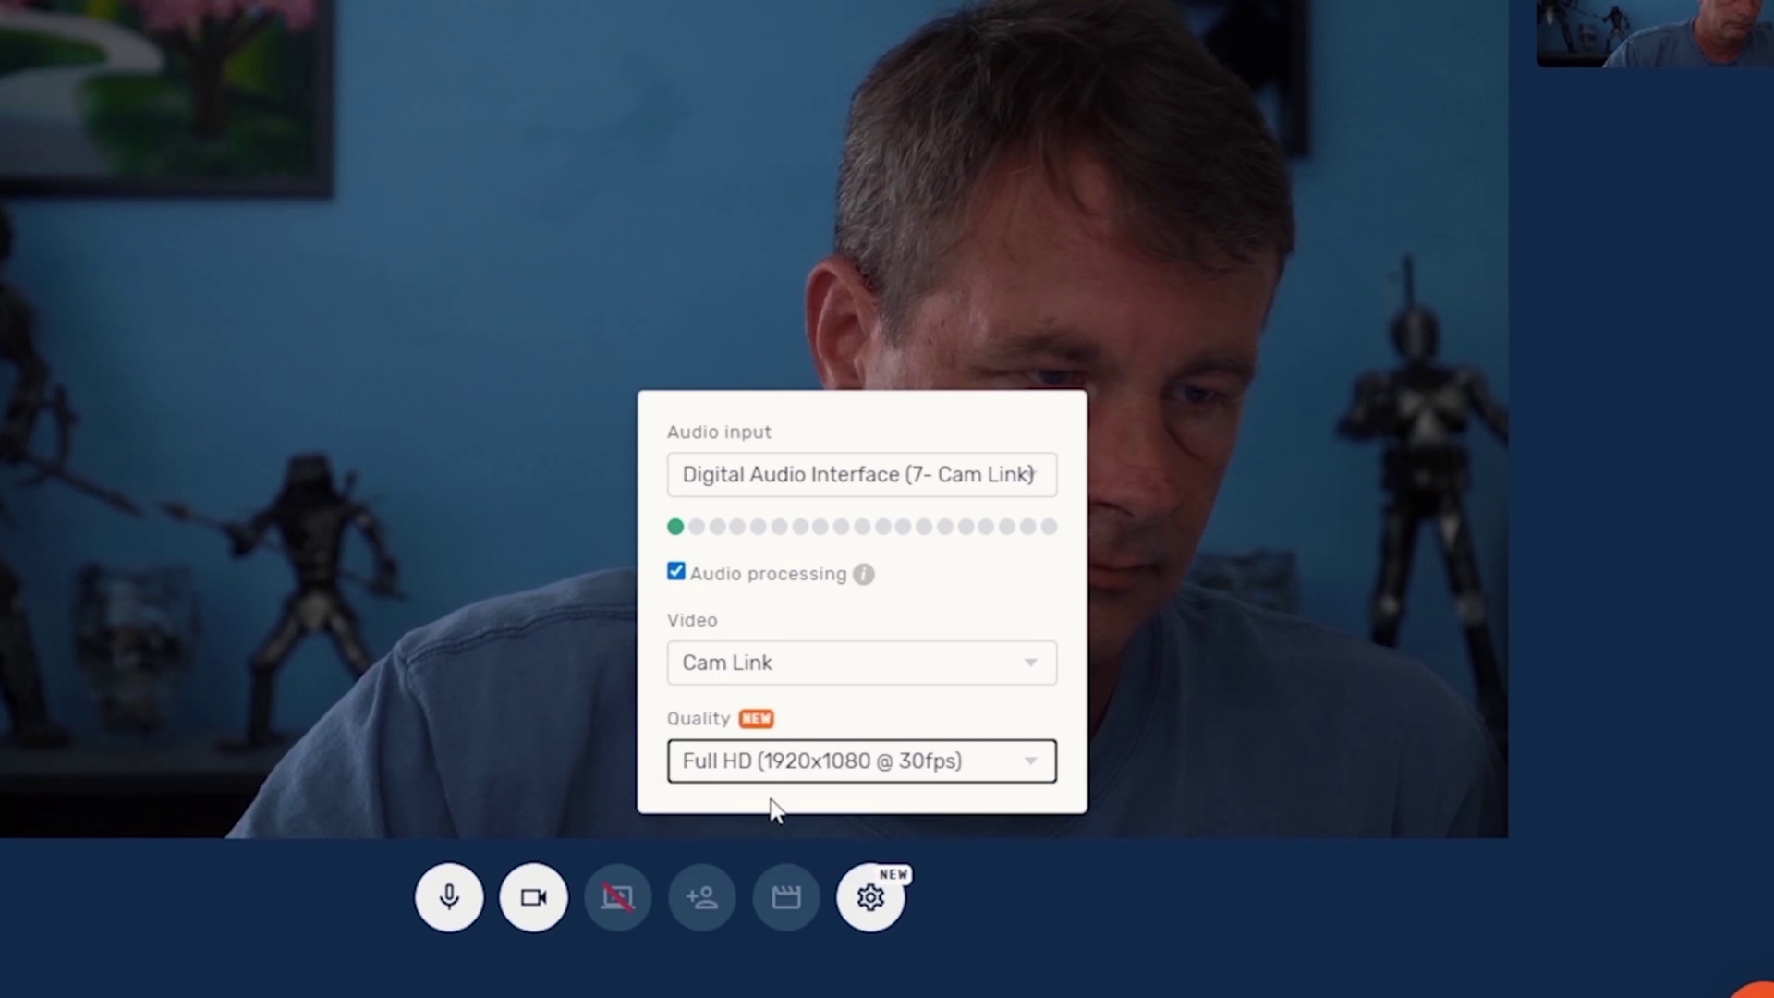
click(1086, 873)
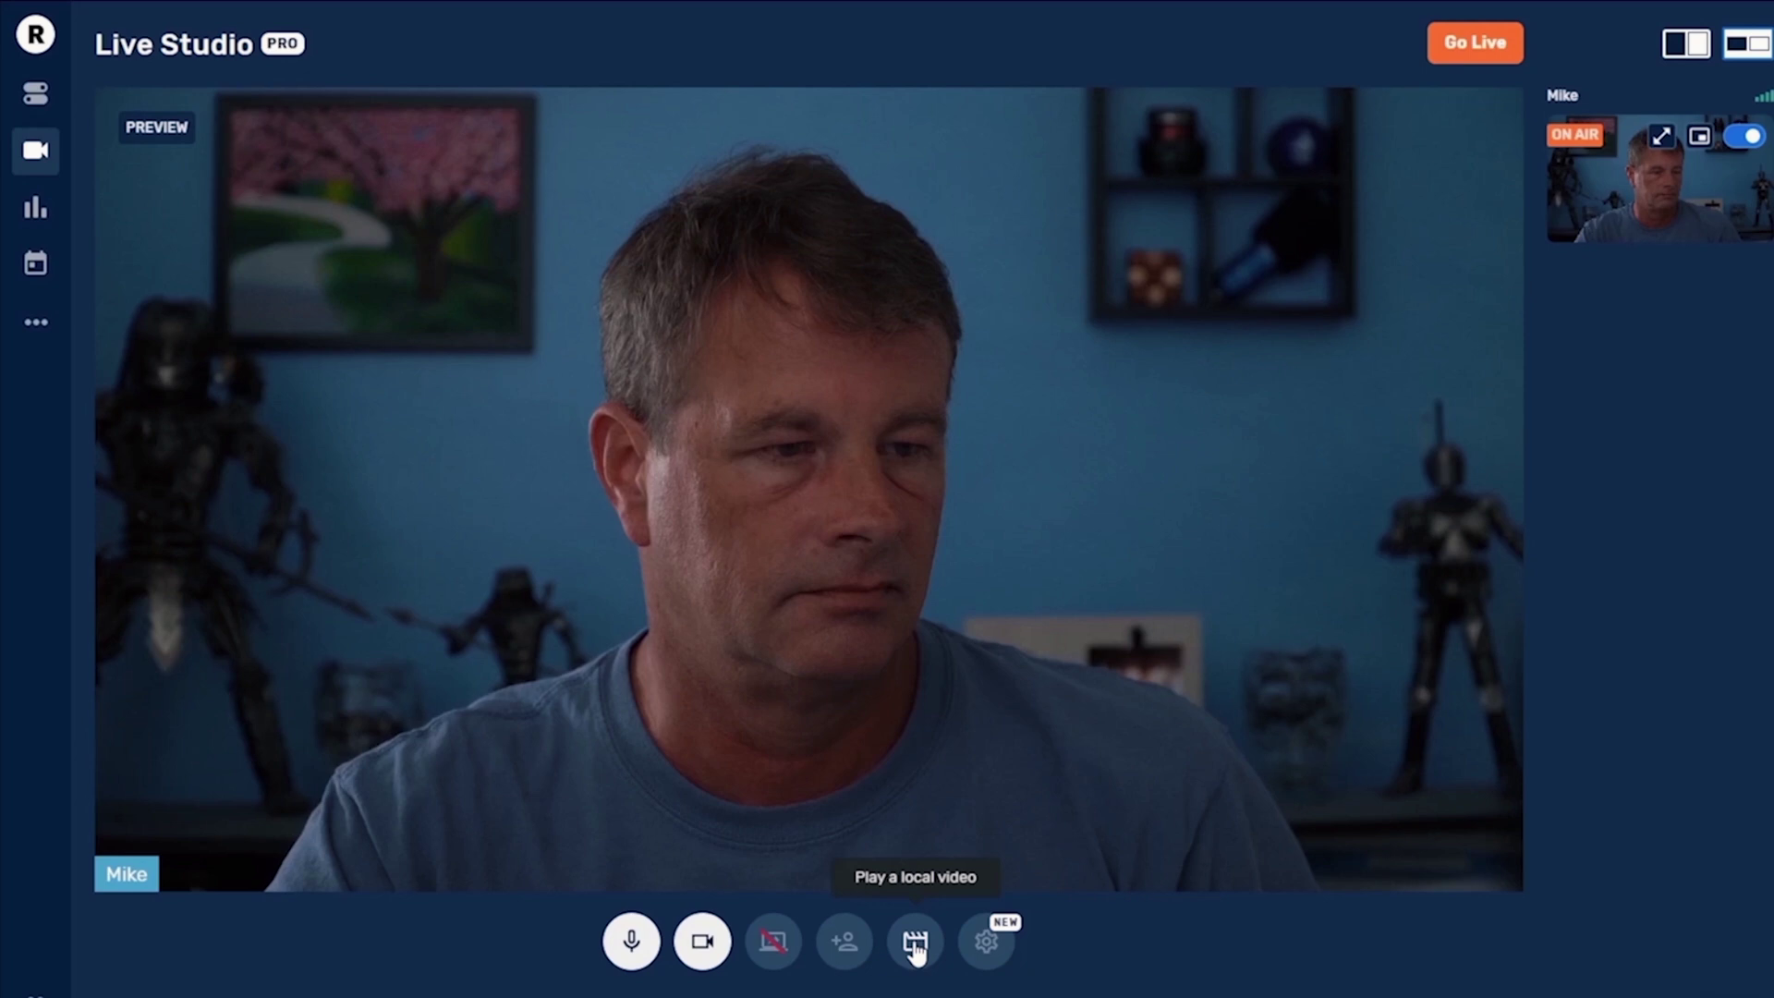
Share the Chrome tab "Make Mockups, Logos, Videos and Designs in Seconds" in the studio without its audio
click(775, 943)
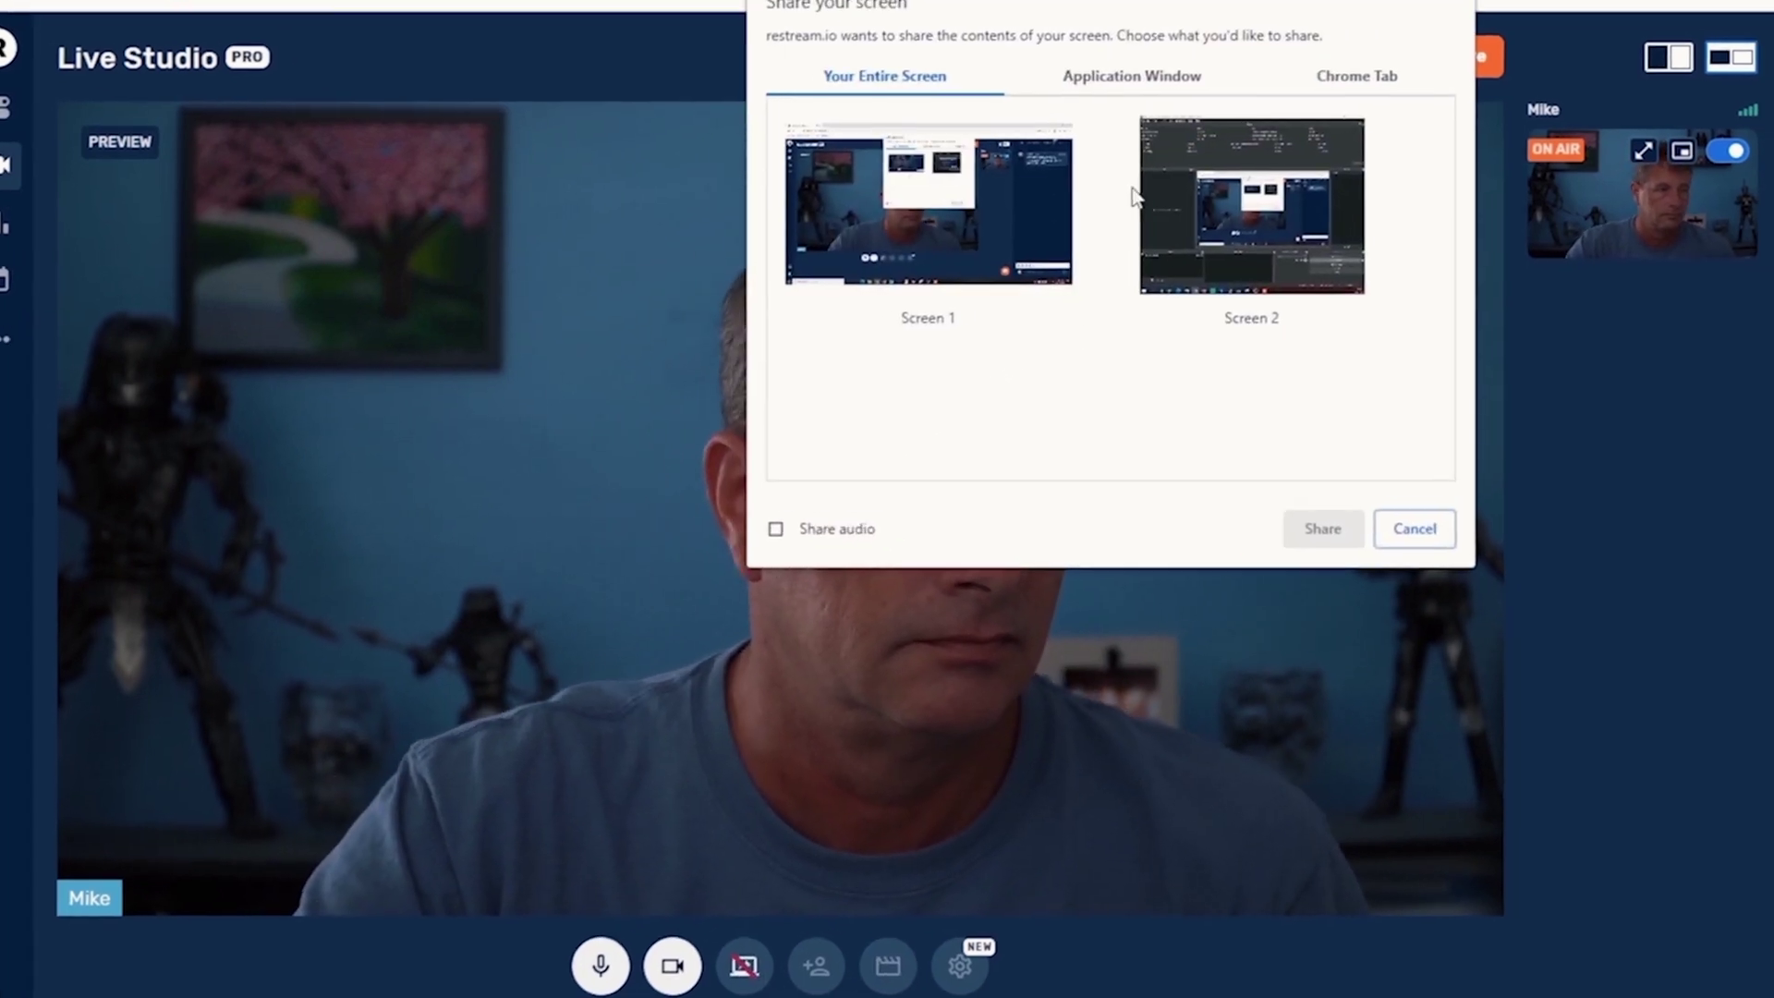
click(1105, 91)
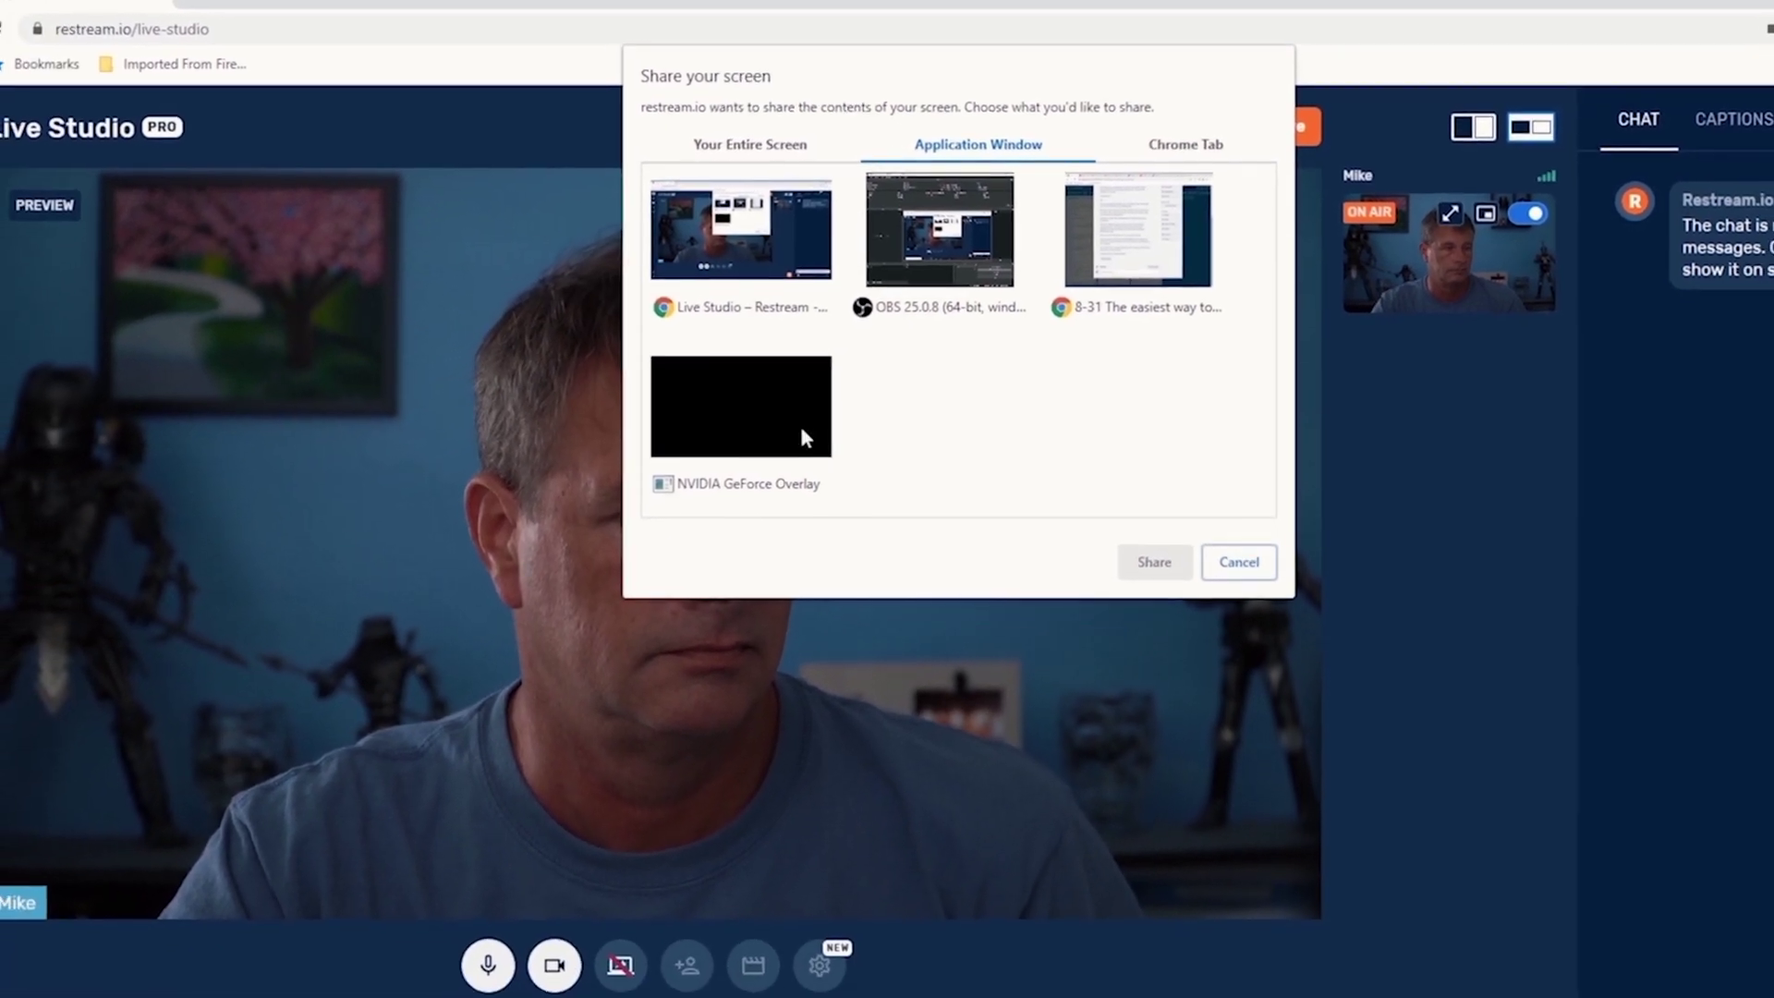
click(1187, 139)
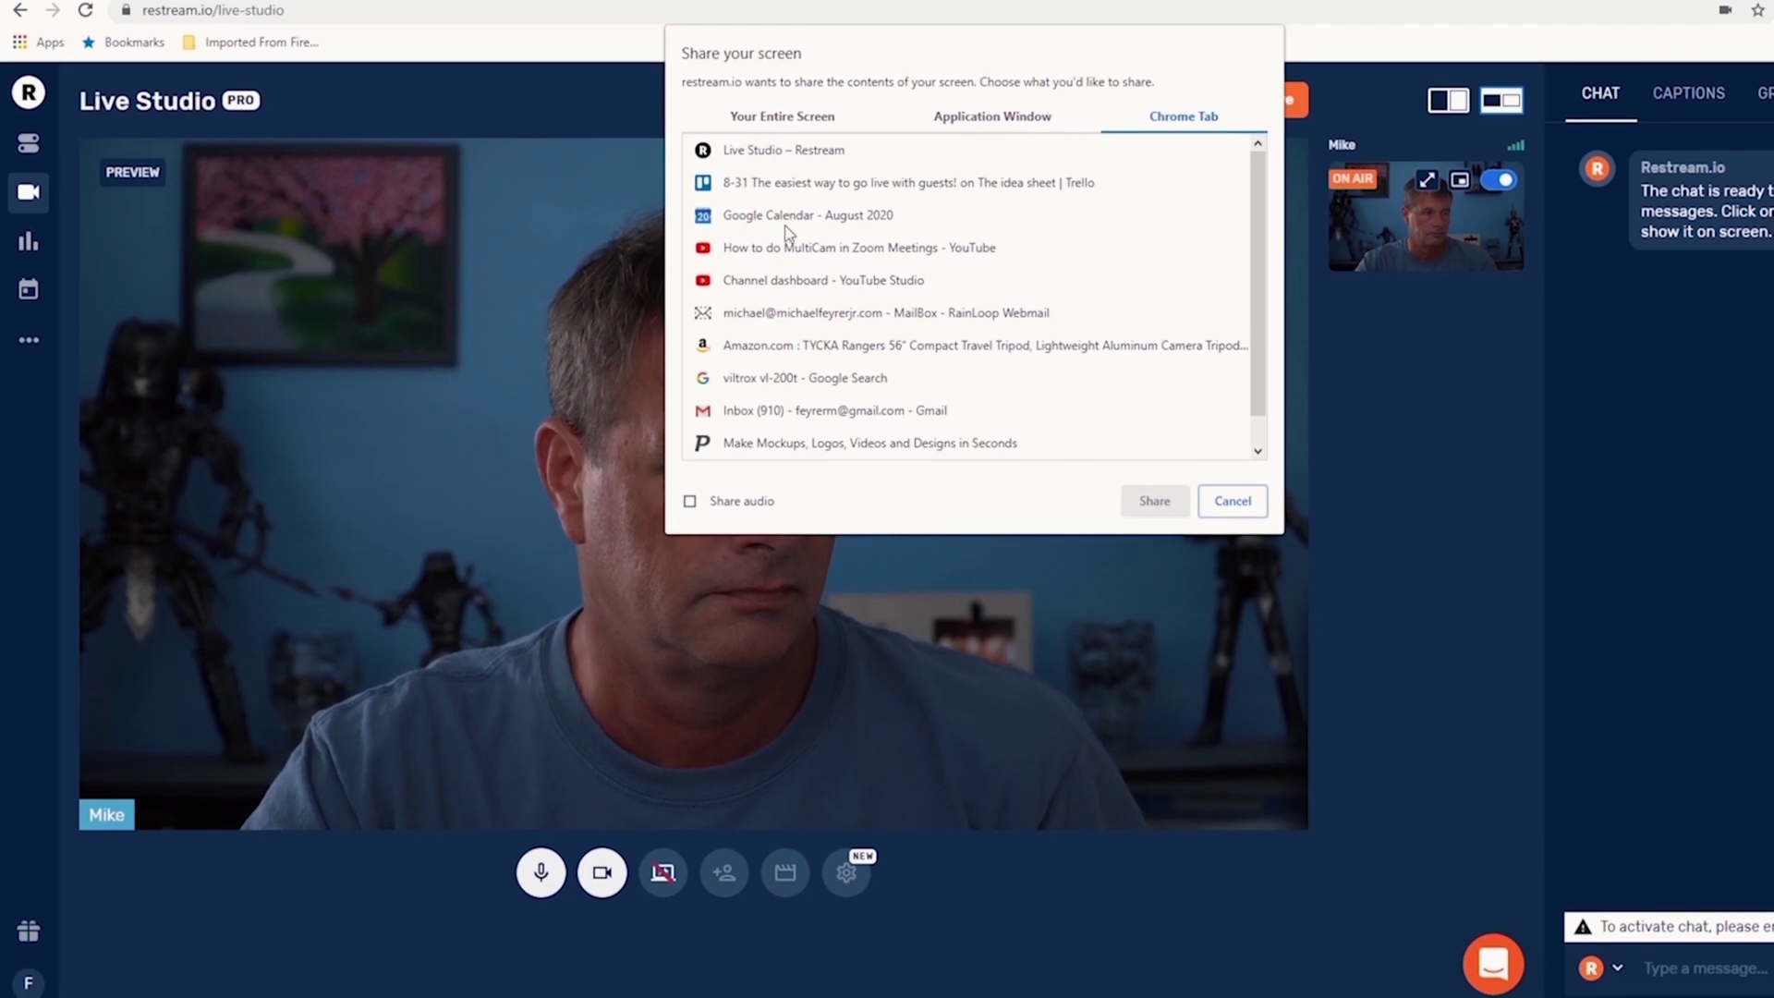
scroll(787, 379, down, 1)
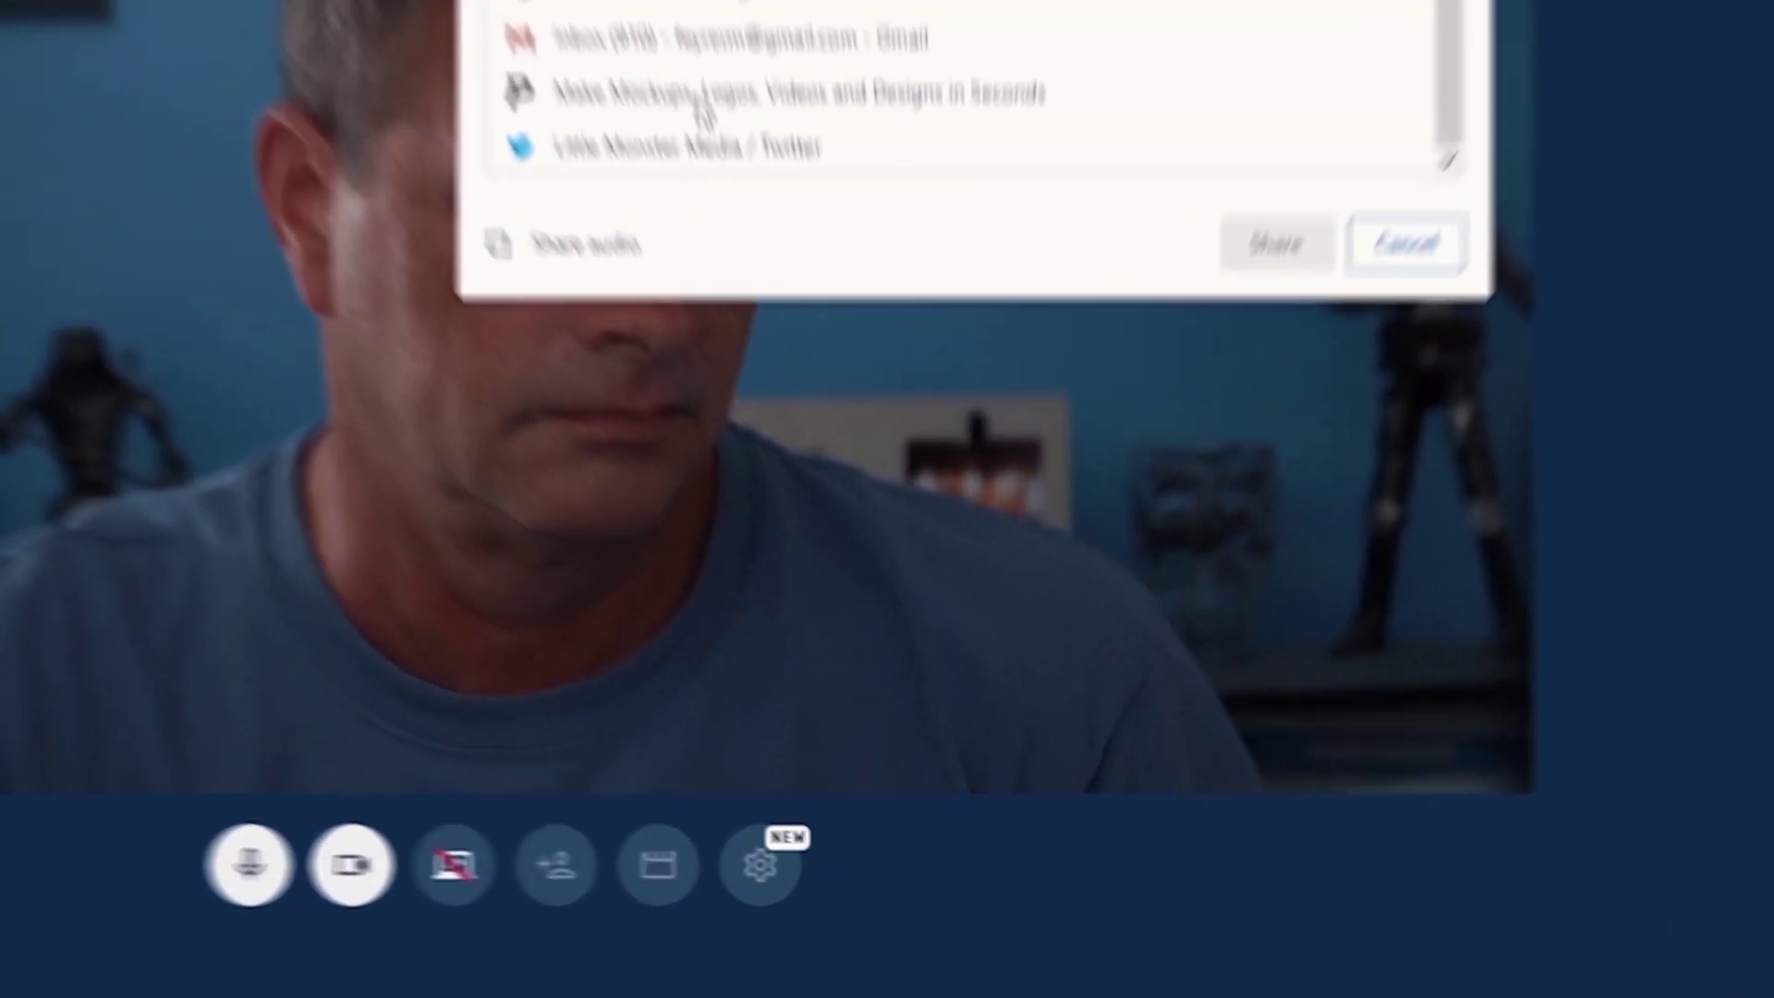
click(794, 409)
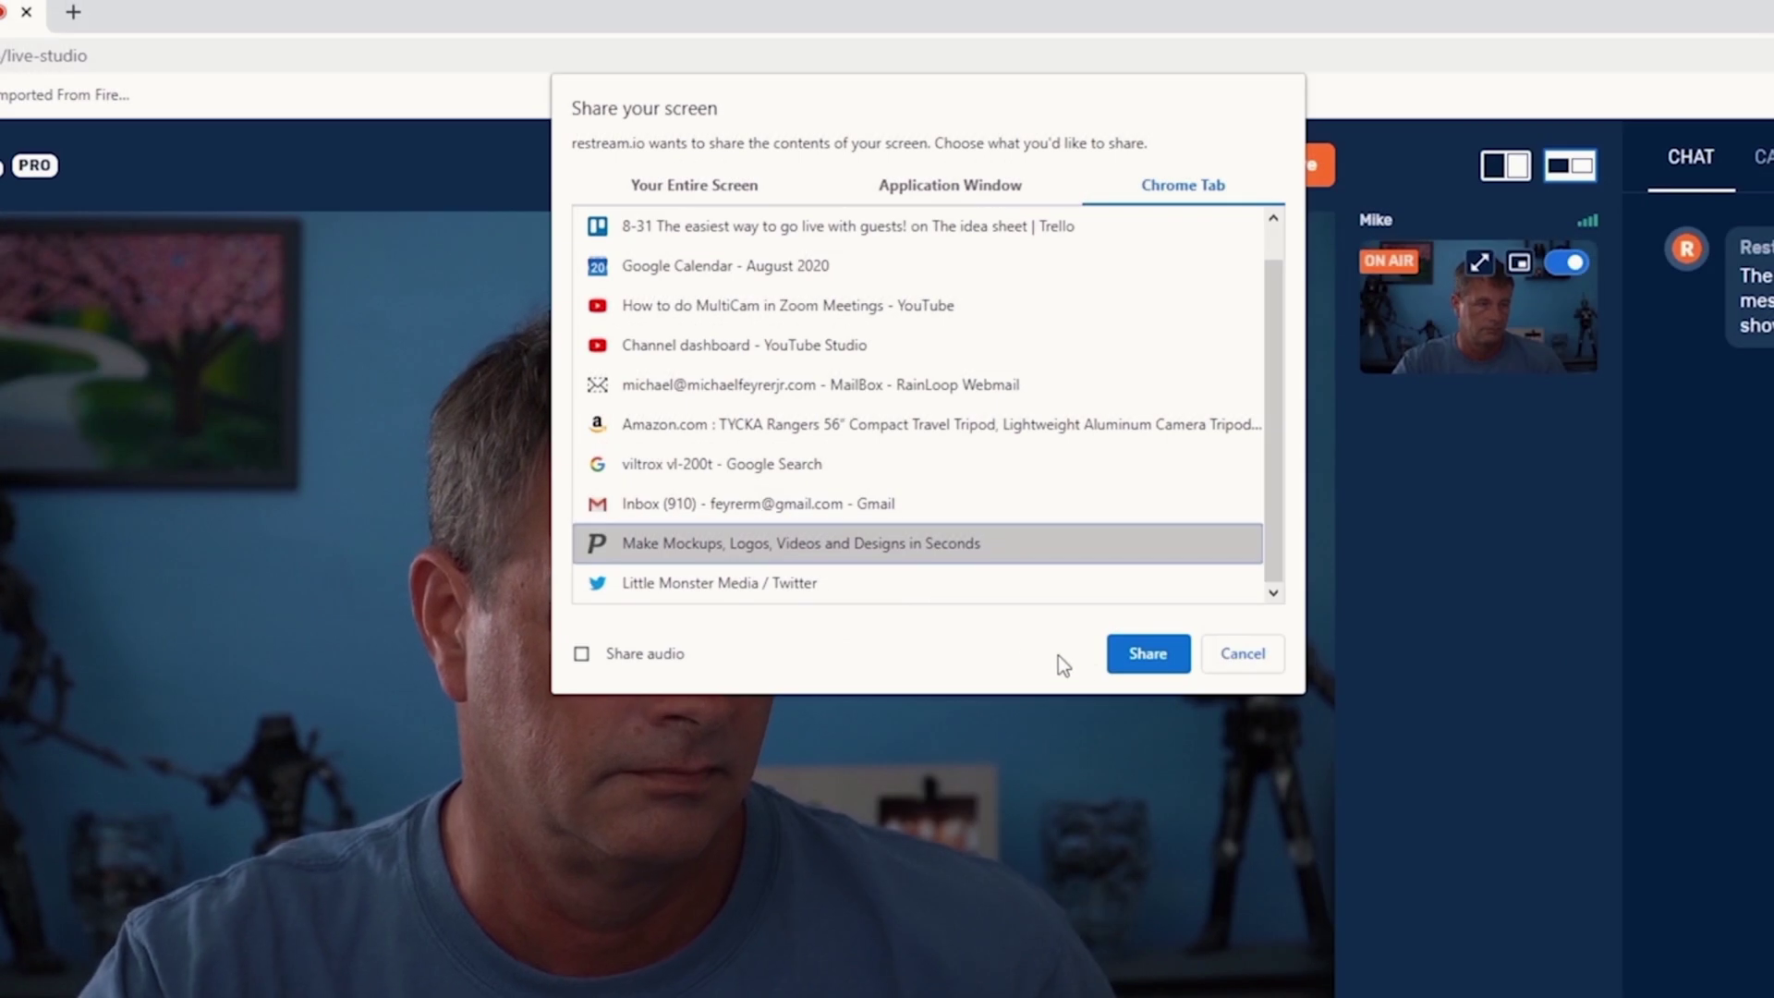
click(1147, 655)
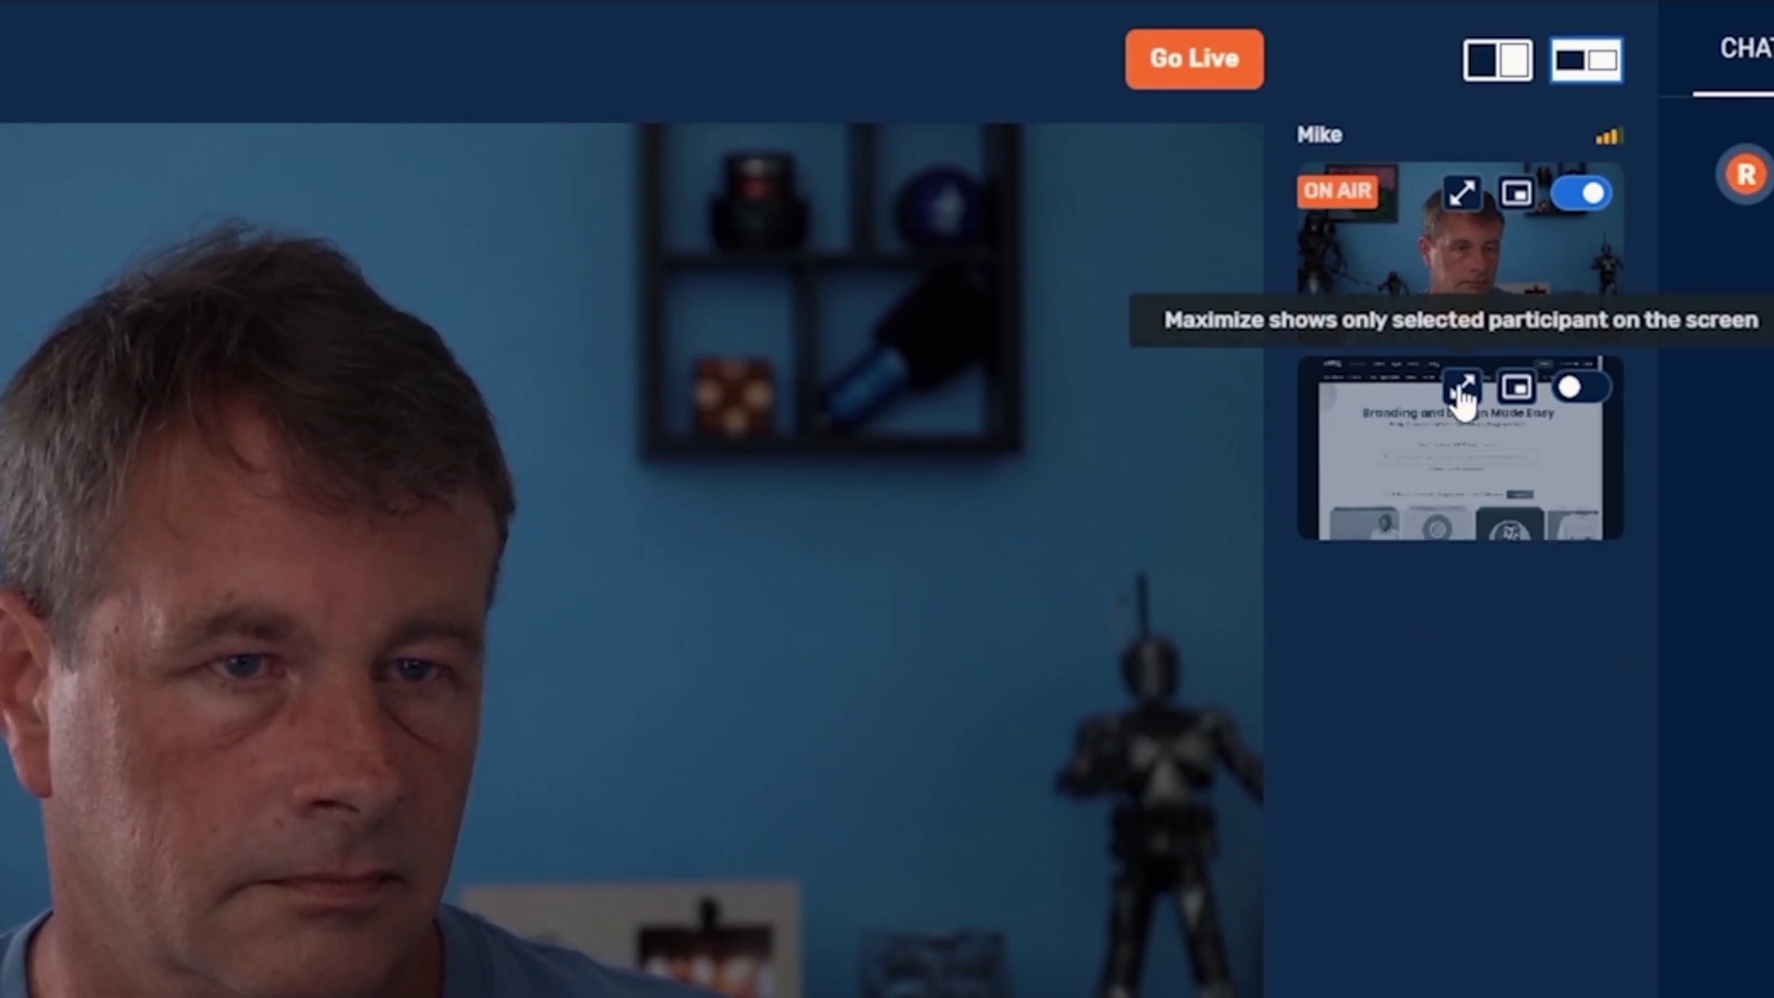
Put the shared tab on air and spotlight it as the primary source
click(1577, 392)
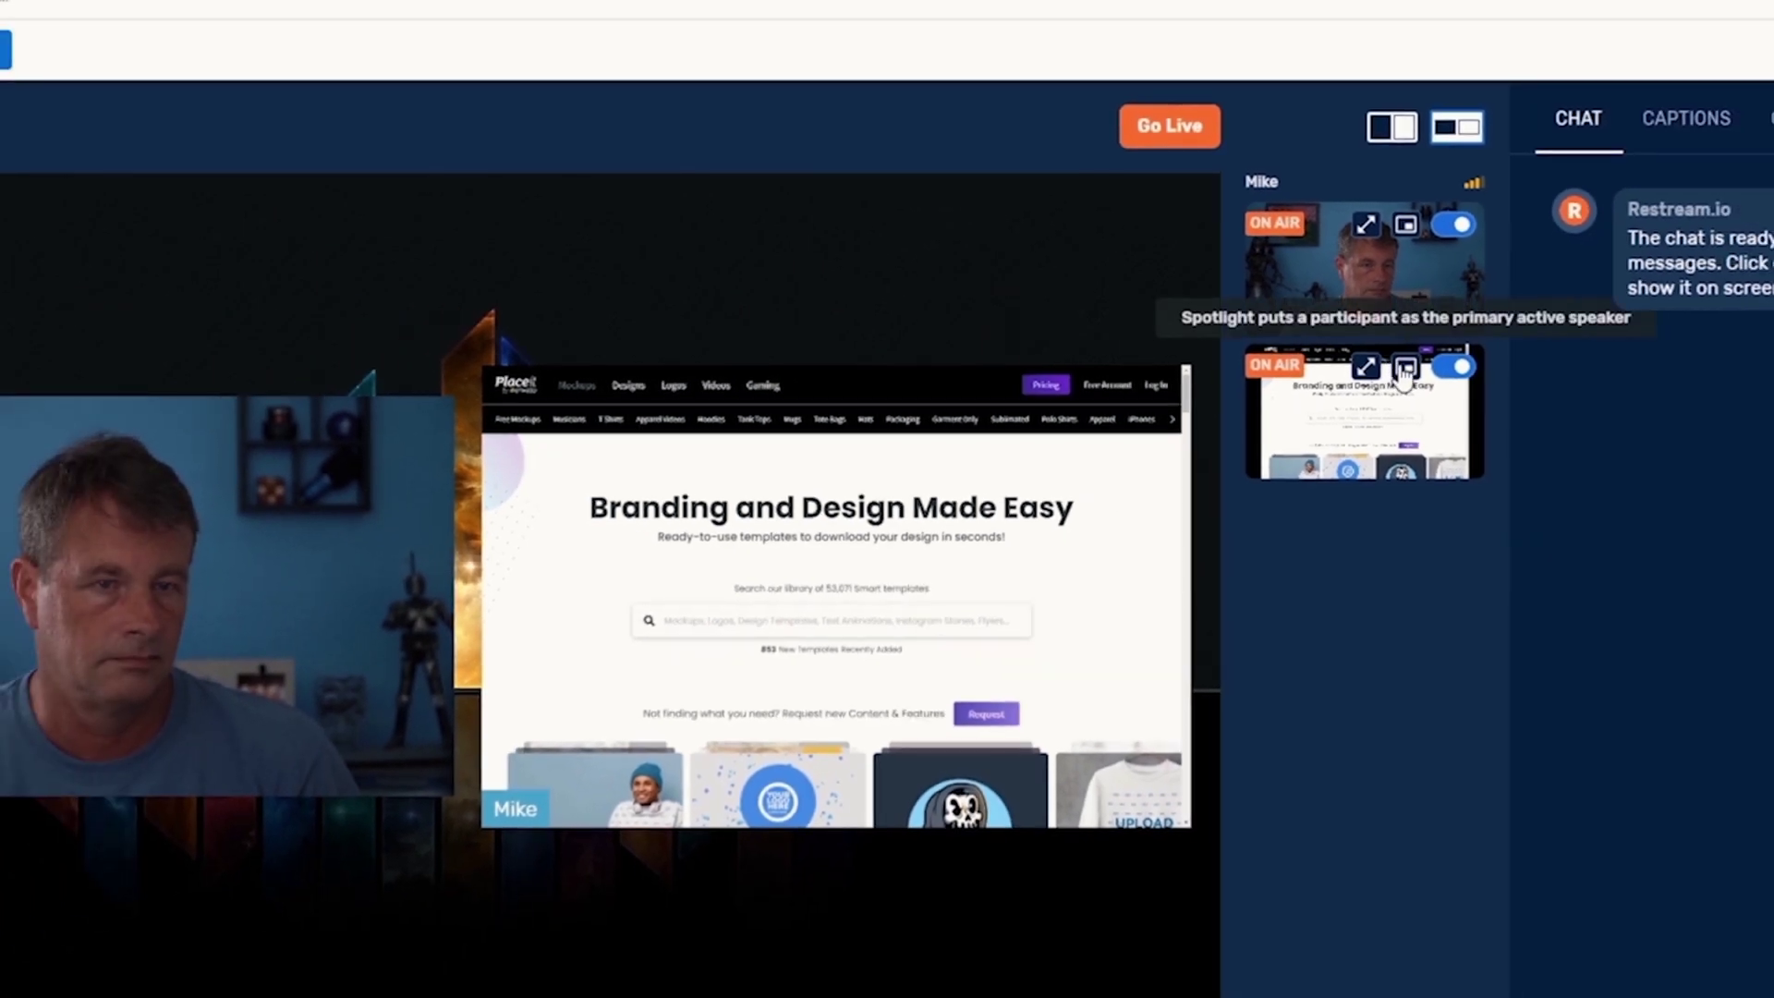
click(1406, 370)
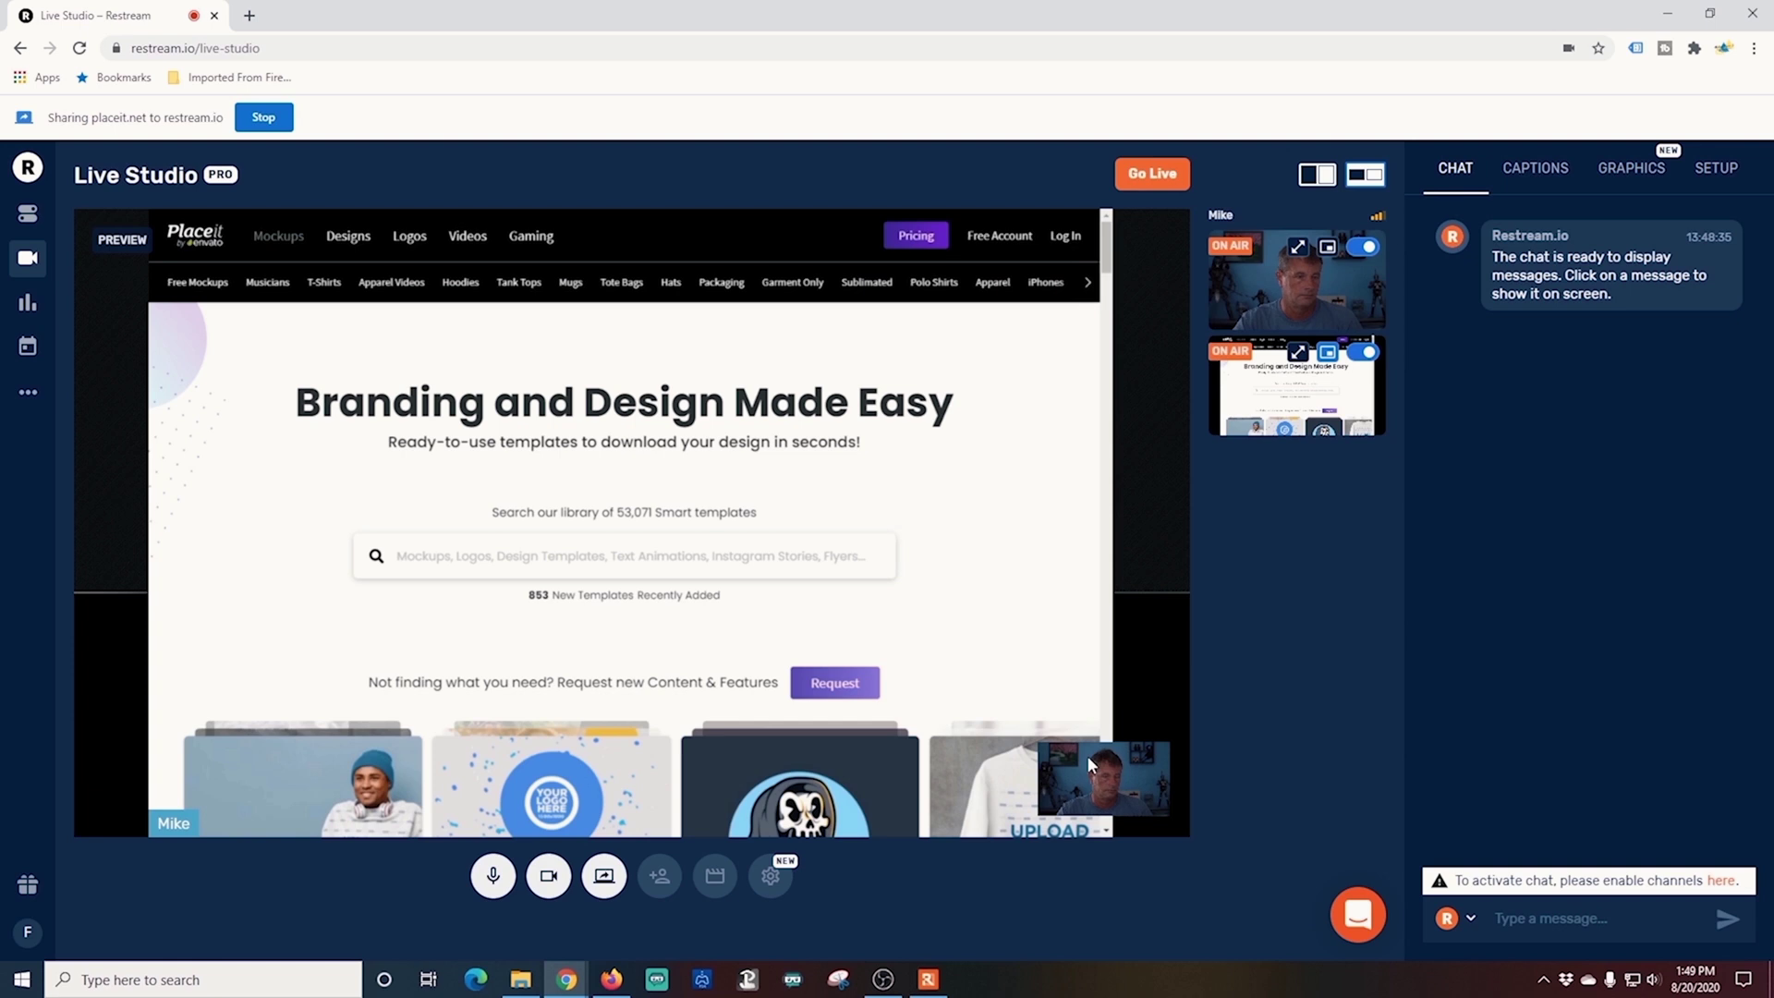
Try the camera feed maximized and then spotlighted, returning to the side-by-side layout after each
click(1297, 250)
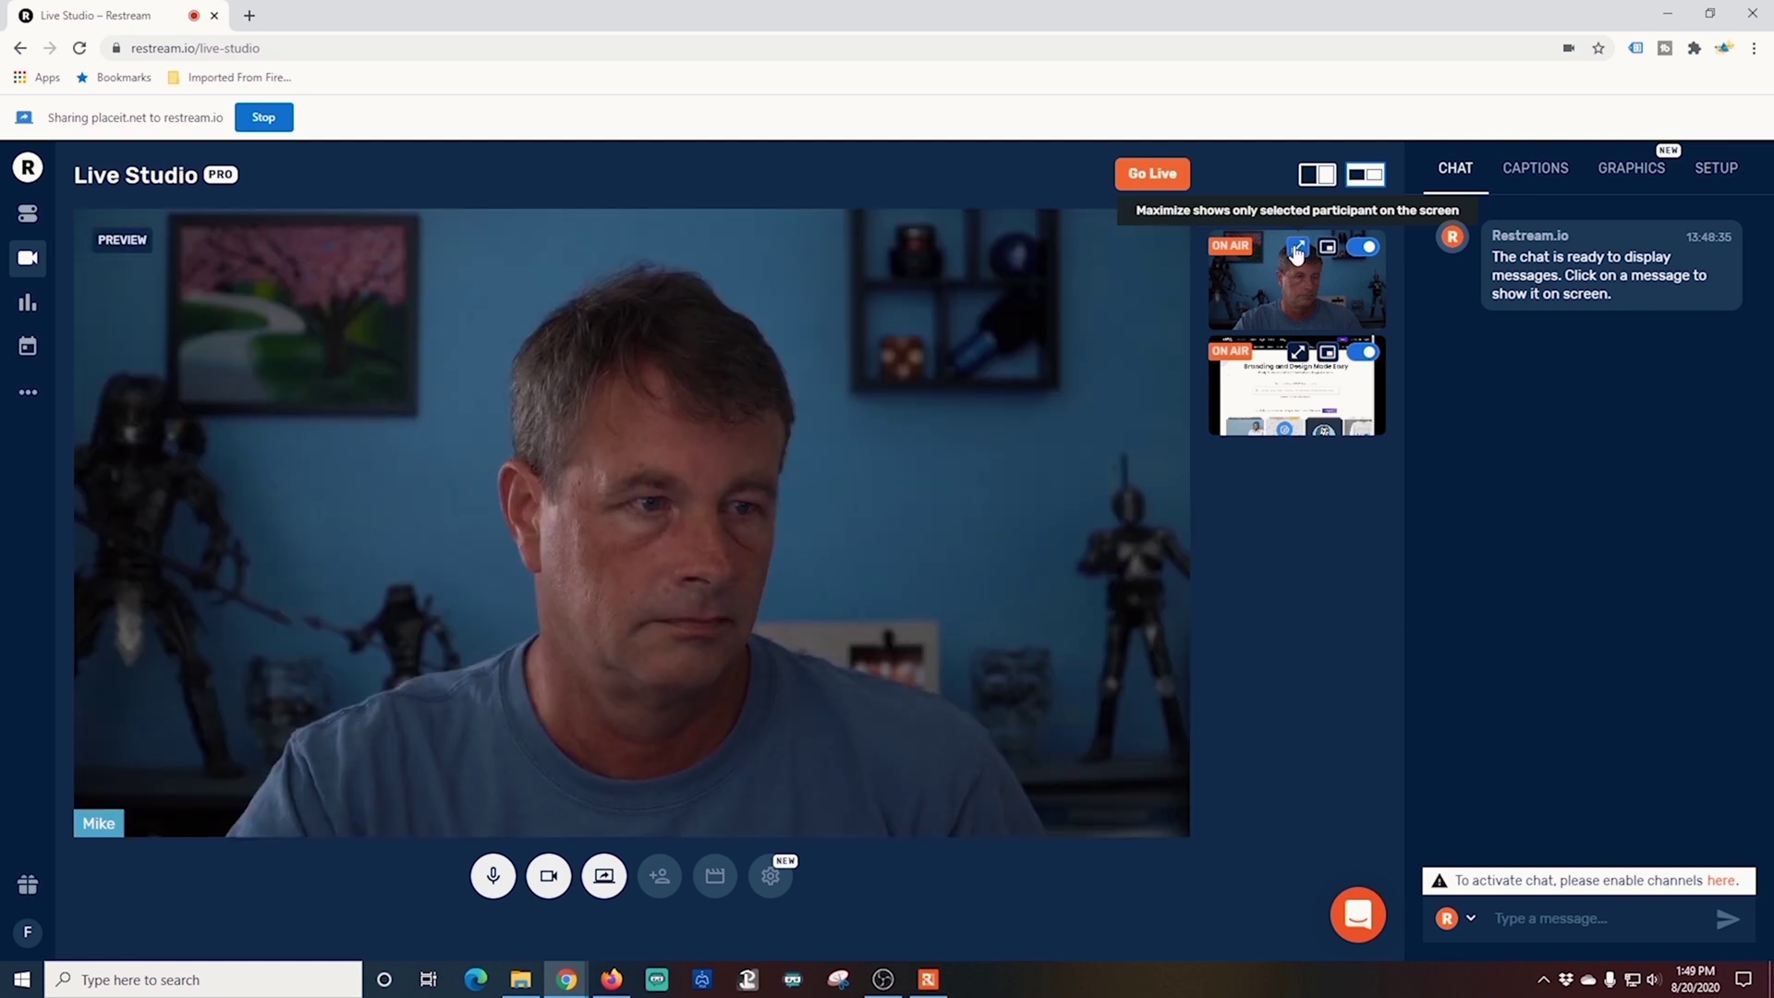
click(1297, 249)
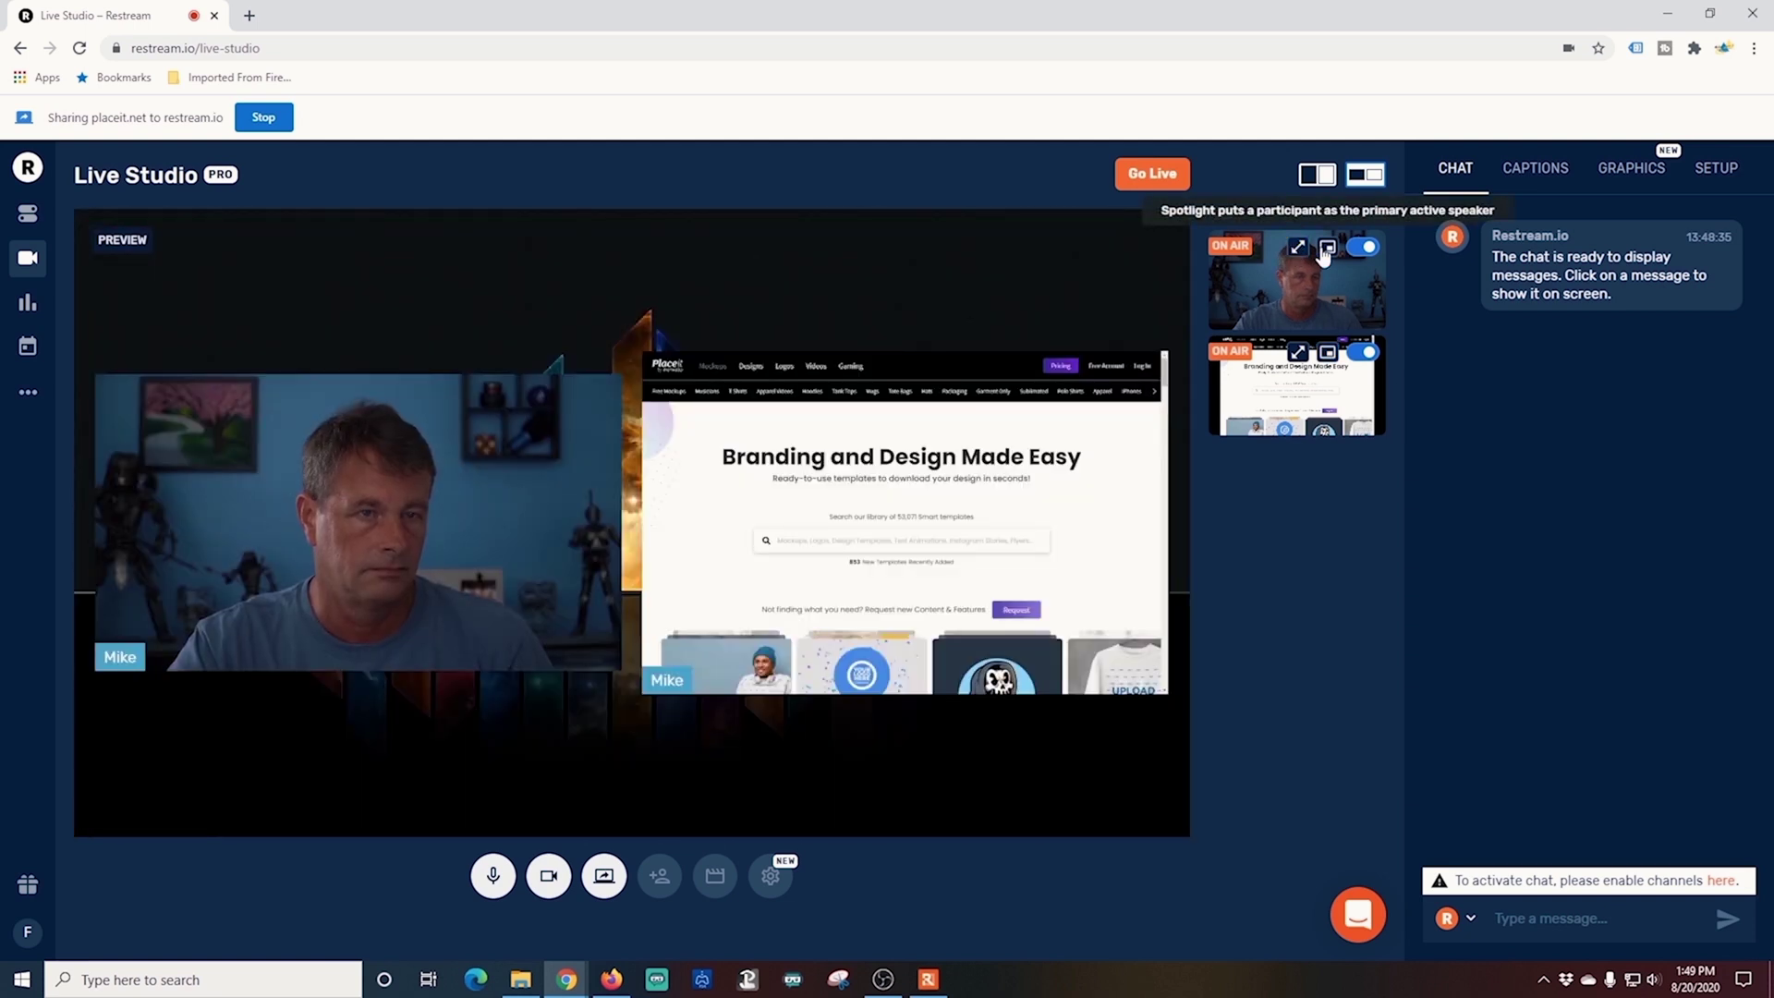
click(1326, 249)
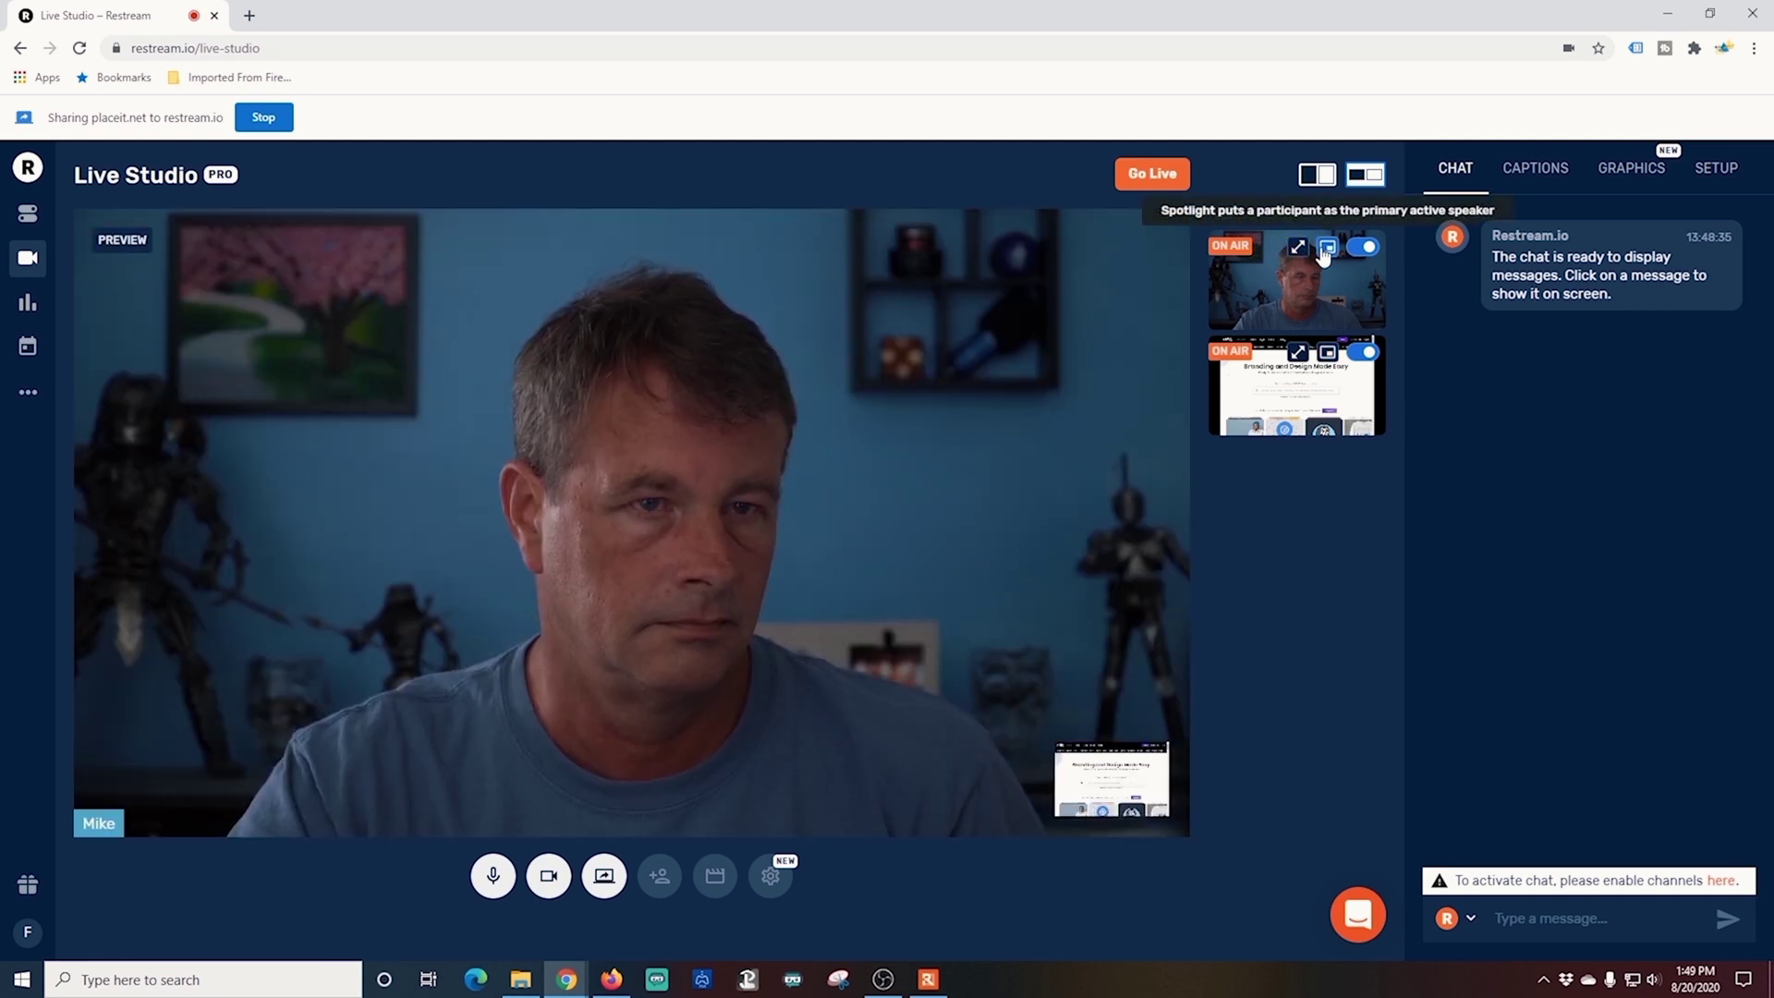
click(1324, 252)
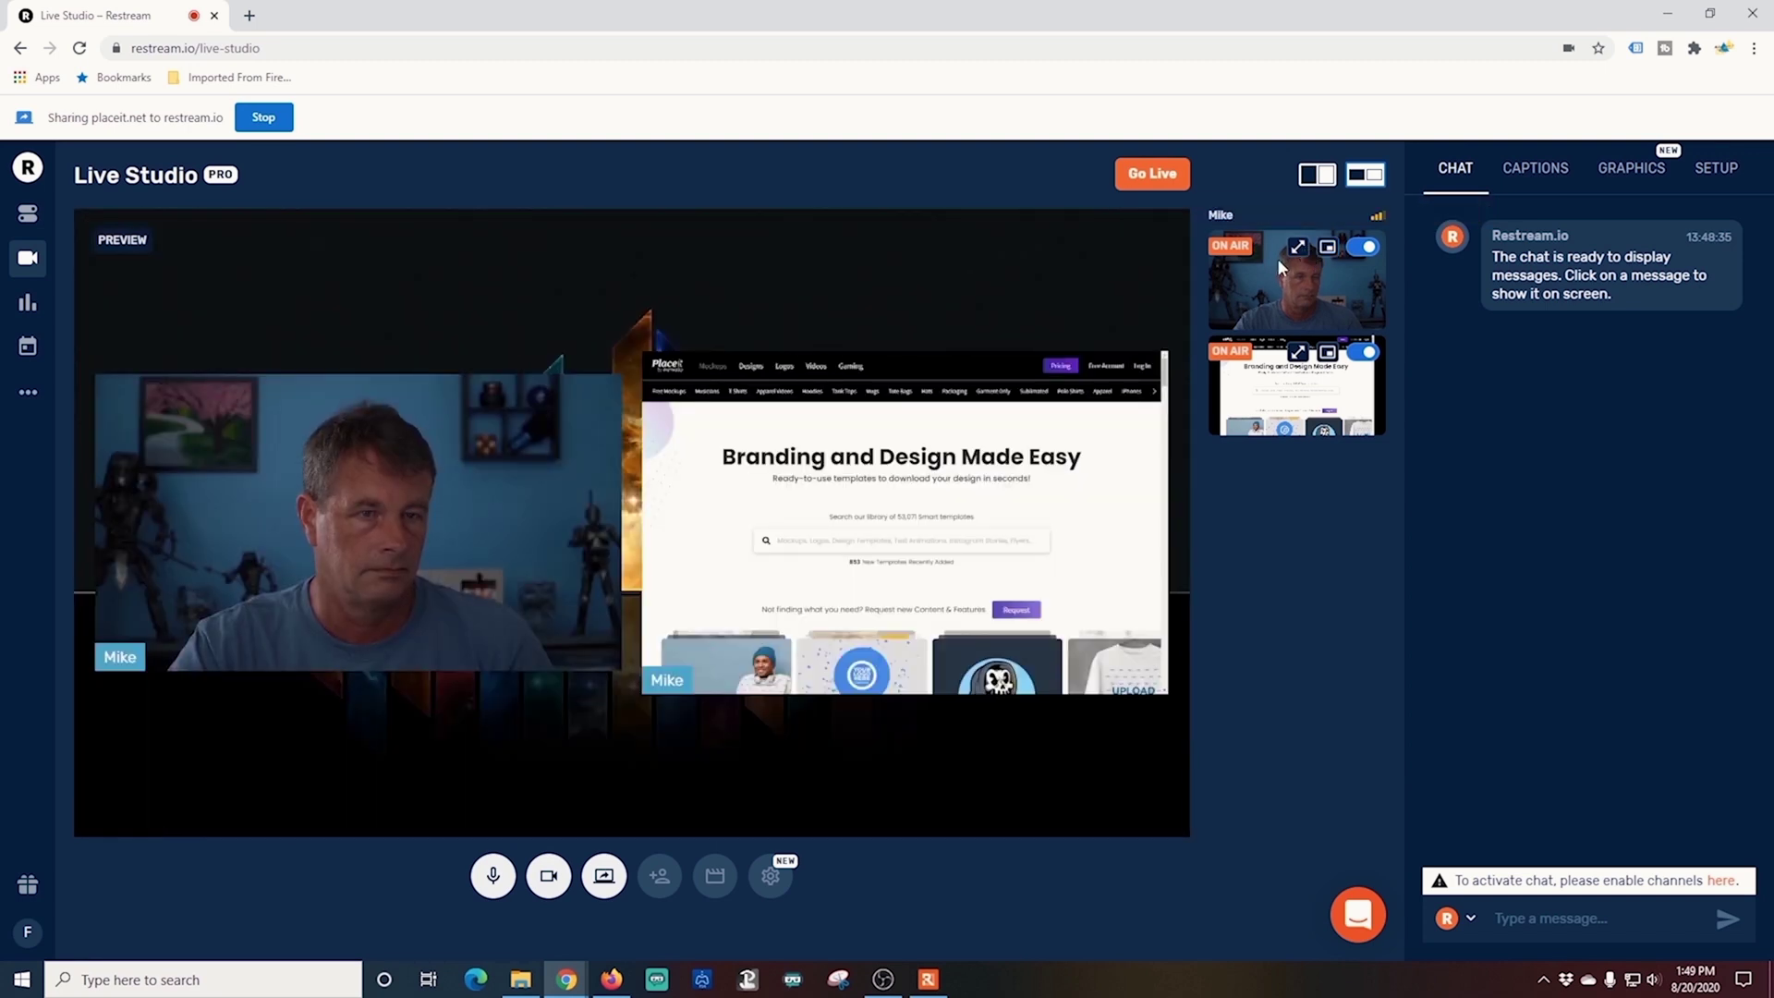
Alternate the shared tab between spotlight and maximized layouts, and return to the side-by-side layout
click(1328, 353)
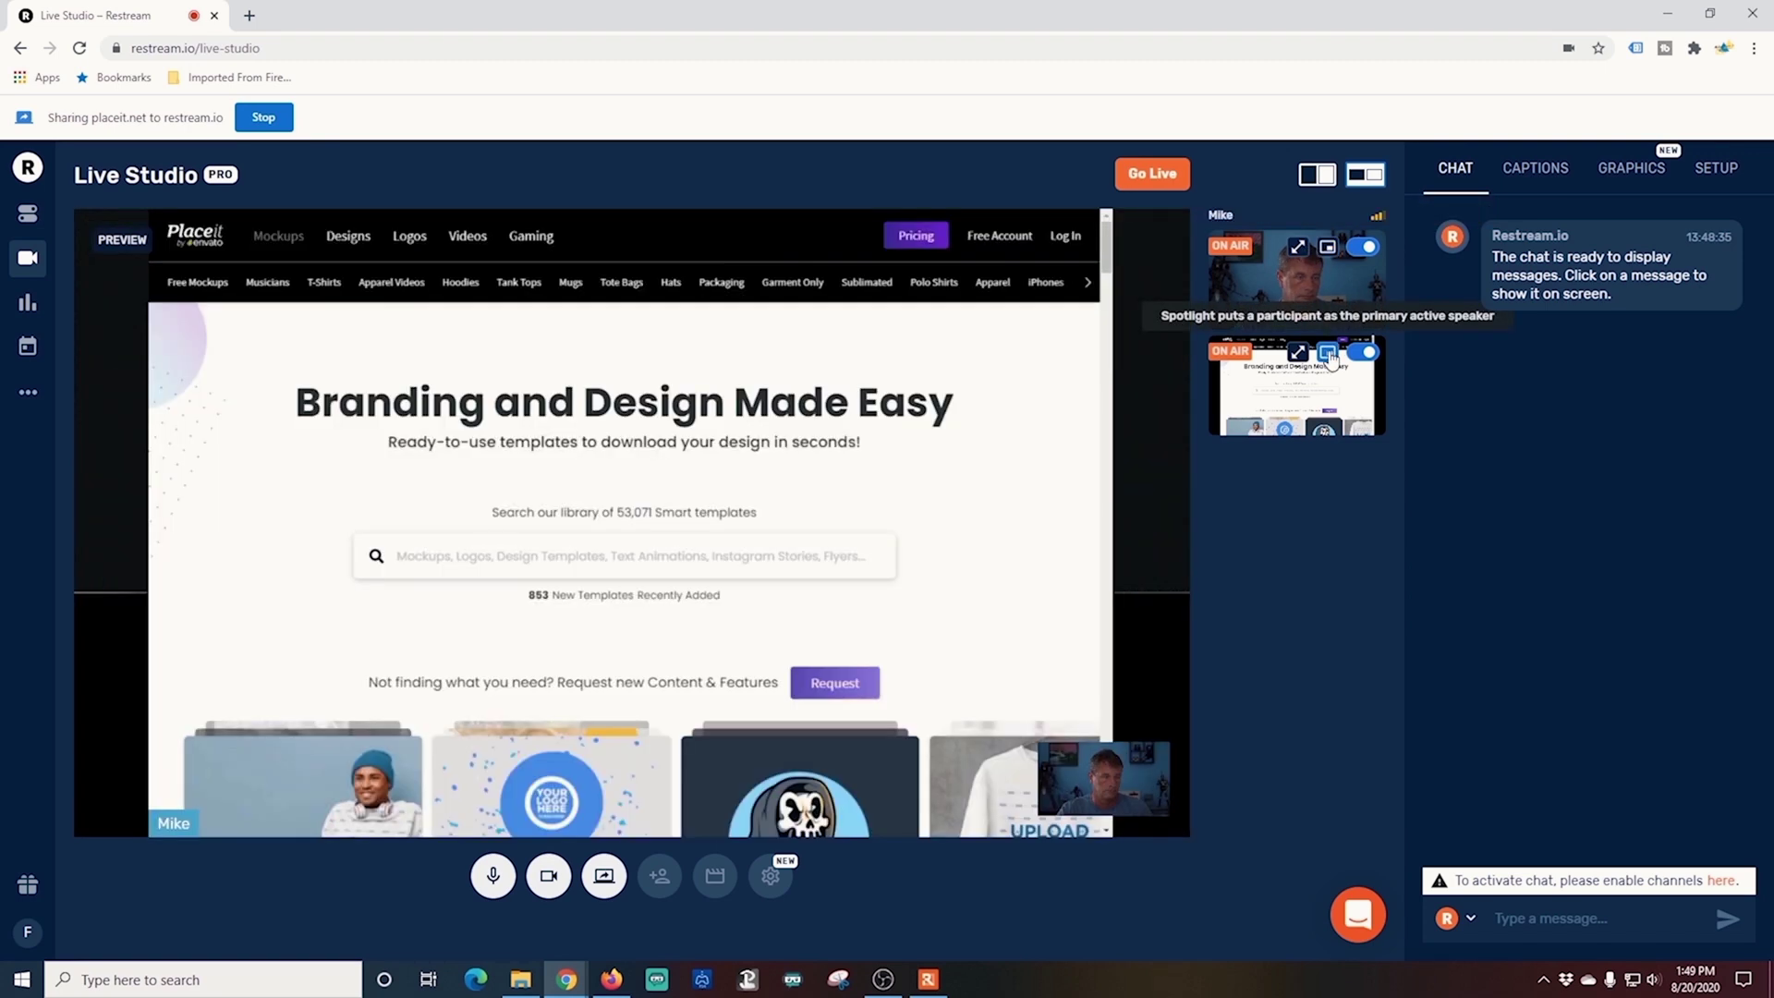
click(1298, 354)
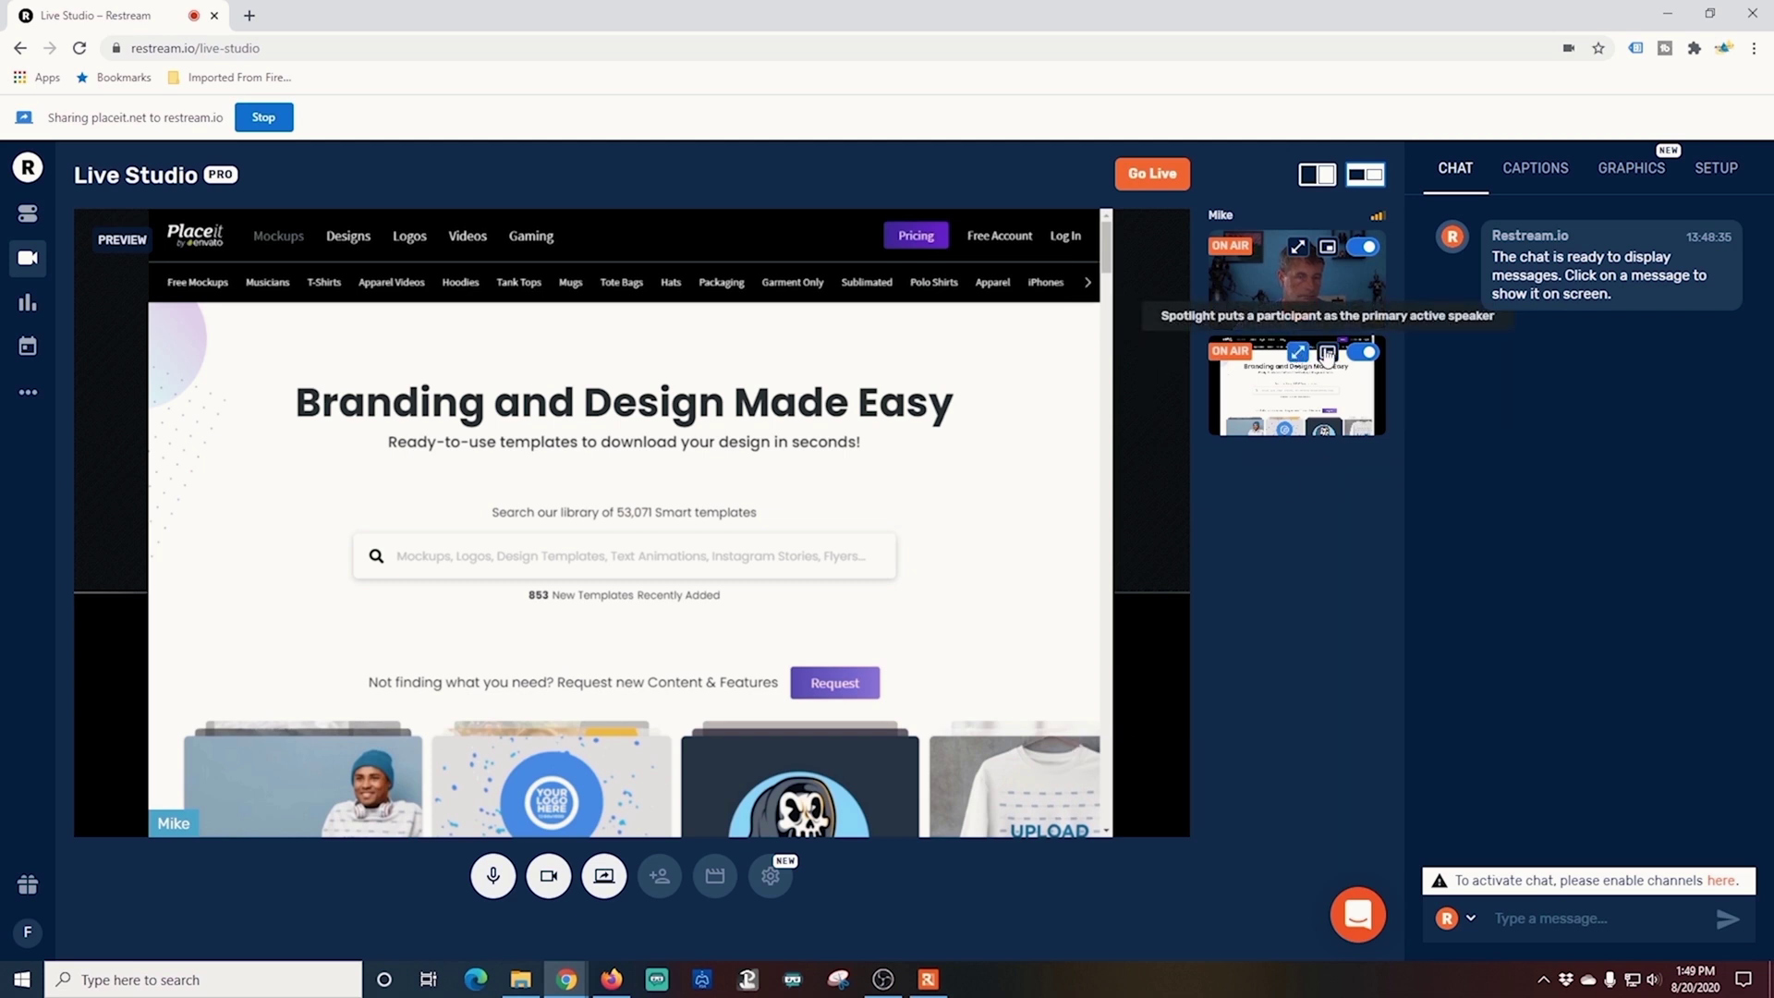
click(1327, 354)
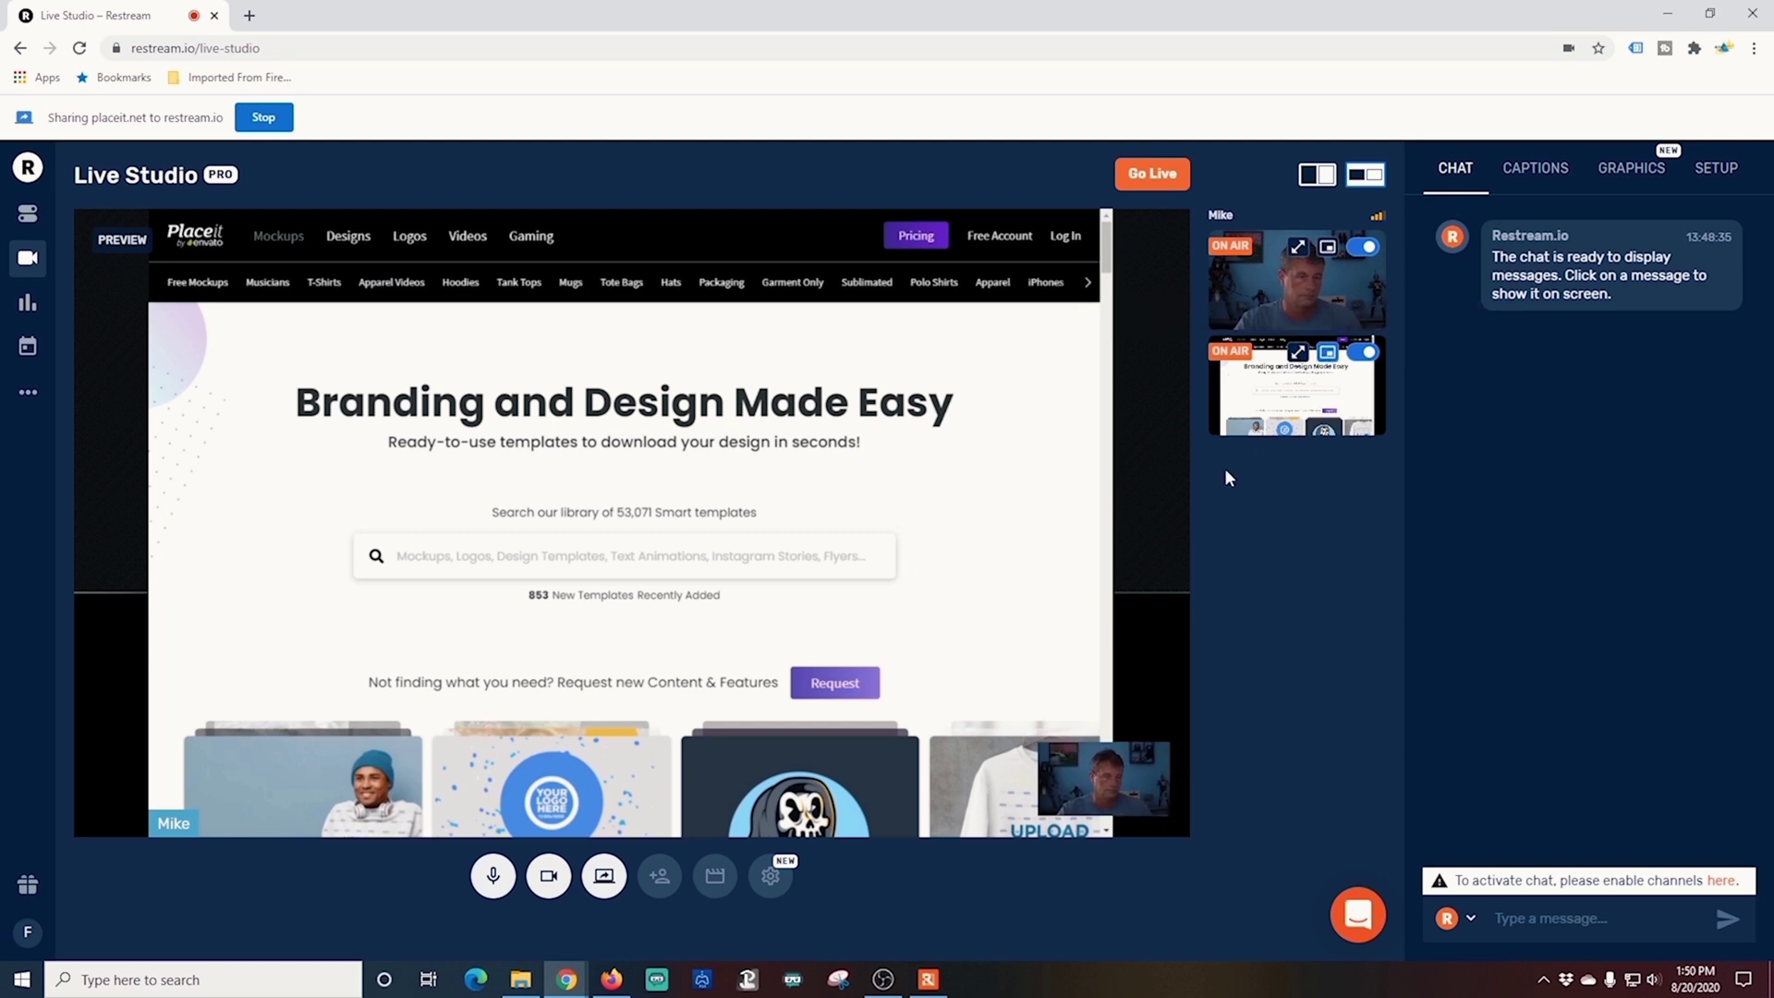
click(1328, 354)
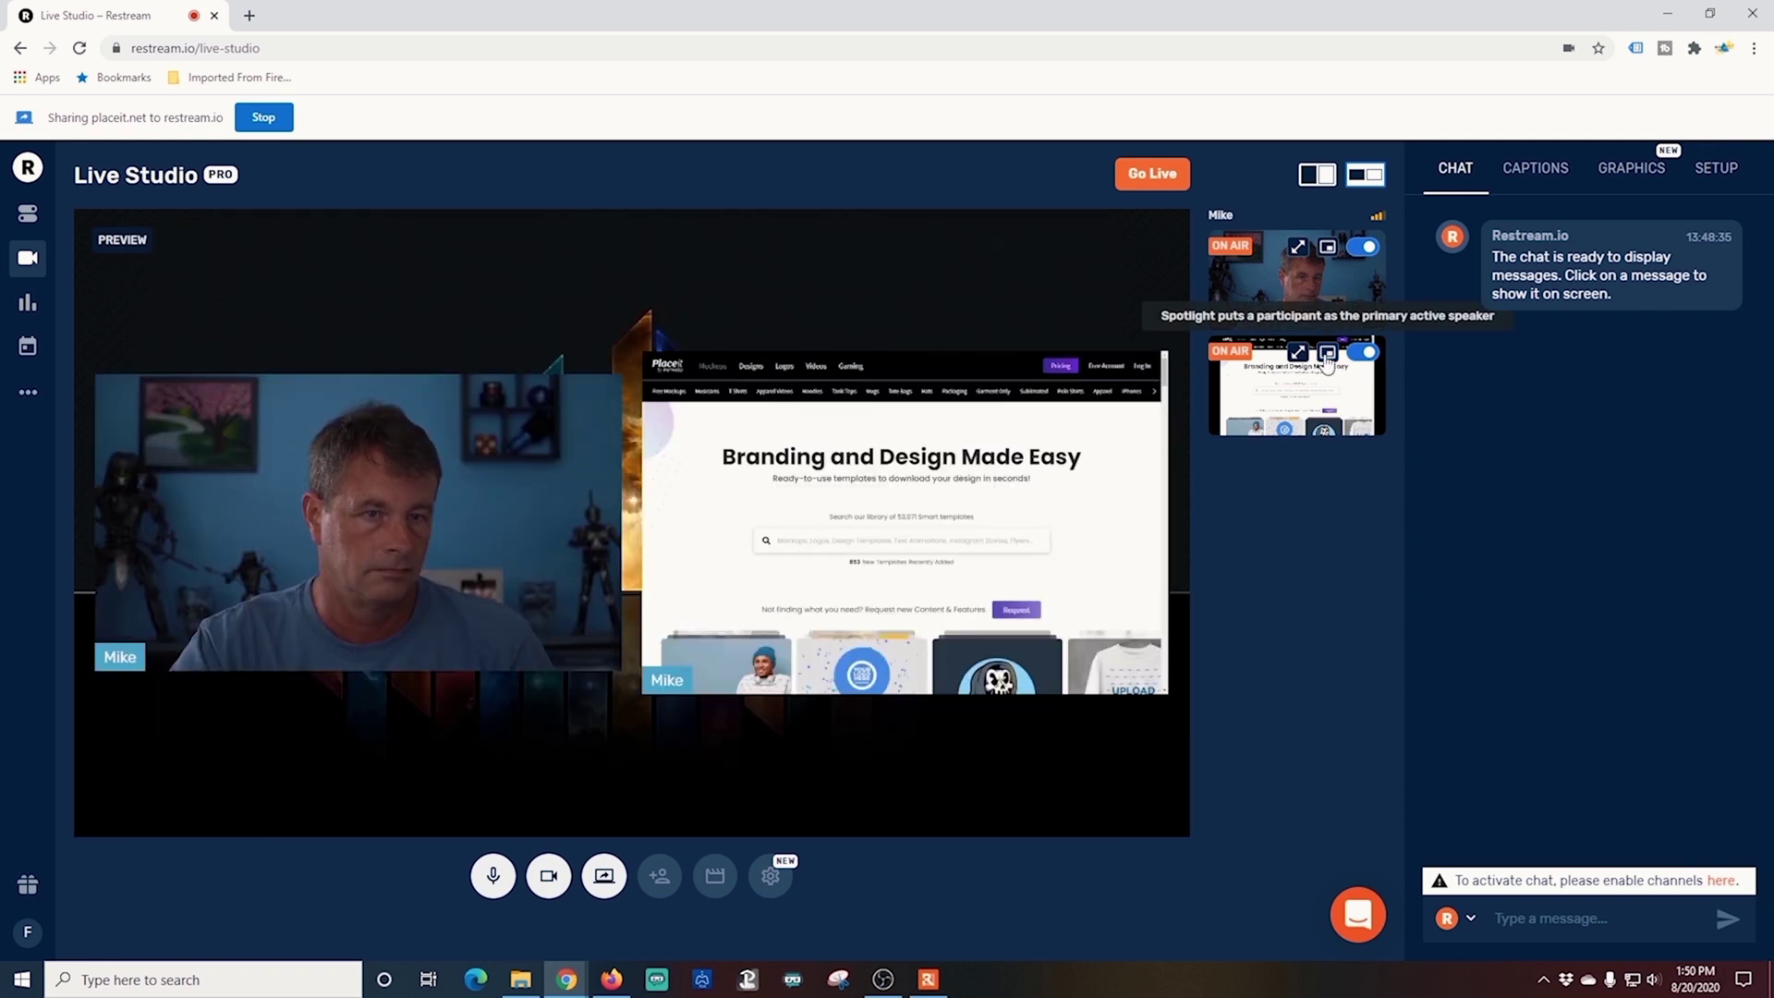
click(1328, 355)
click(1328, 356)
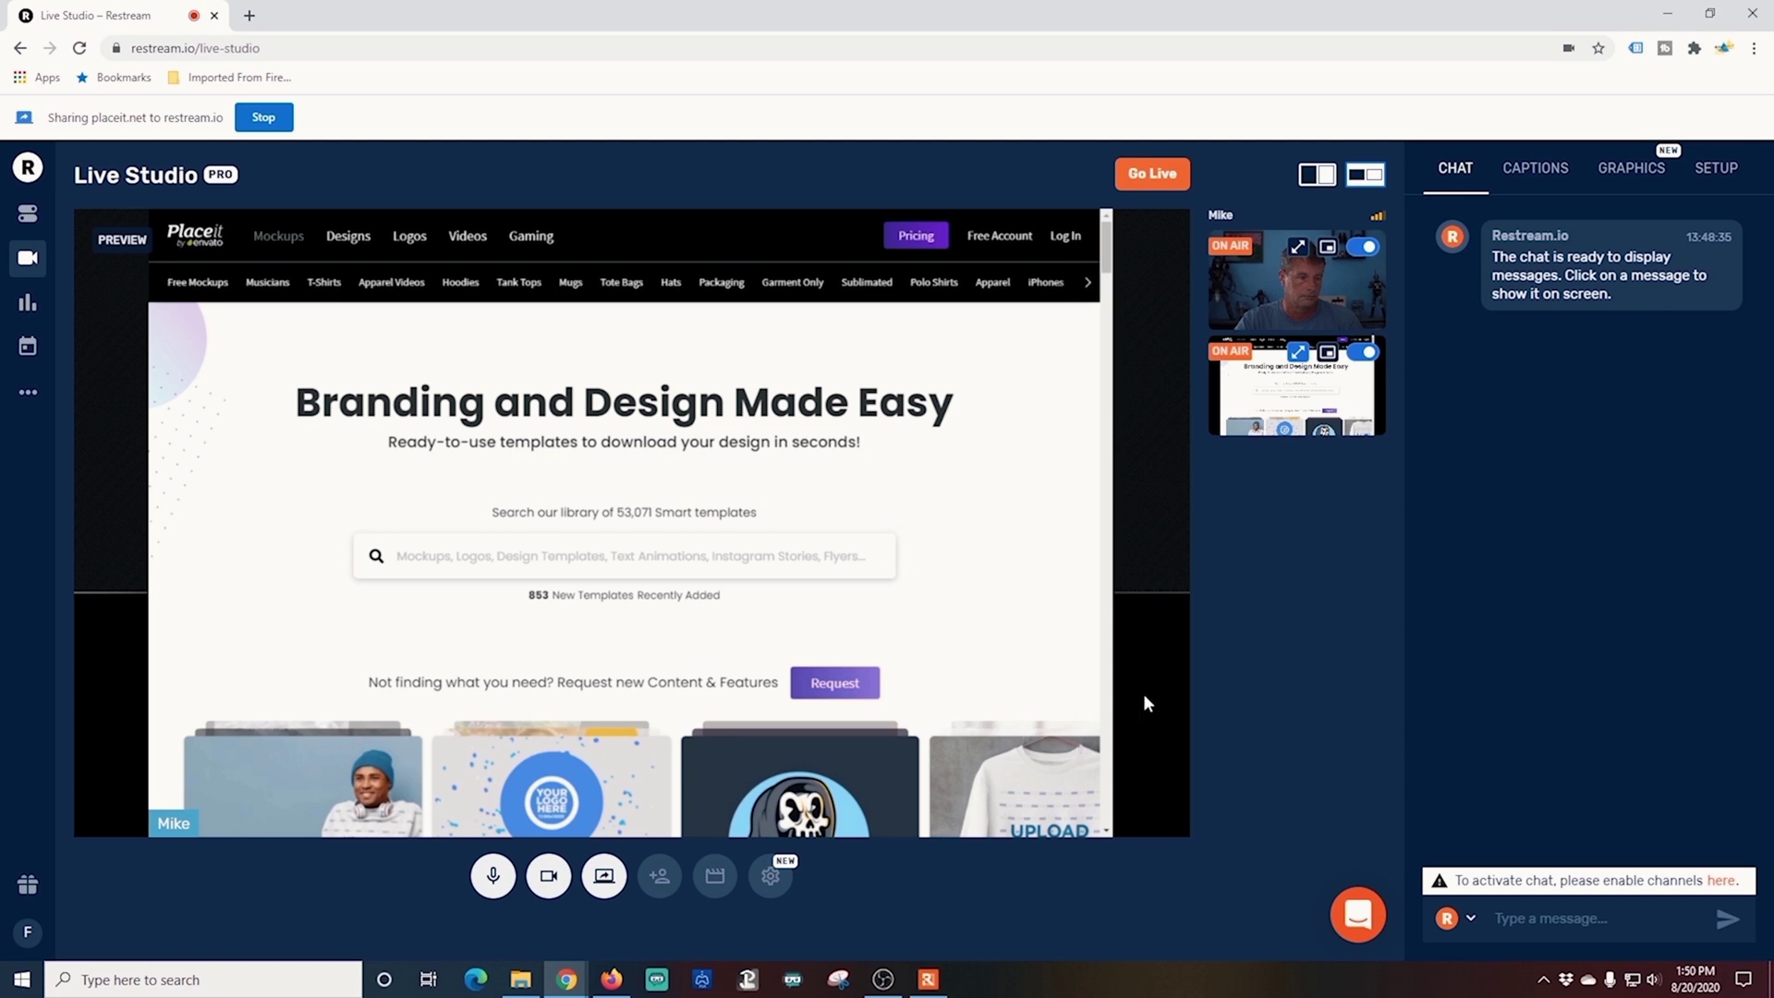
click(1299, 353)
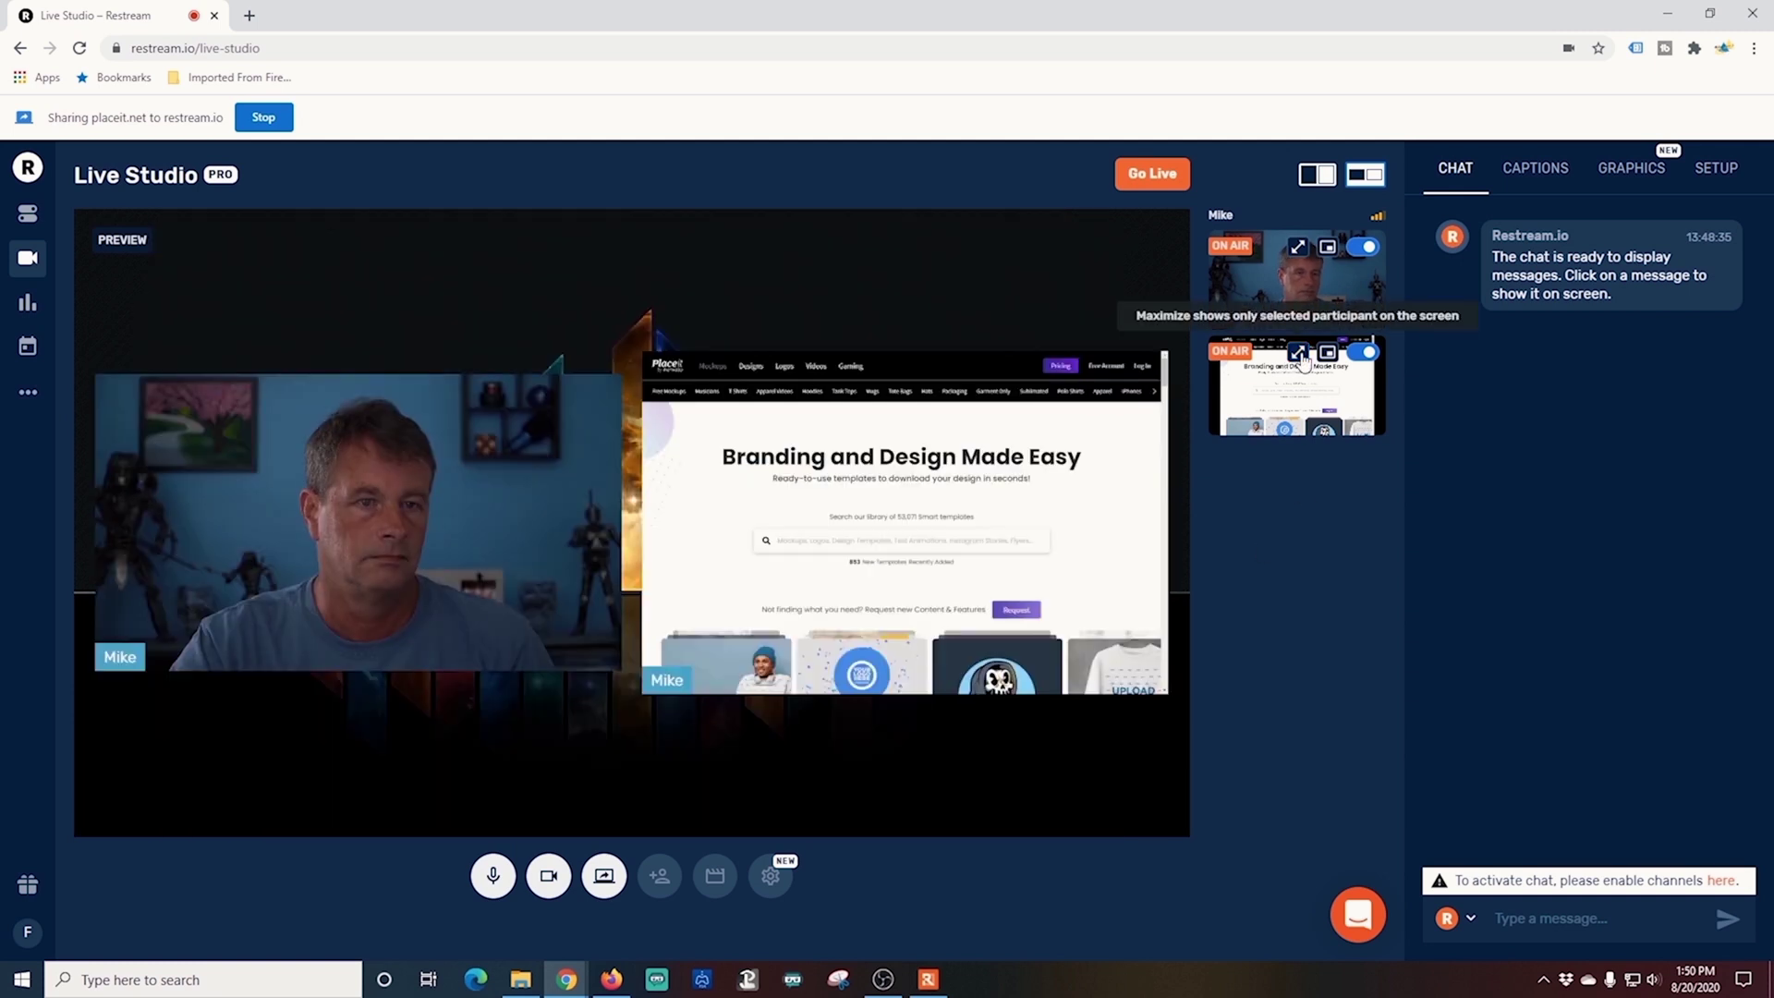
Maximize the camera feed, and switch it to spotlight with the shared tab as the inset
click(1297, 247)
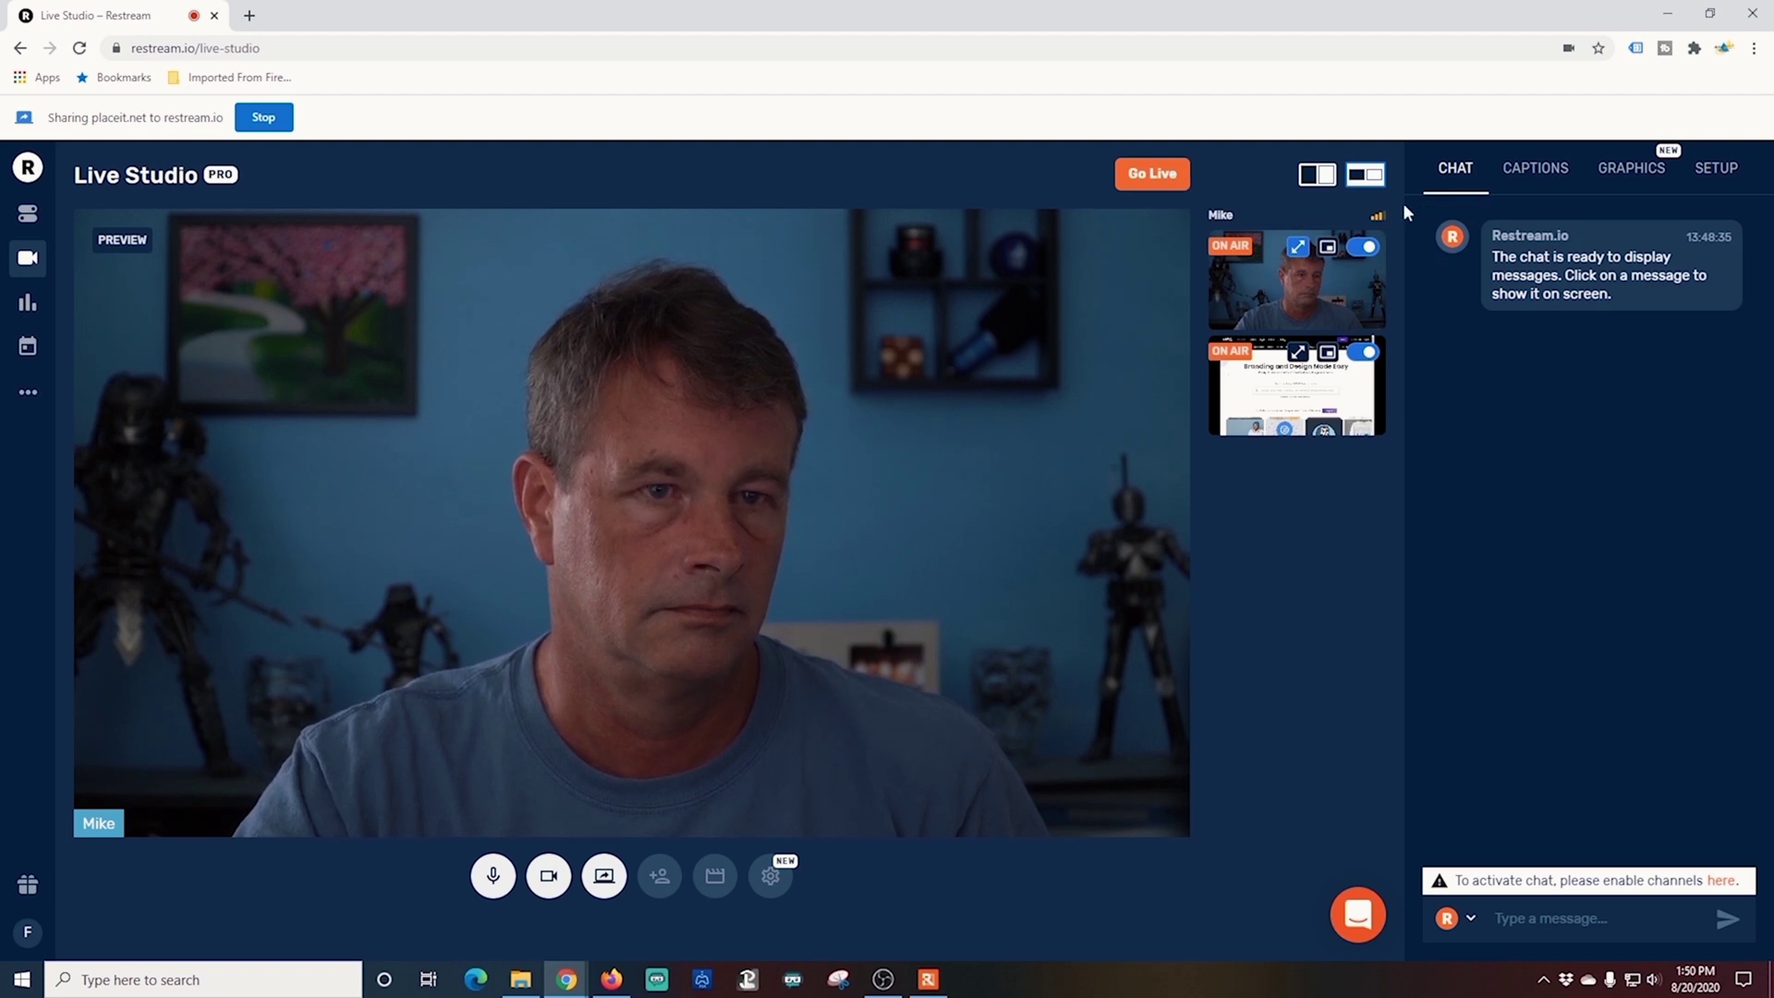
click(1327, 247)
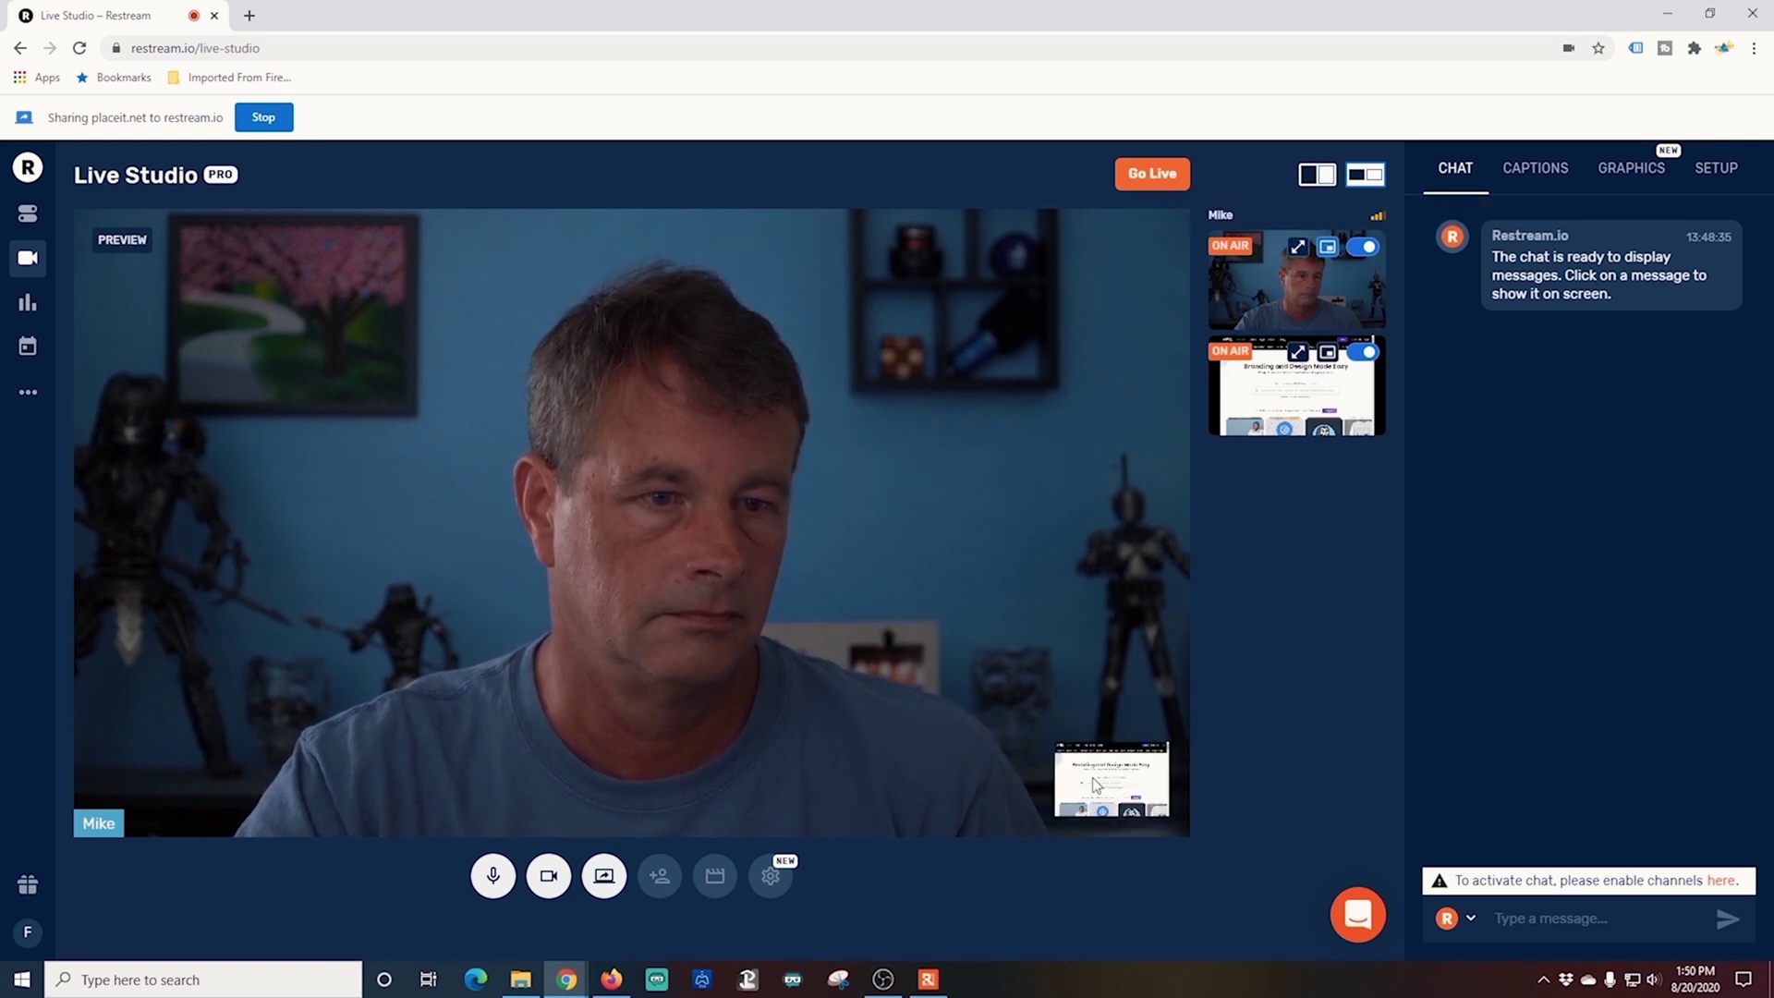
Spotlight the shared tab with the camera as the inset, toggling the spotlight off and on once
click(1316, 257)
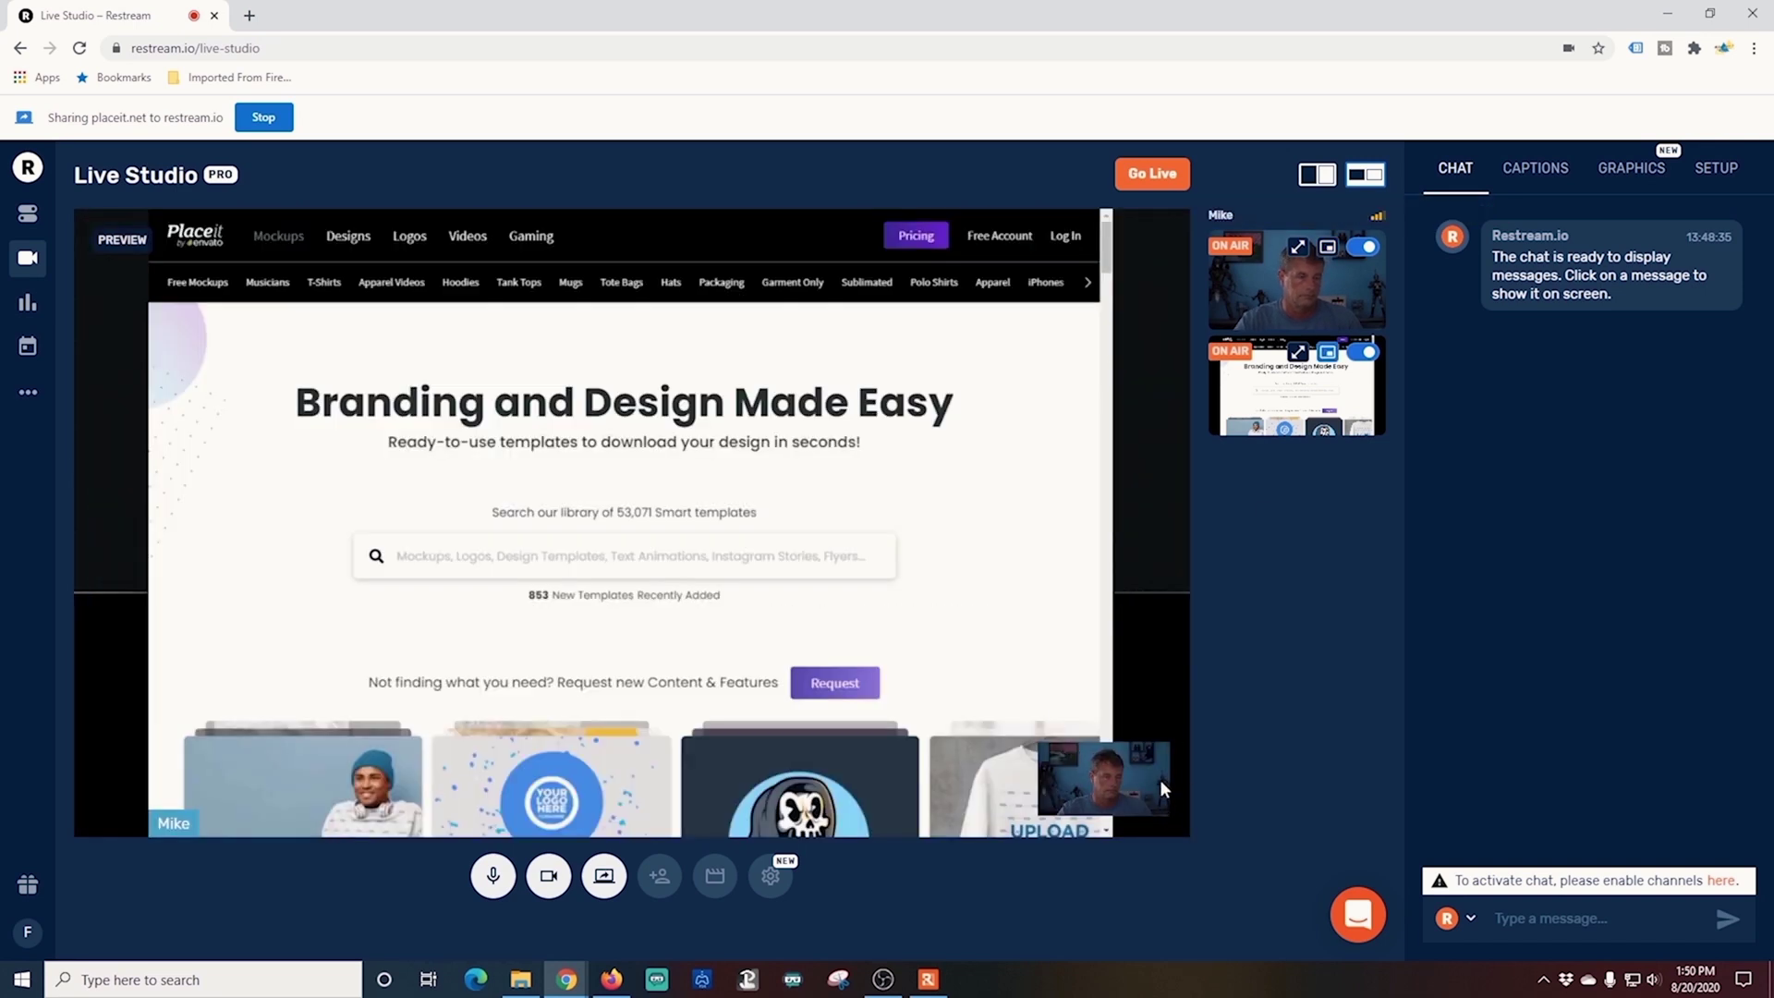
click(1328, 354)
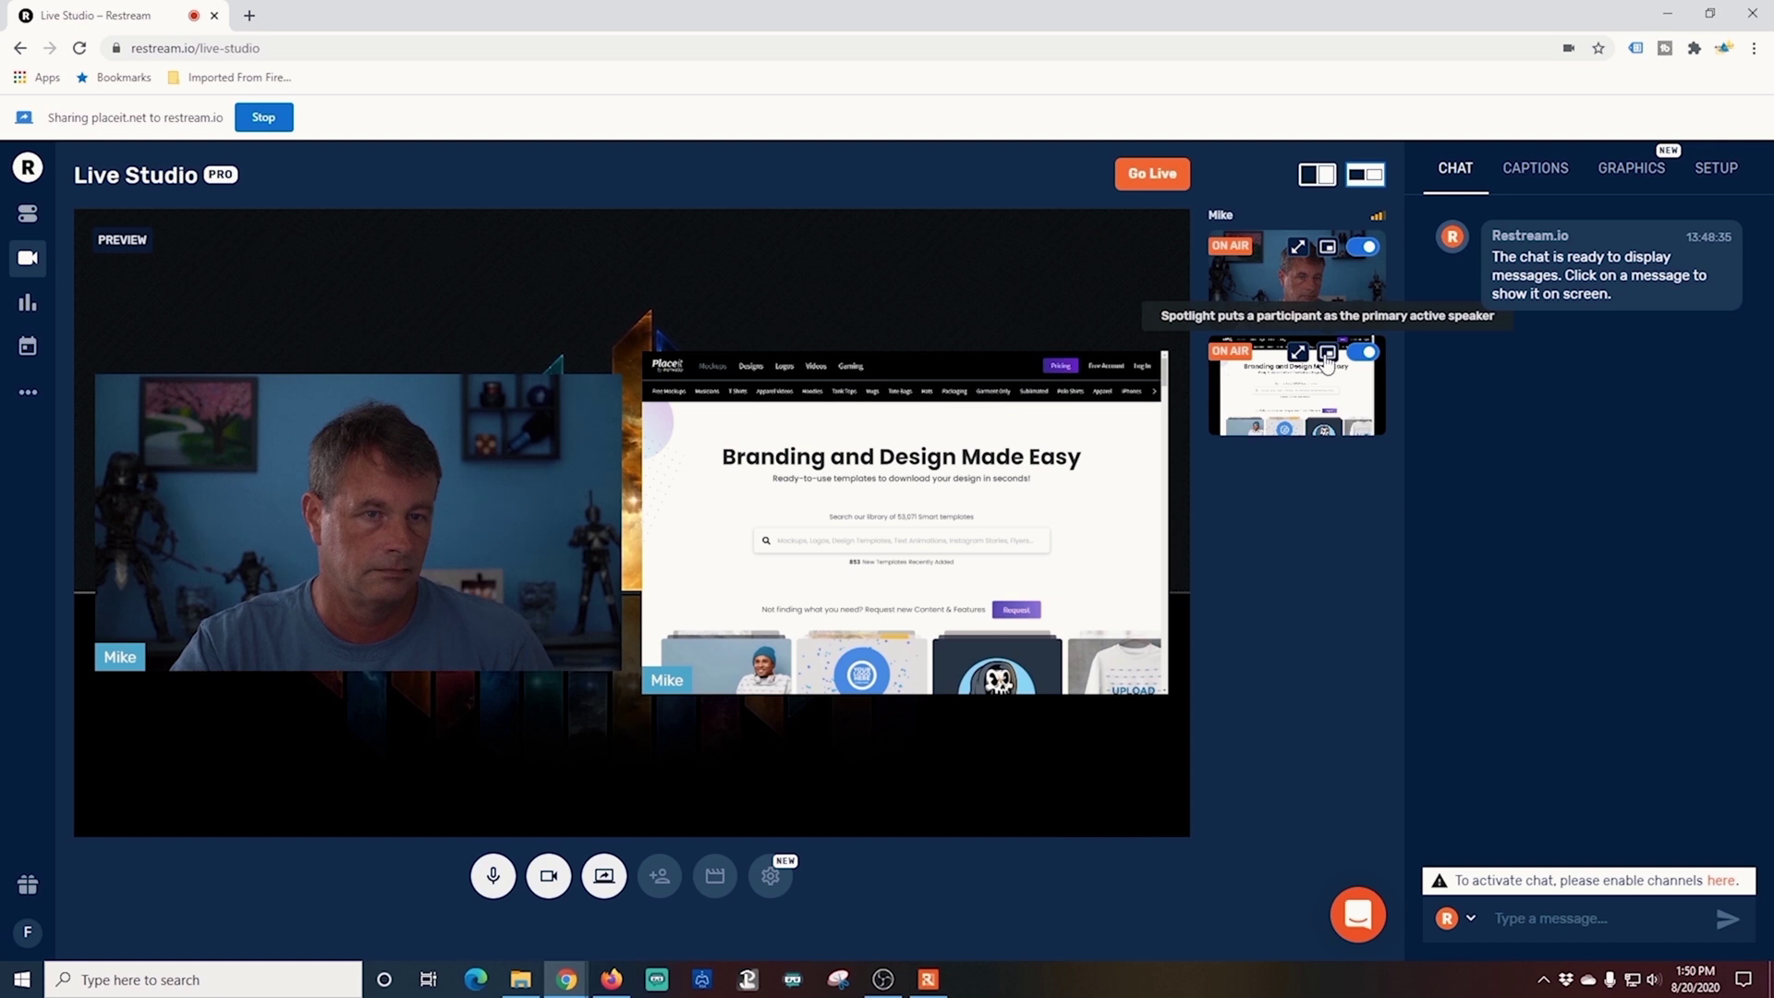
click(1327, 357)
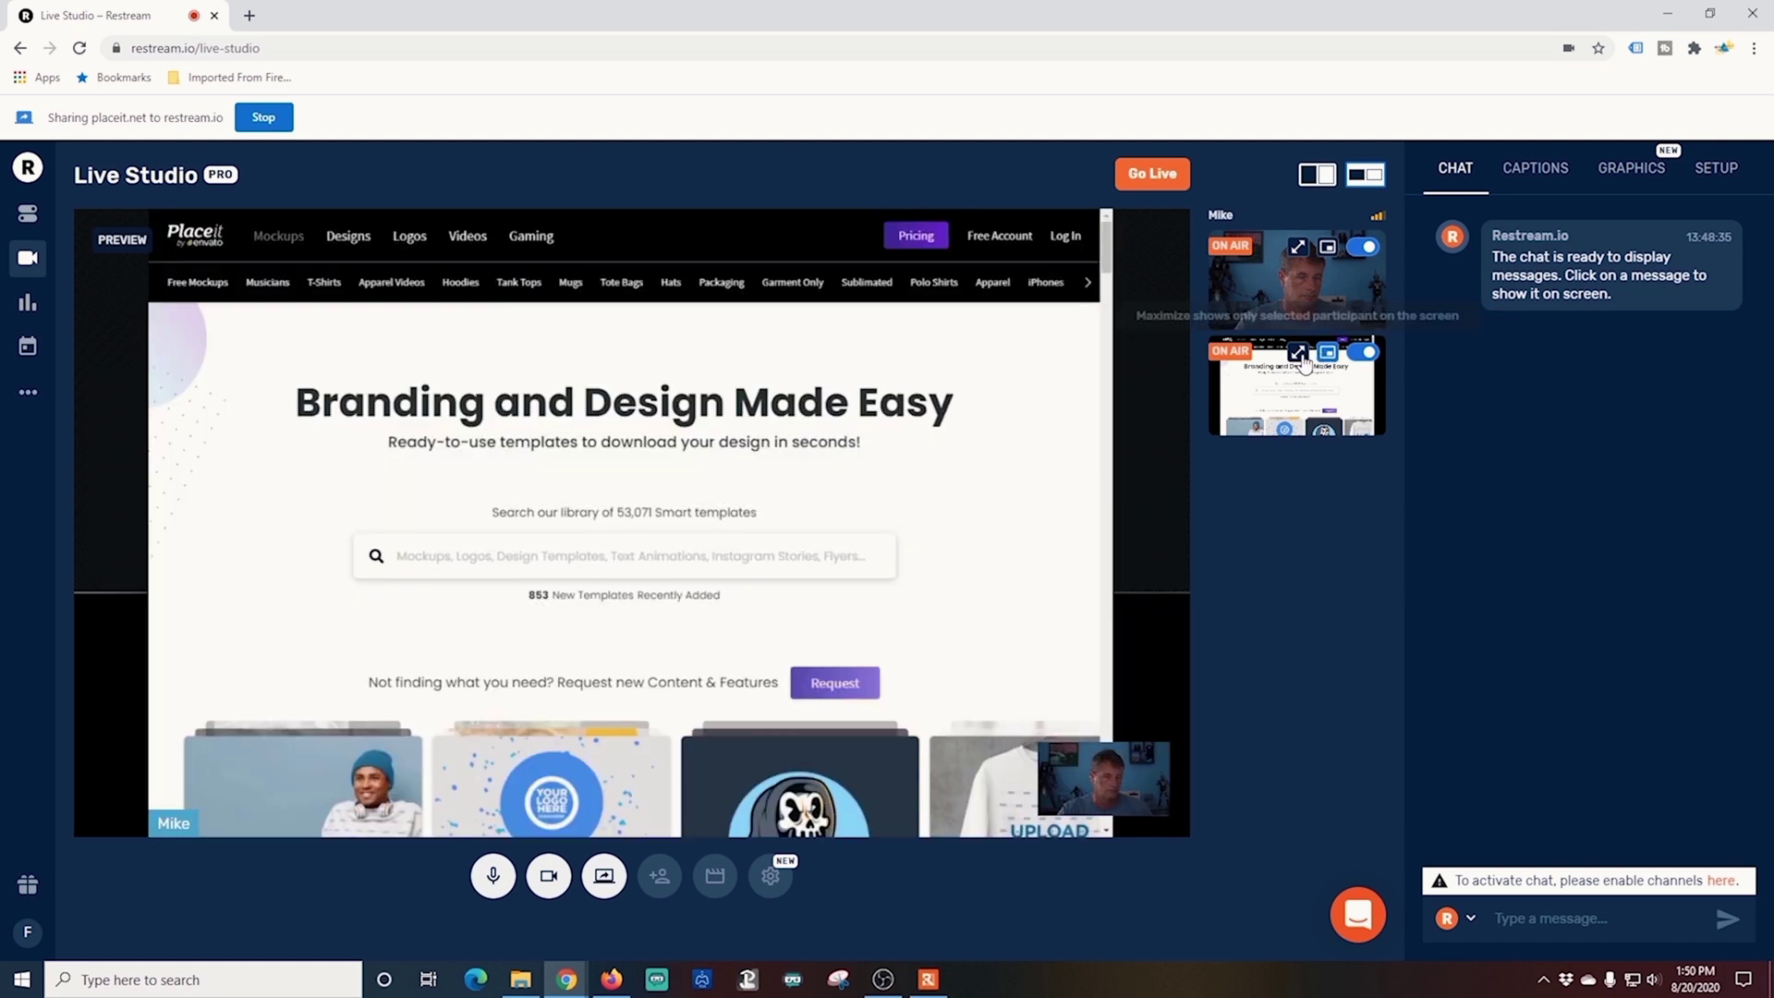
Maximize the shared tab, and try the camera feed maximized and spotlighted, returning to the side-by-side layout after each feed
click(1298, 352)
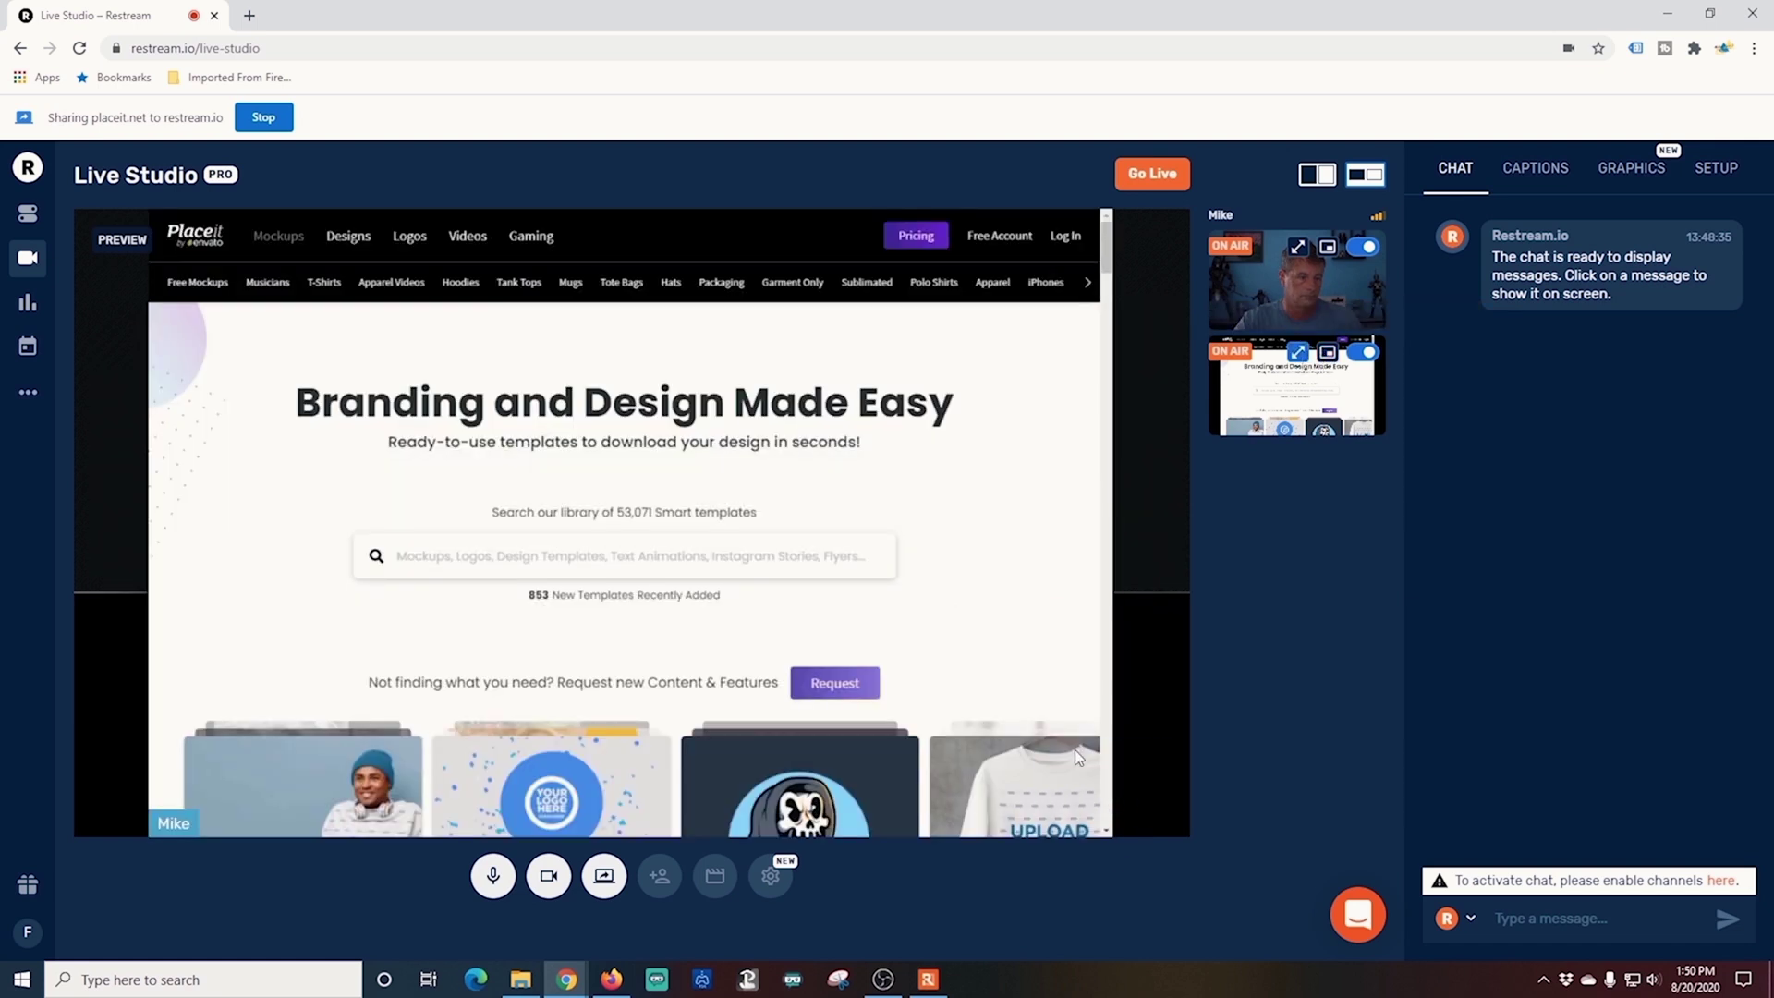
click(1298, 354)
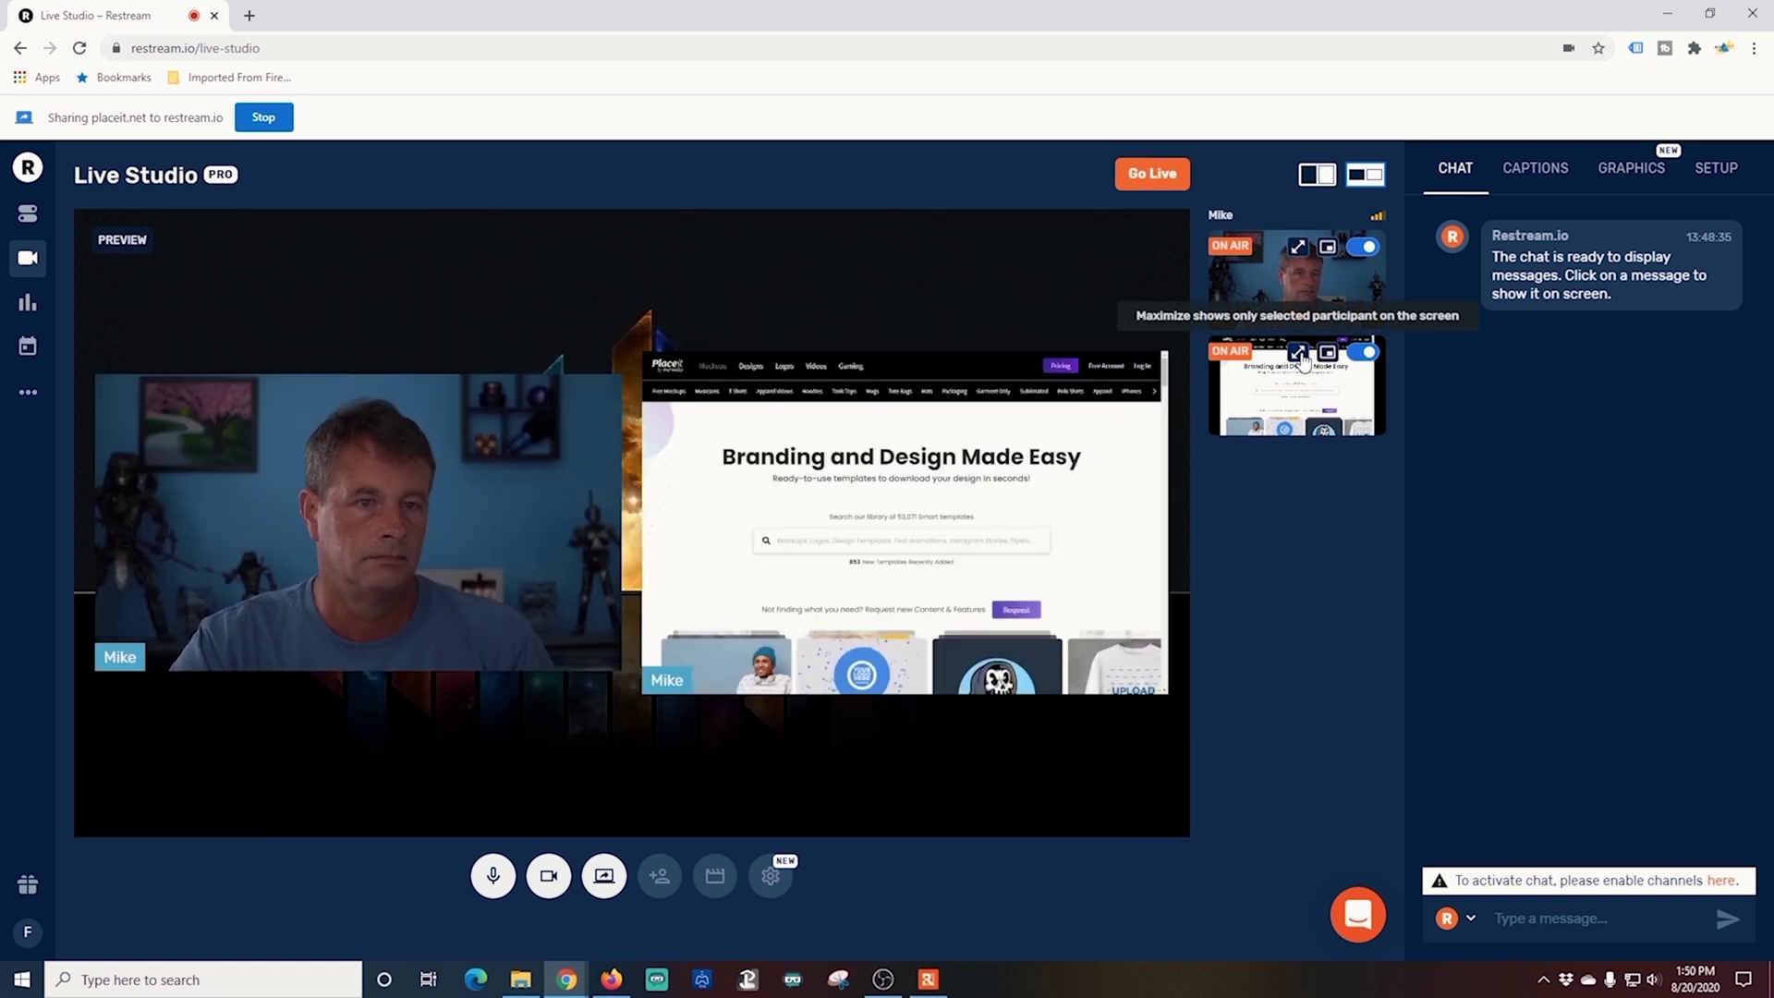
click(1297, 250)
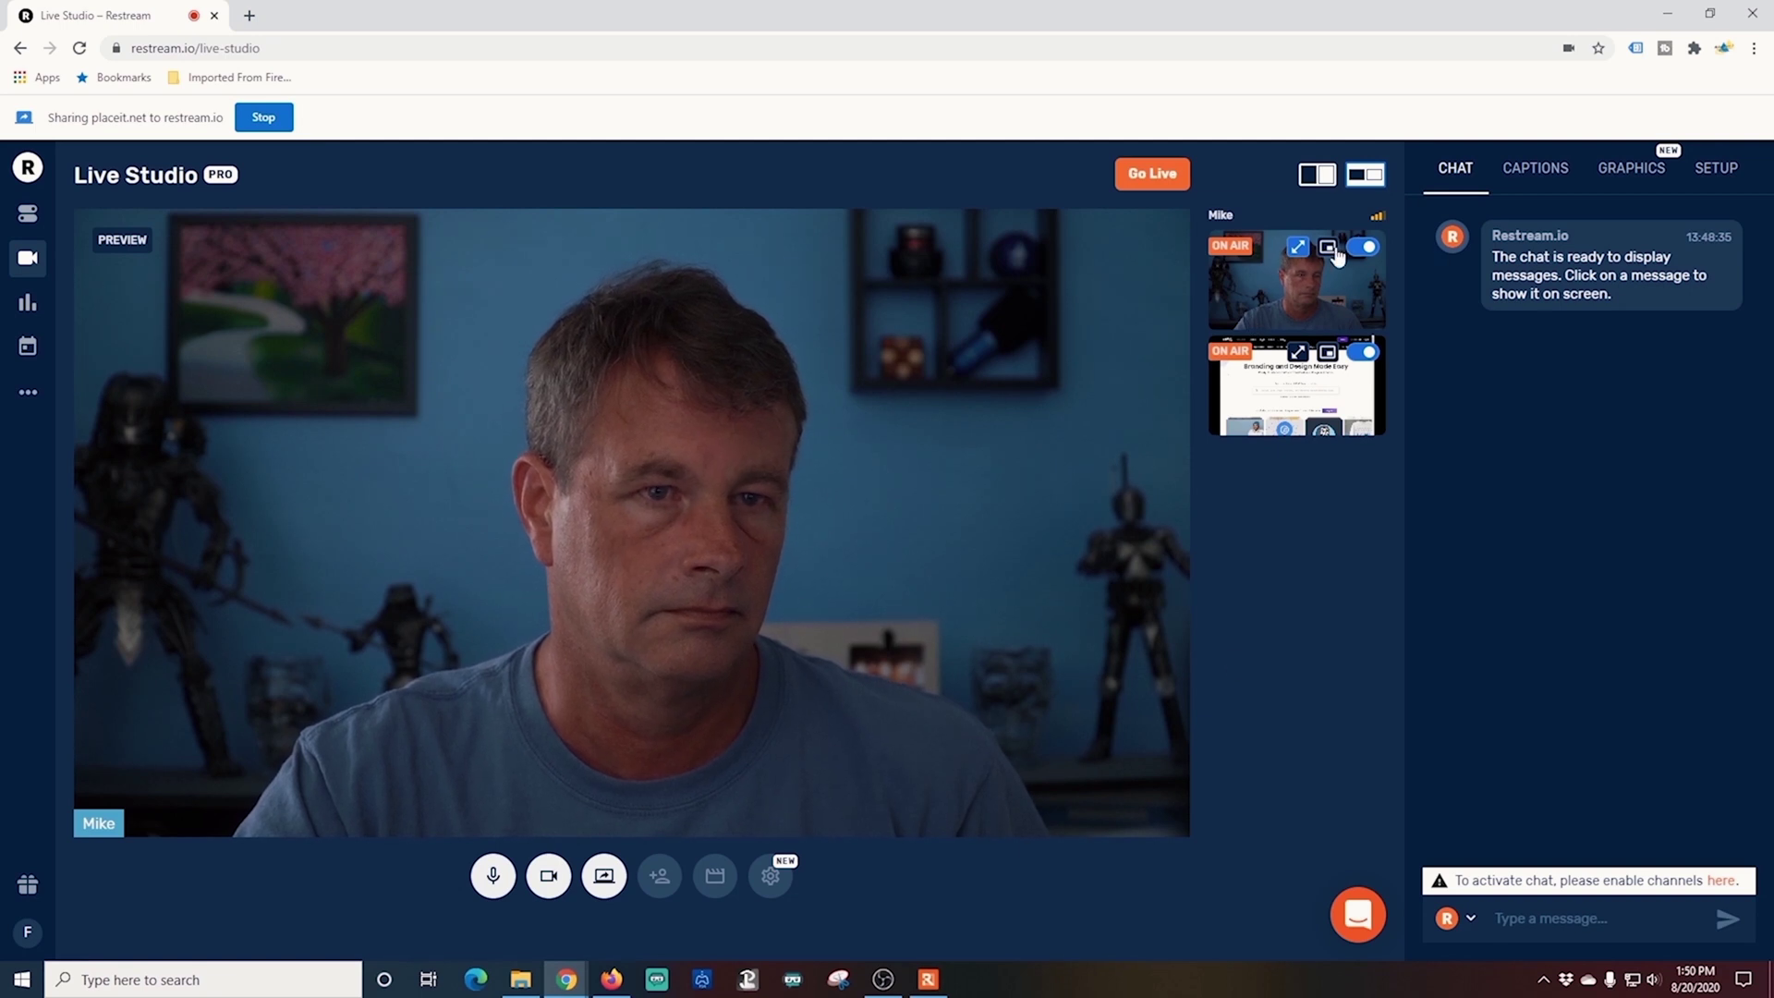
click(1331, 256)
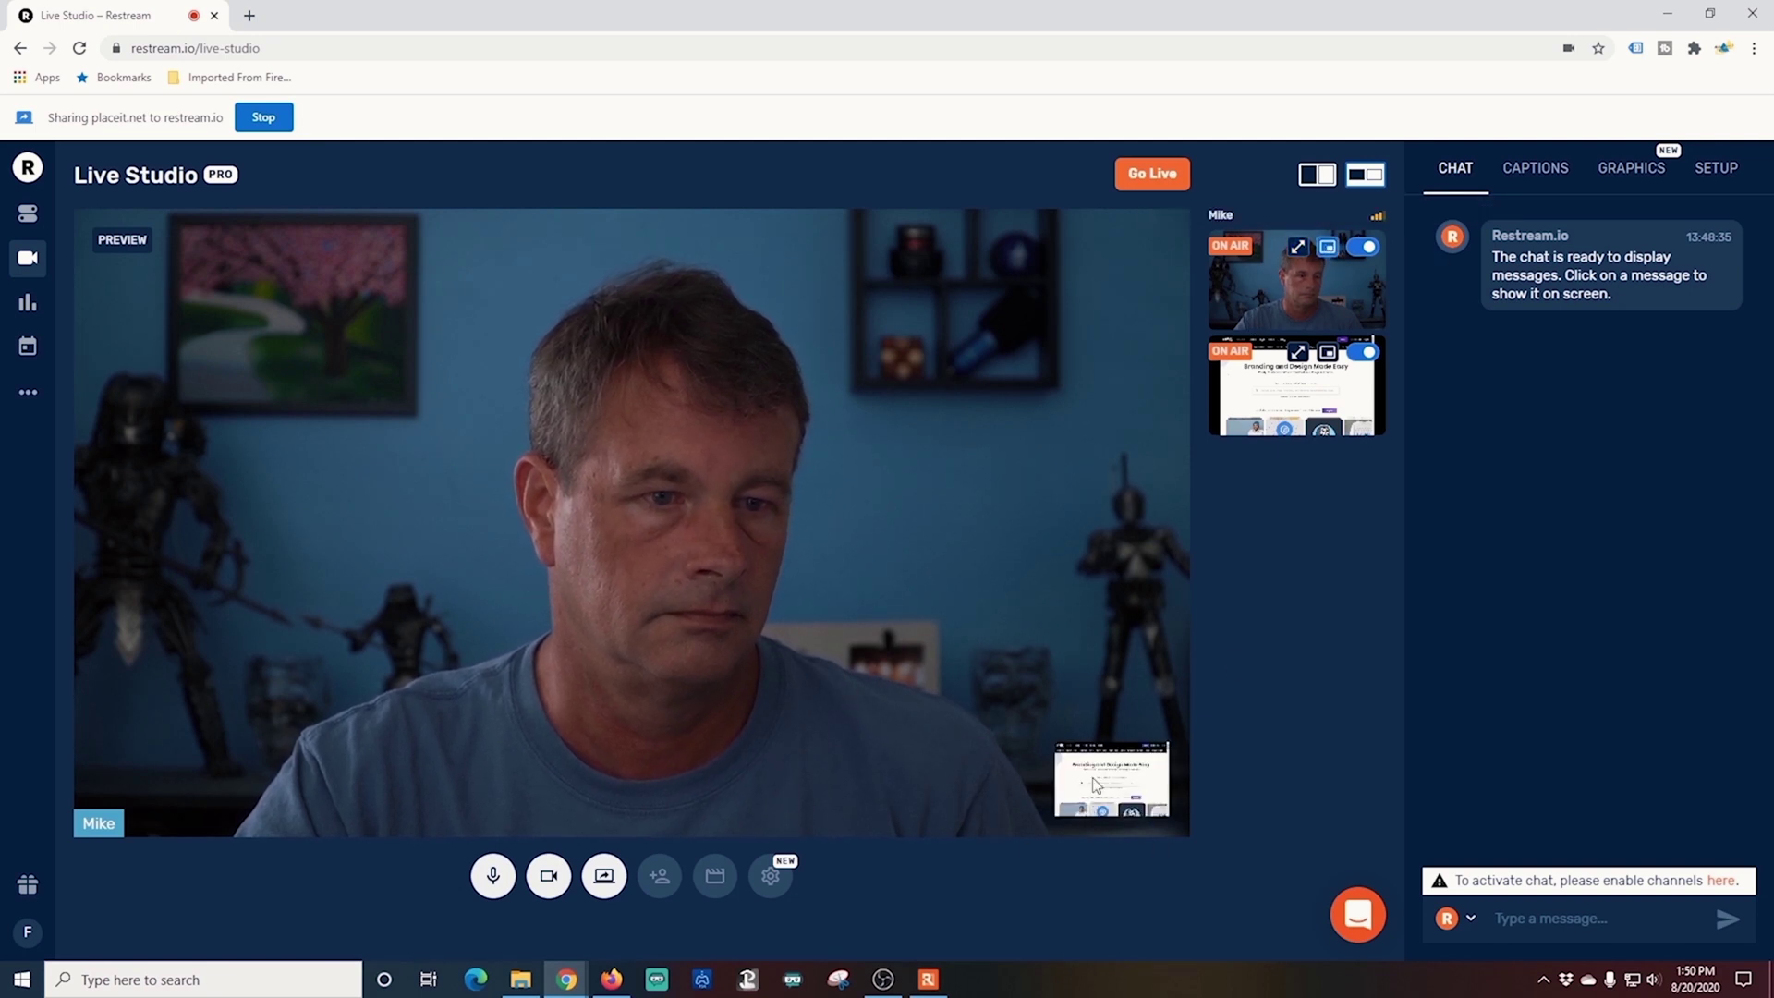
click(1327, 257)
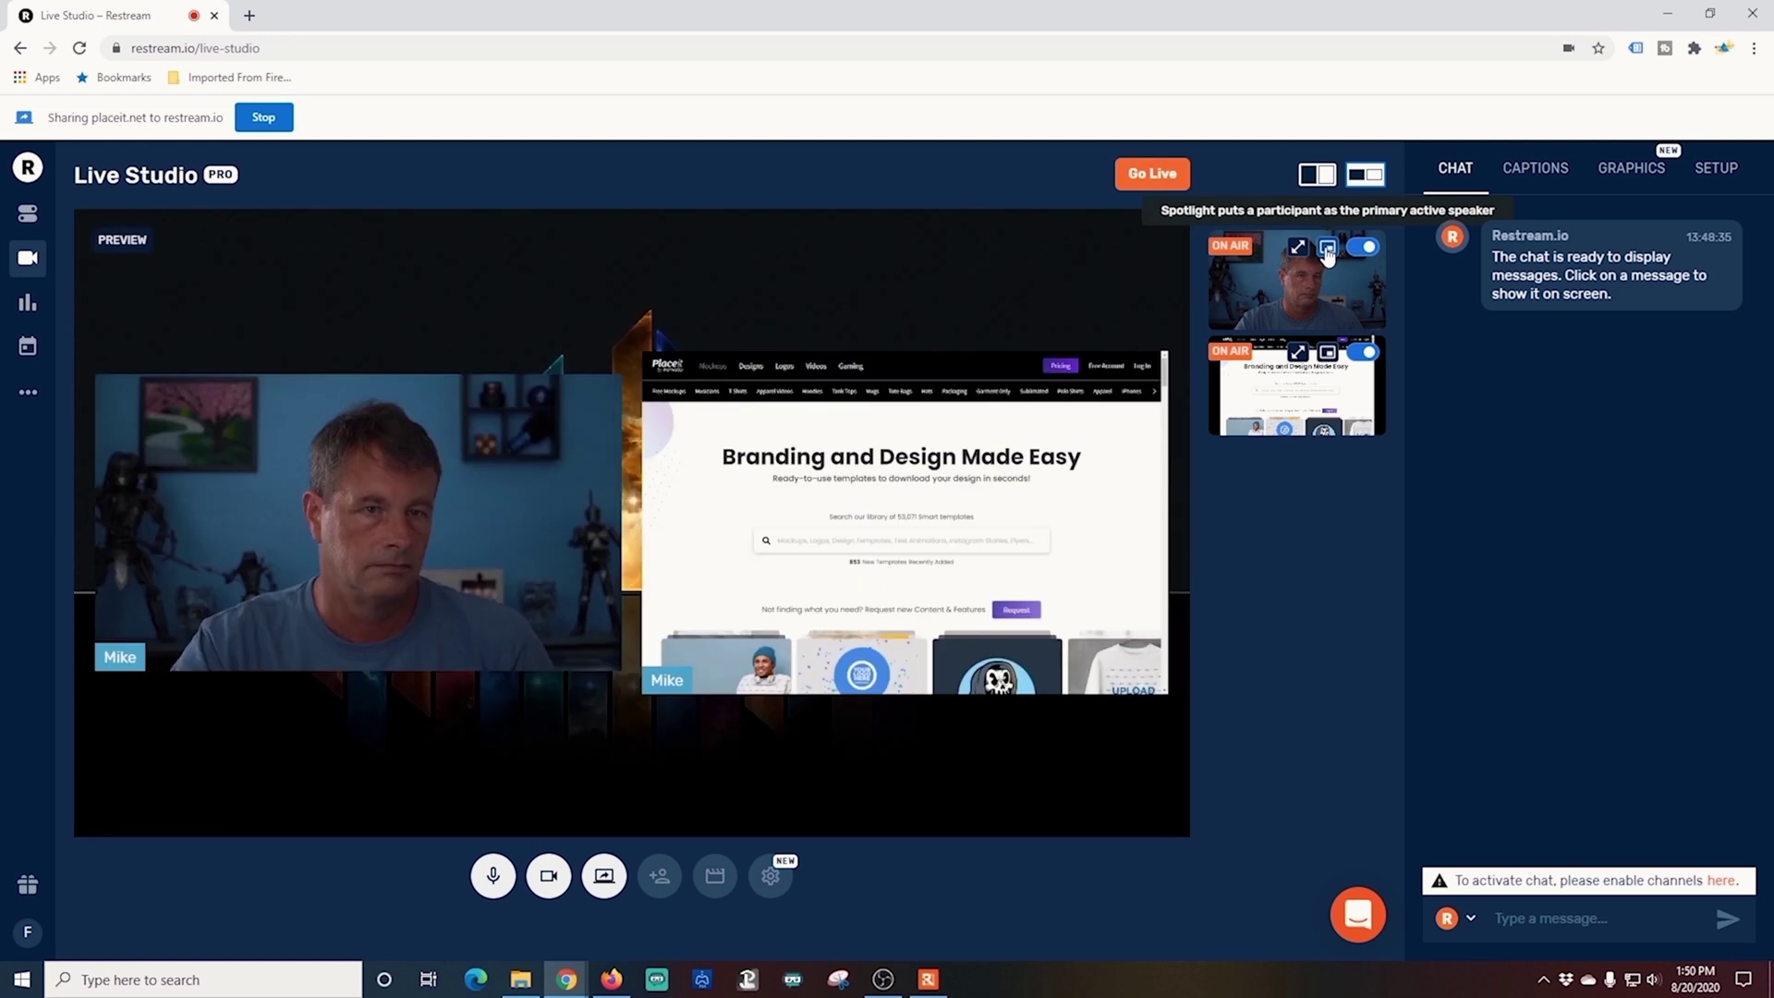
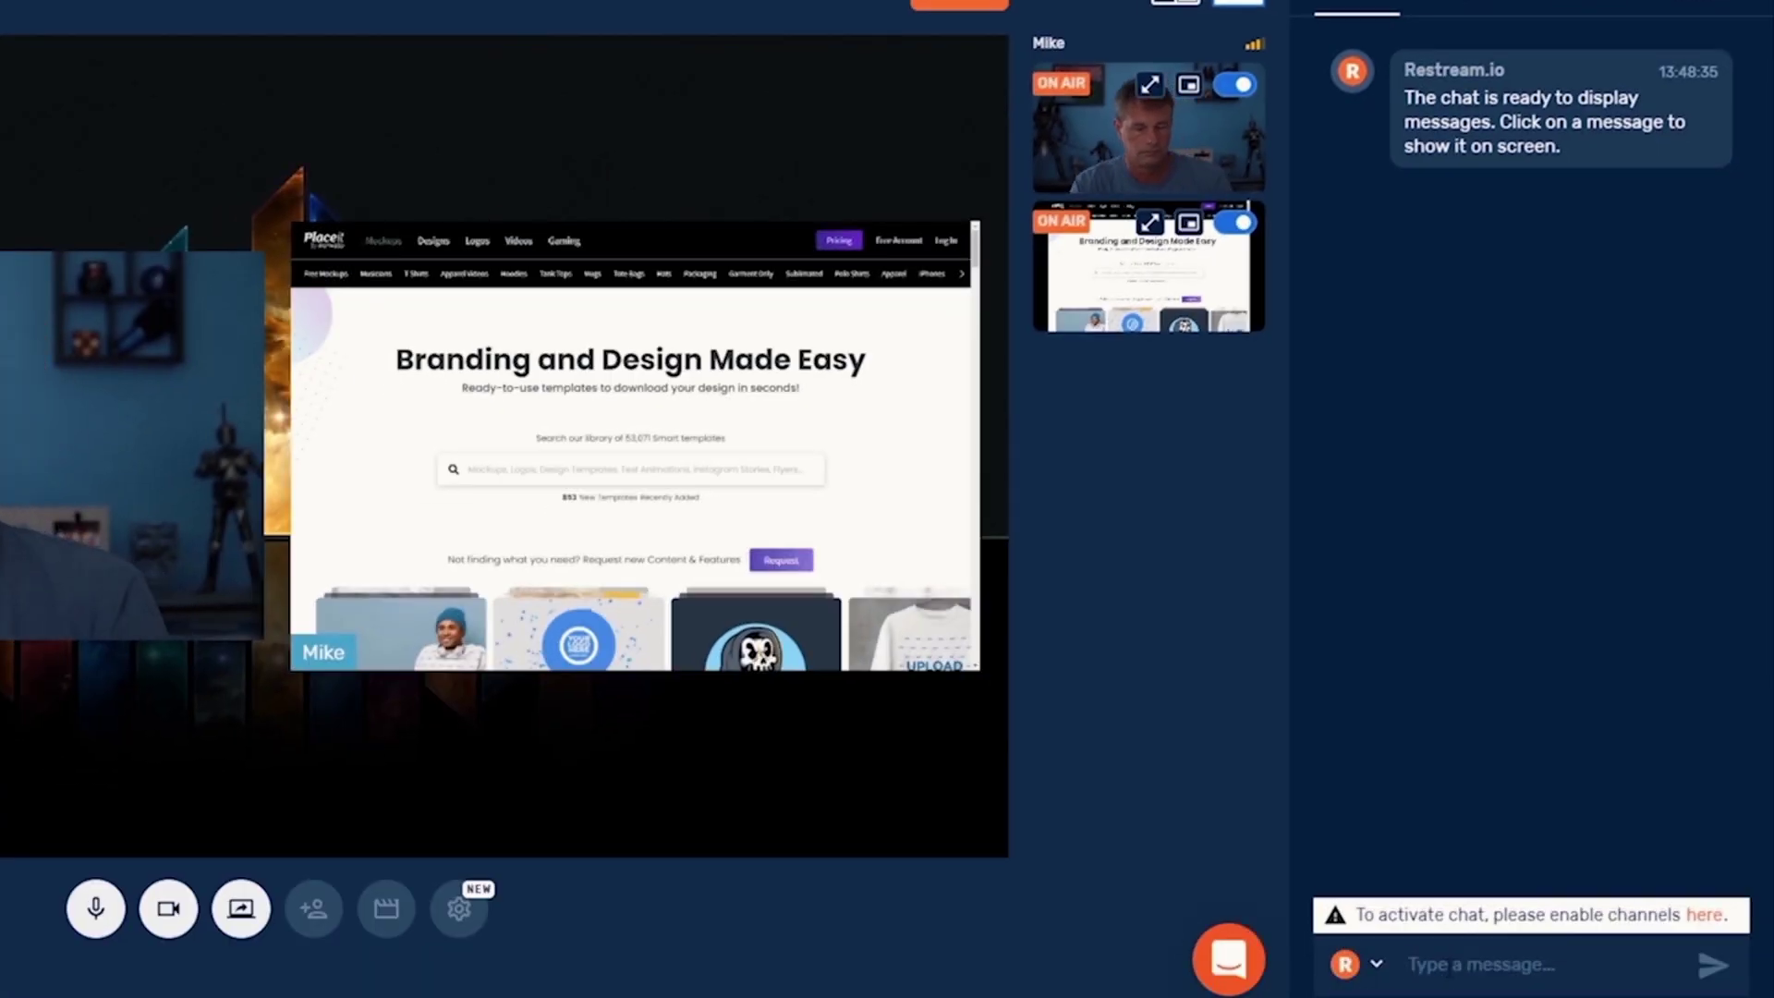
Write "hello chat" as a chat message, and show the Restream.io chat message on the stream before hiding it again
text(hello chat)
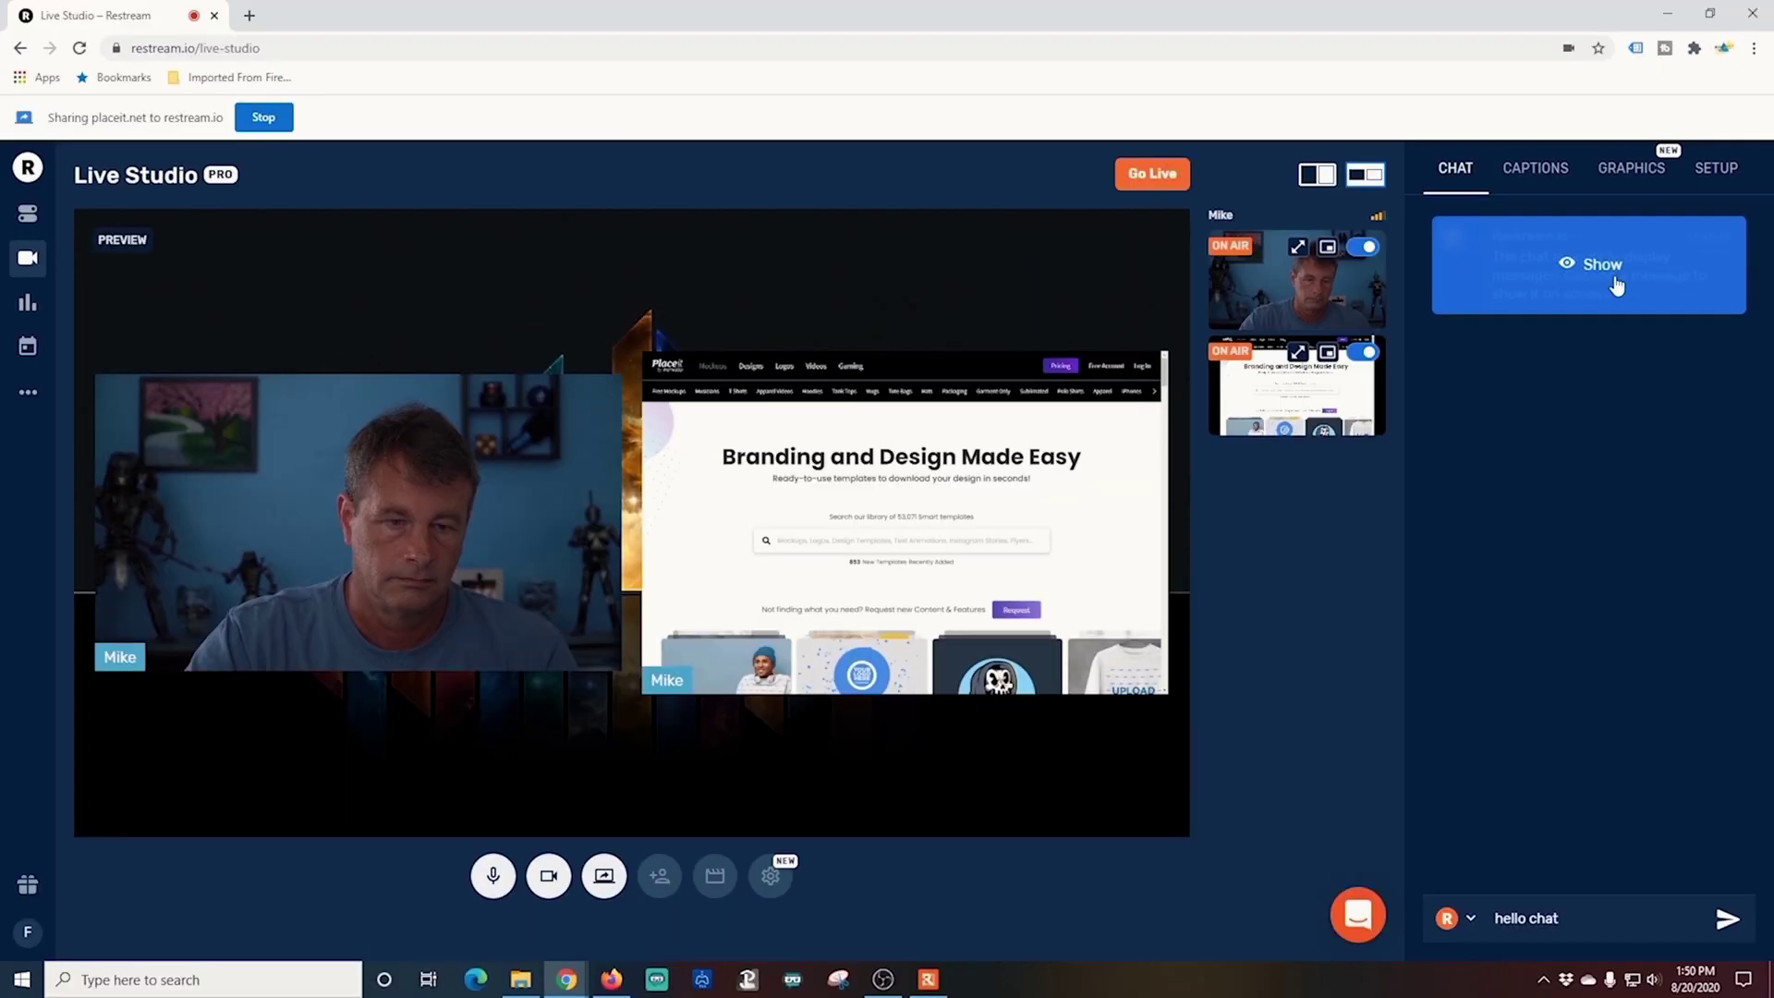
click(1364, 431)
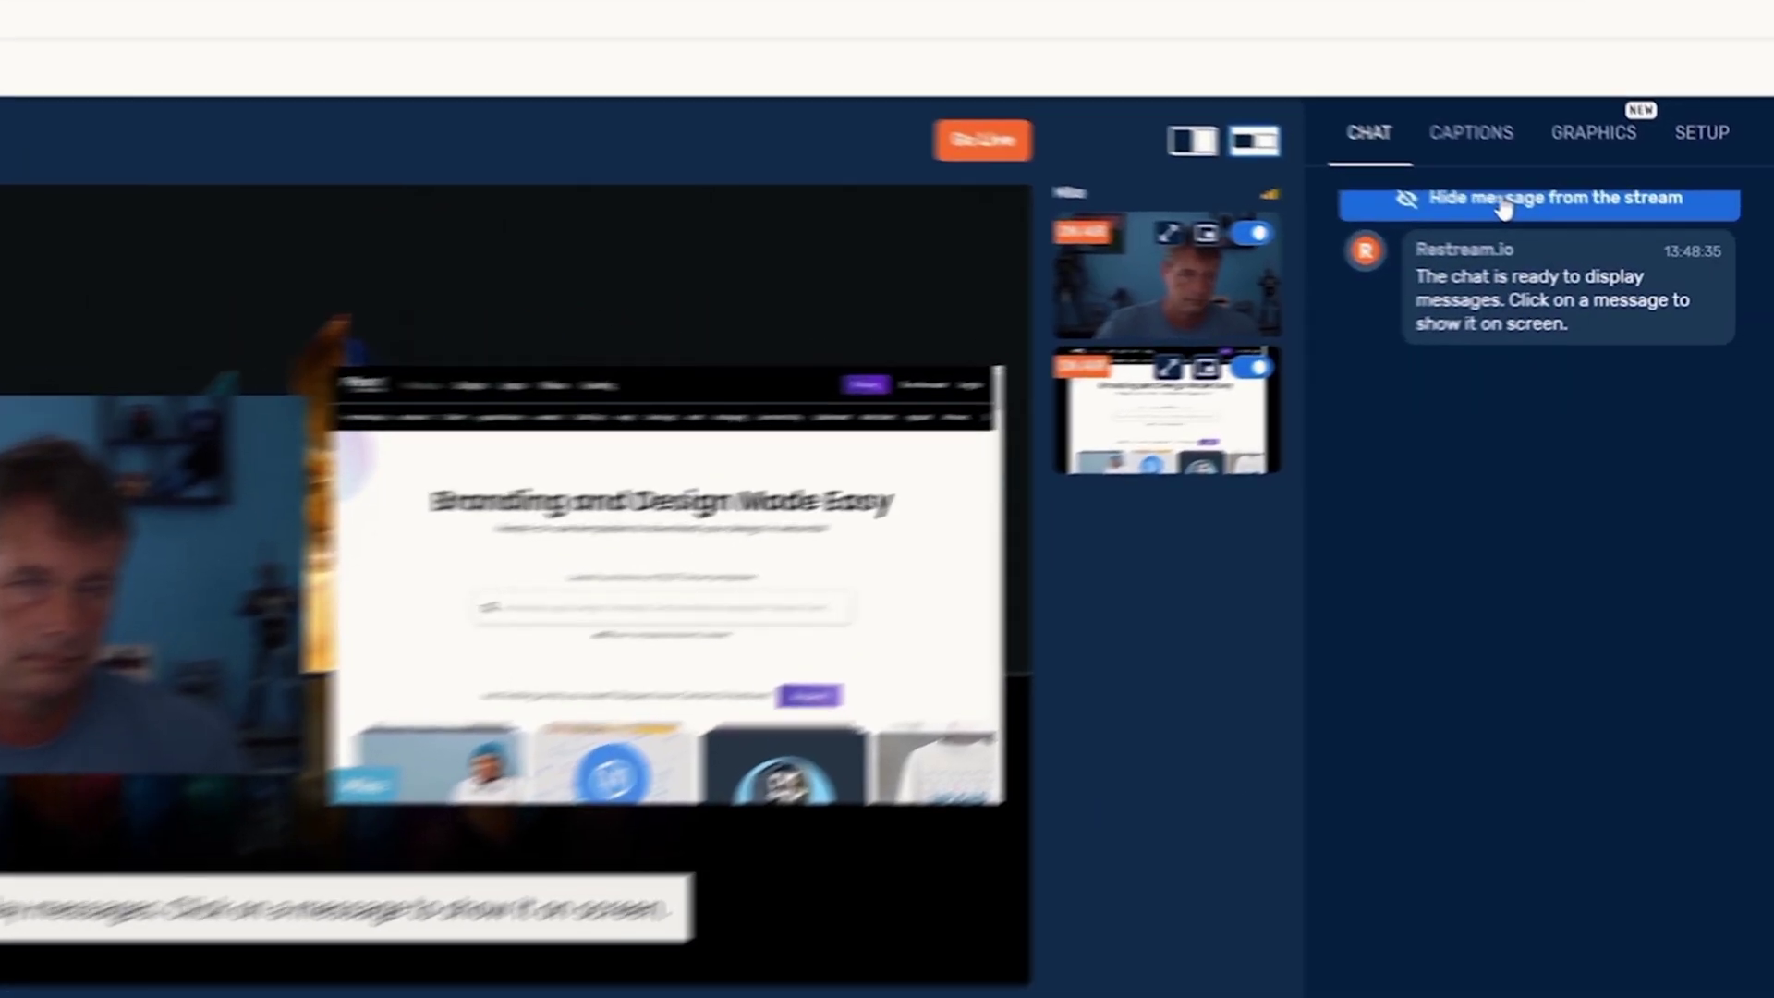
click(1556, 207)
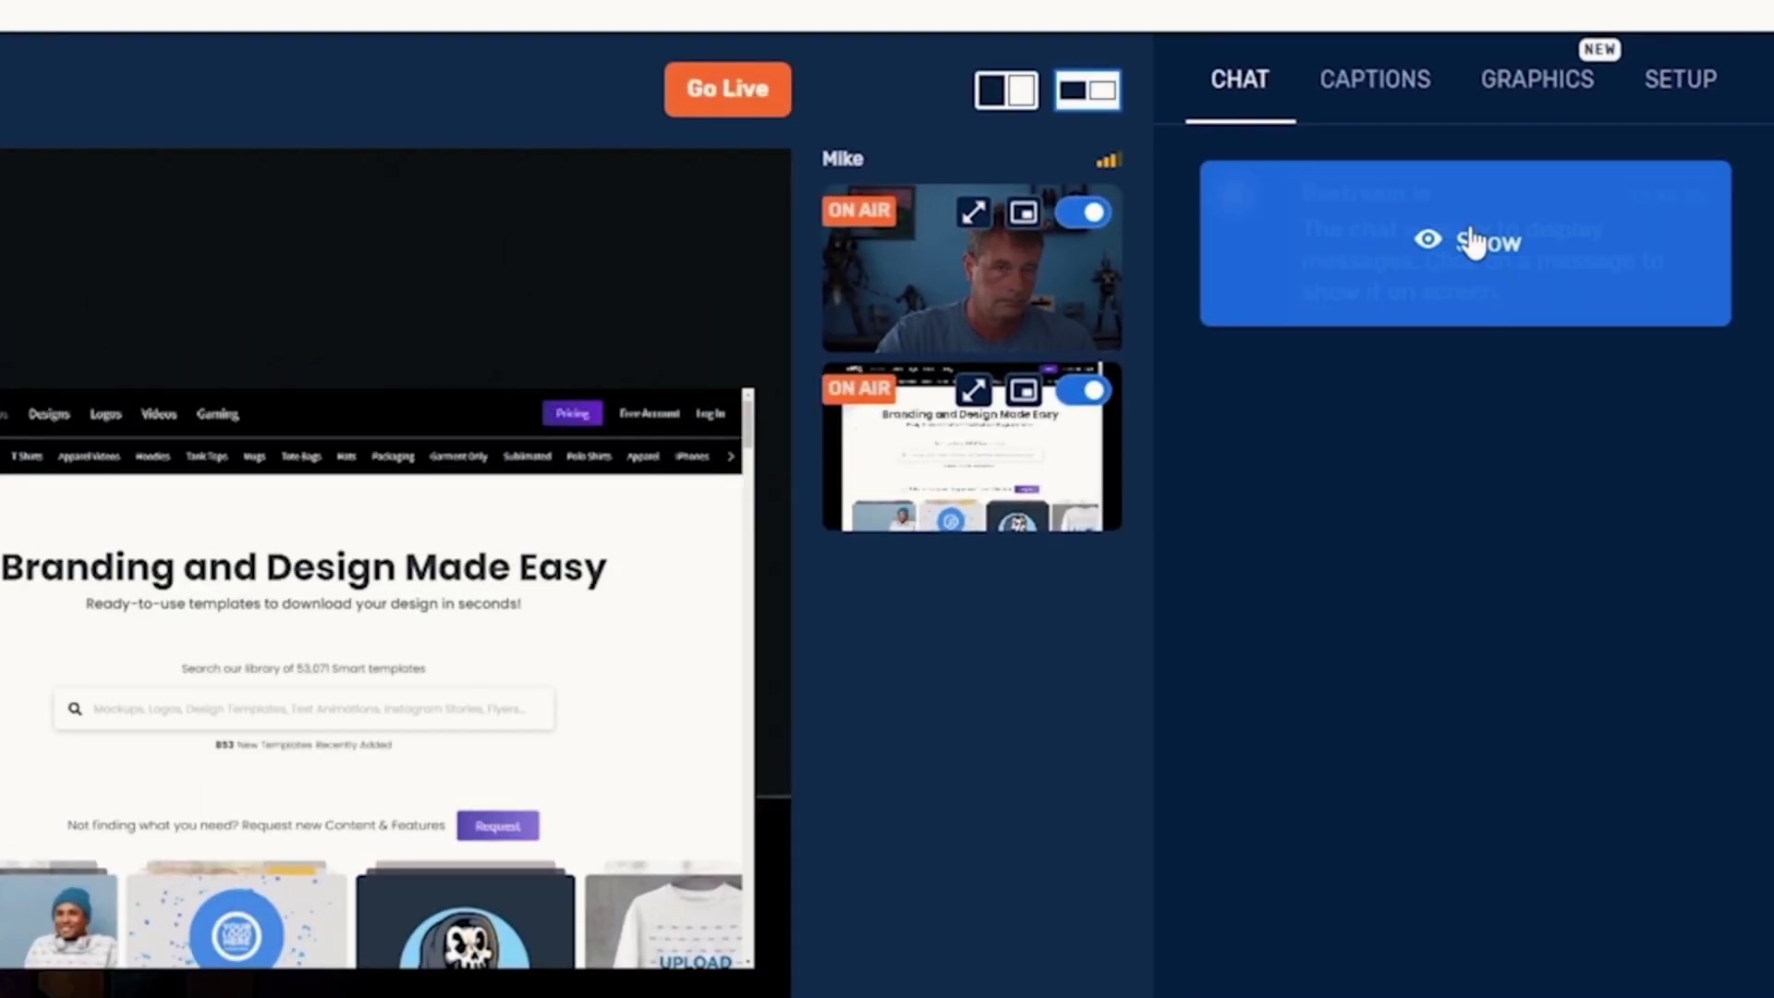
Show the ready-made caption about streaming live to 30+ social platforms, and maximize the camera feed behind it
click(1391, 92)
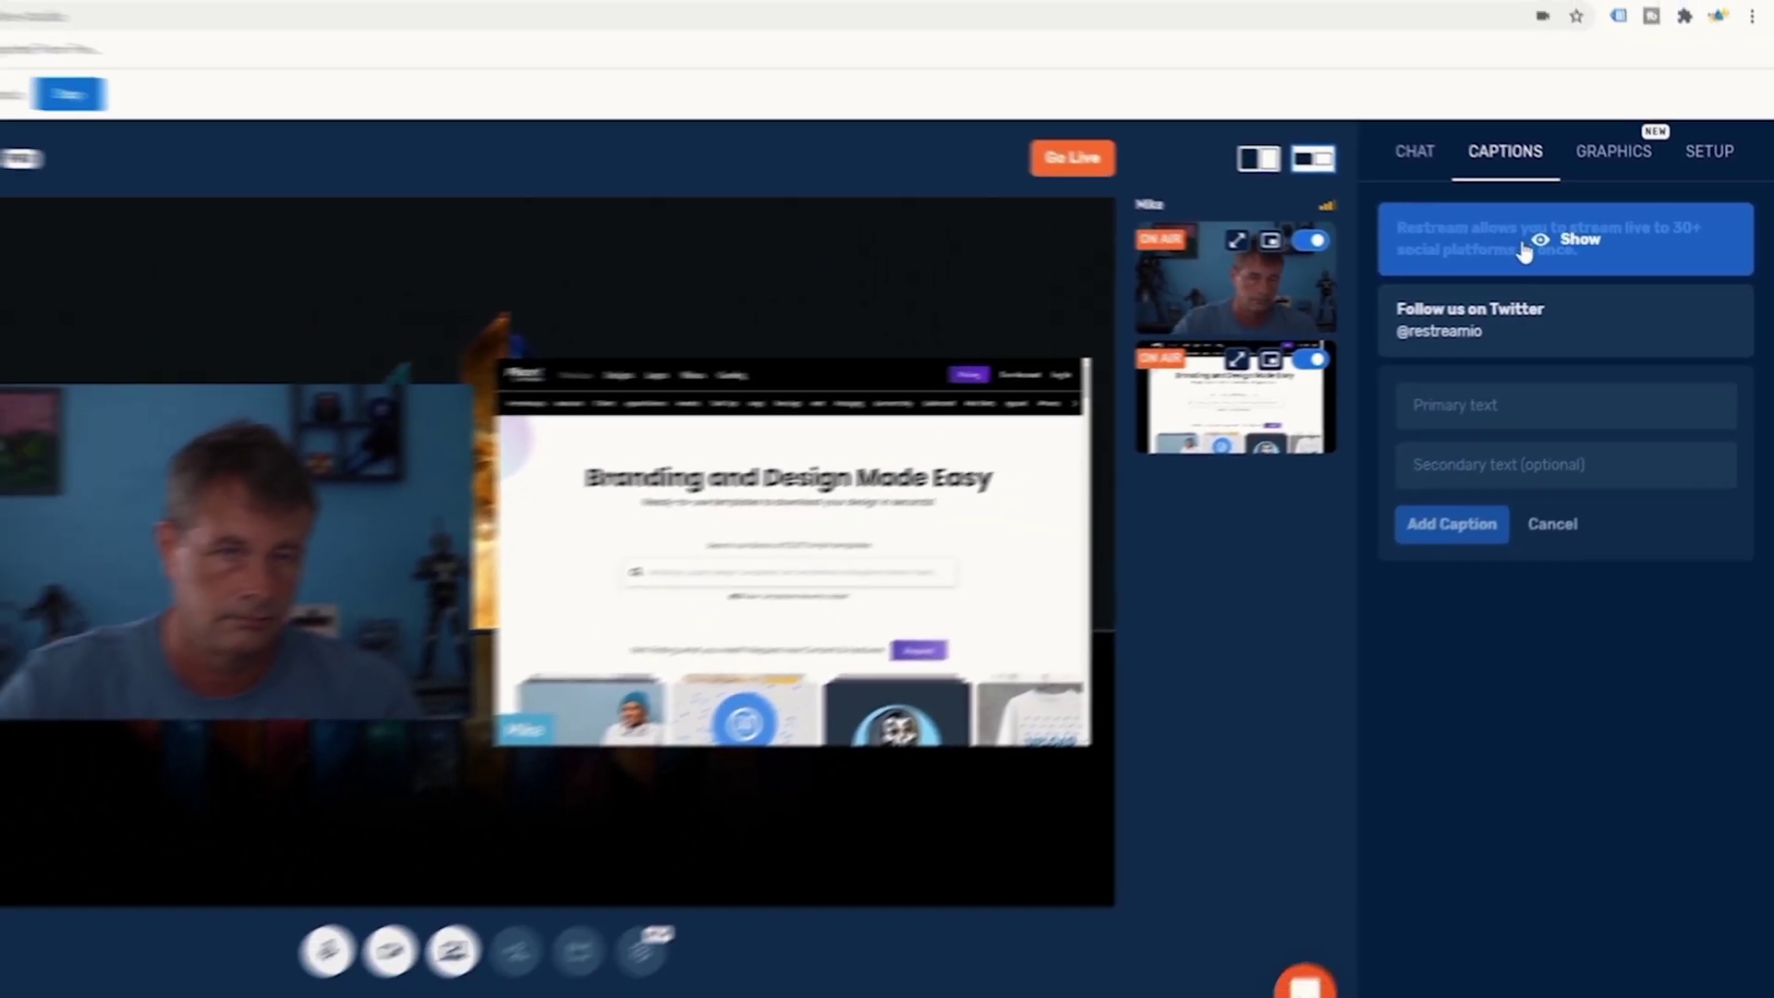
click(1571, 239)
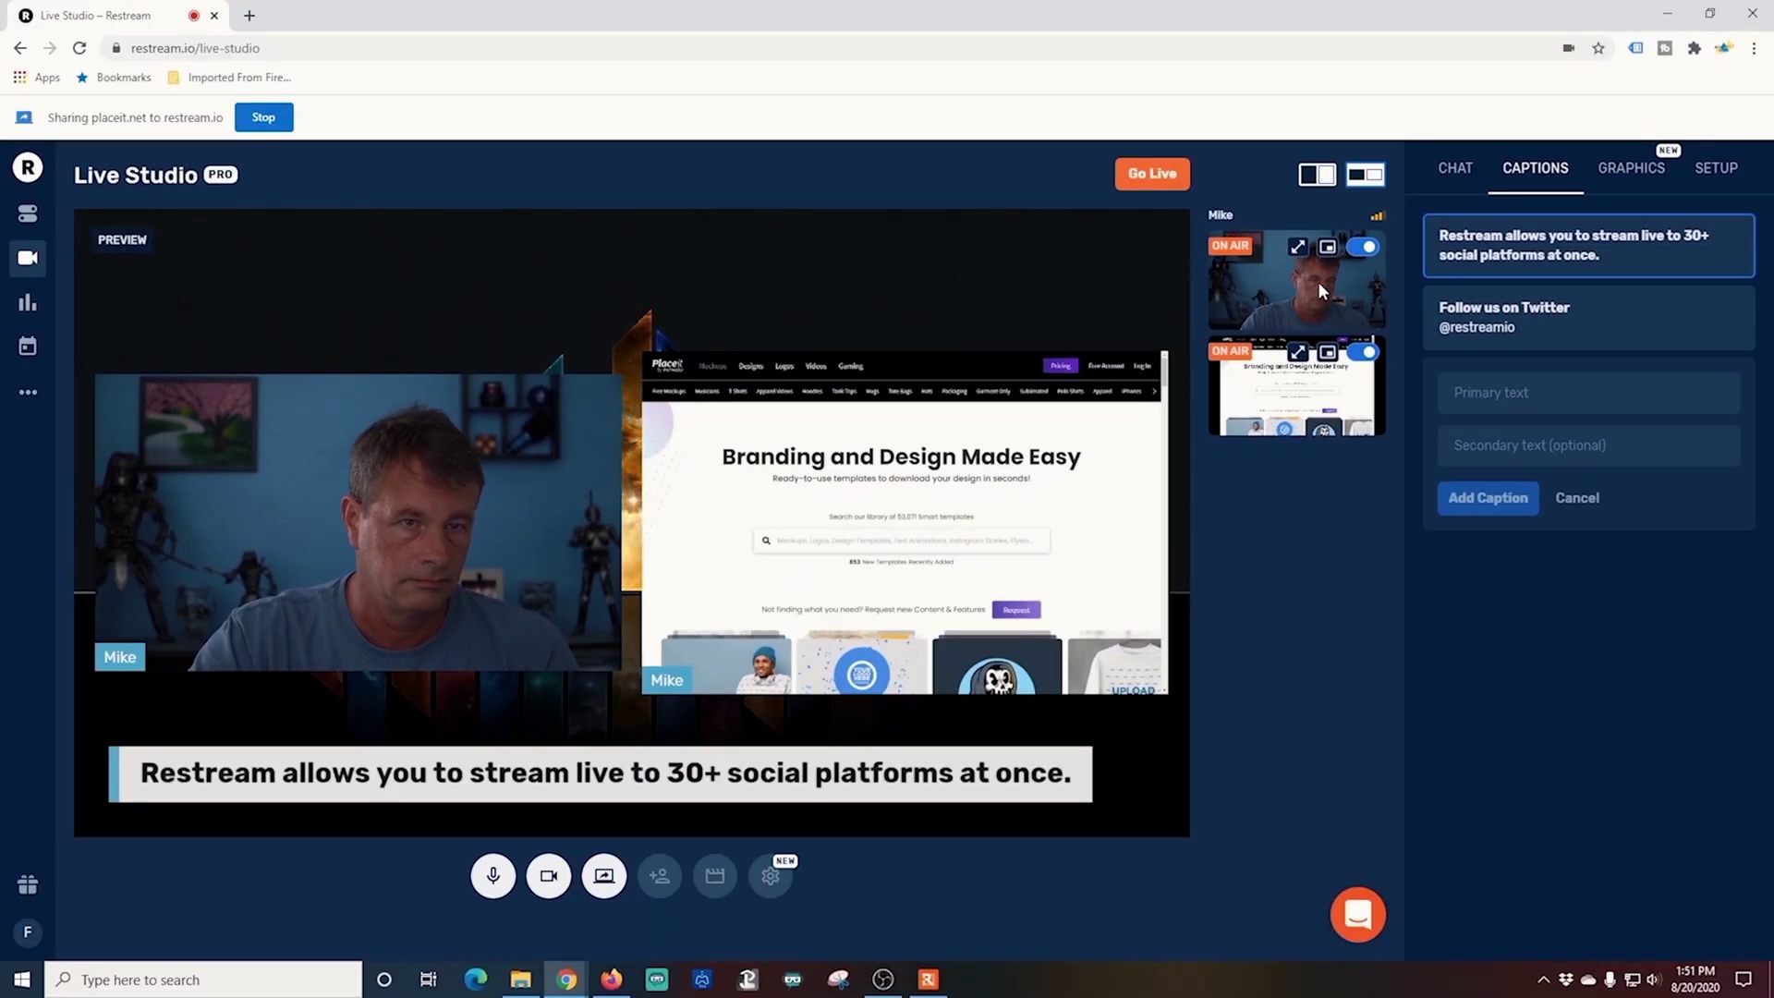
click(1298, 249)
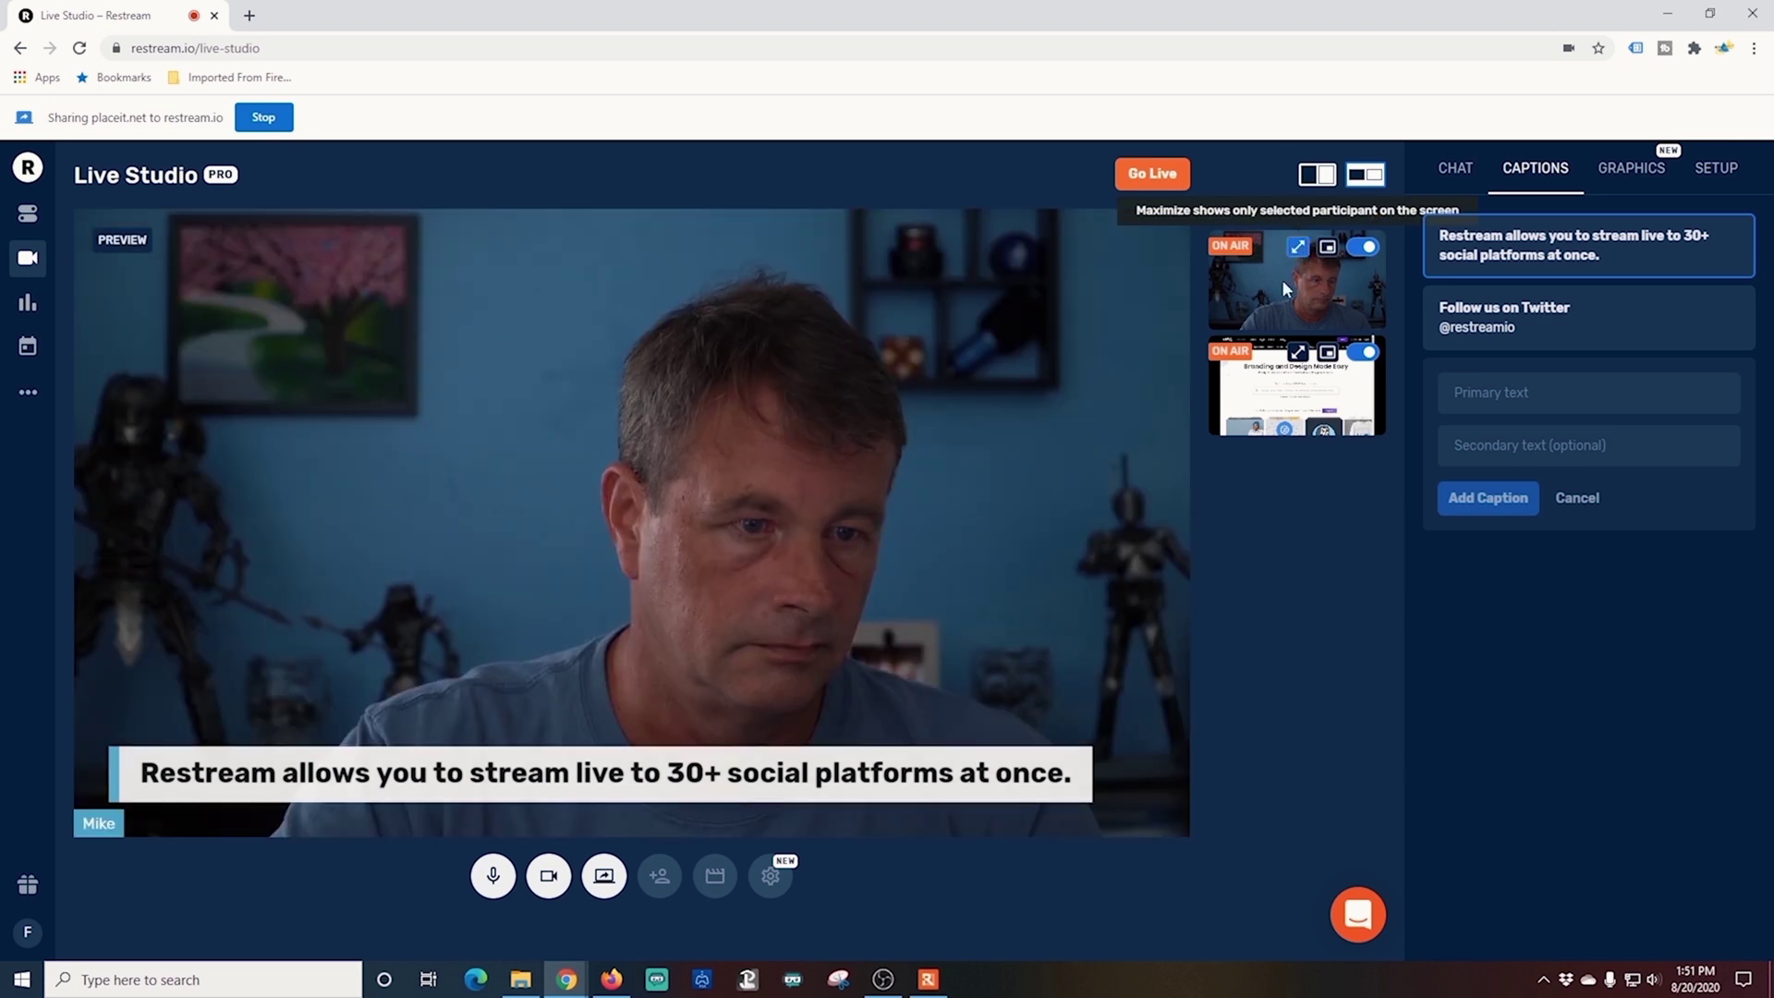
Add a caption with primary text "Easy Lower Thirds!" and secondary text "Like this one :-)", and show it on the stream before hiding it
click(1535, 392)
text(Easy Lower Thirds!)
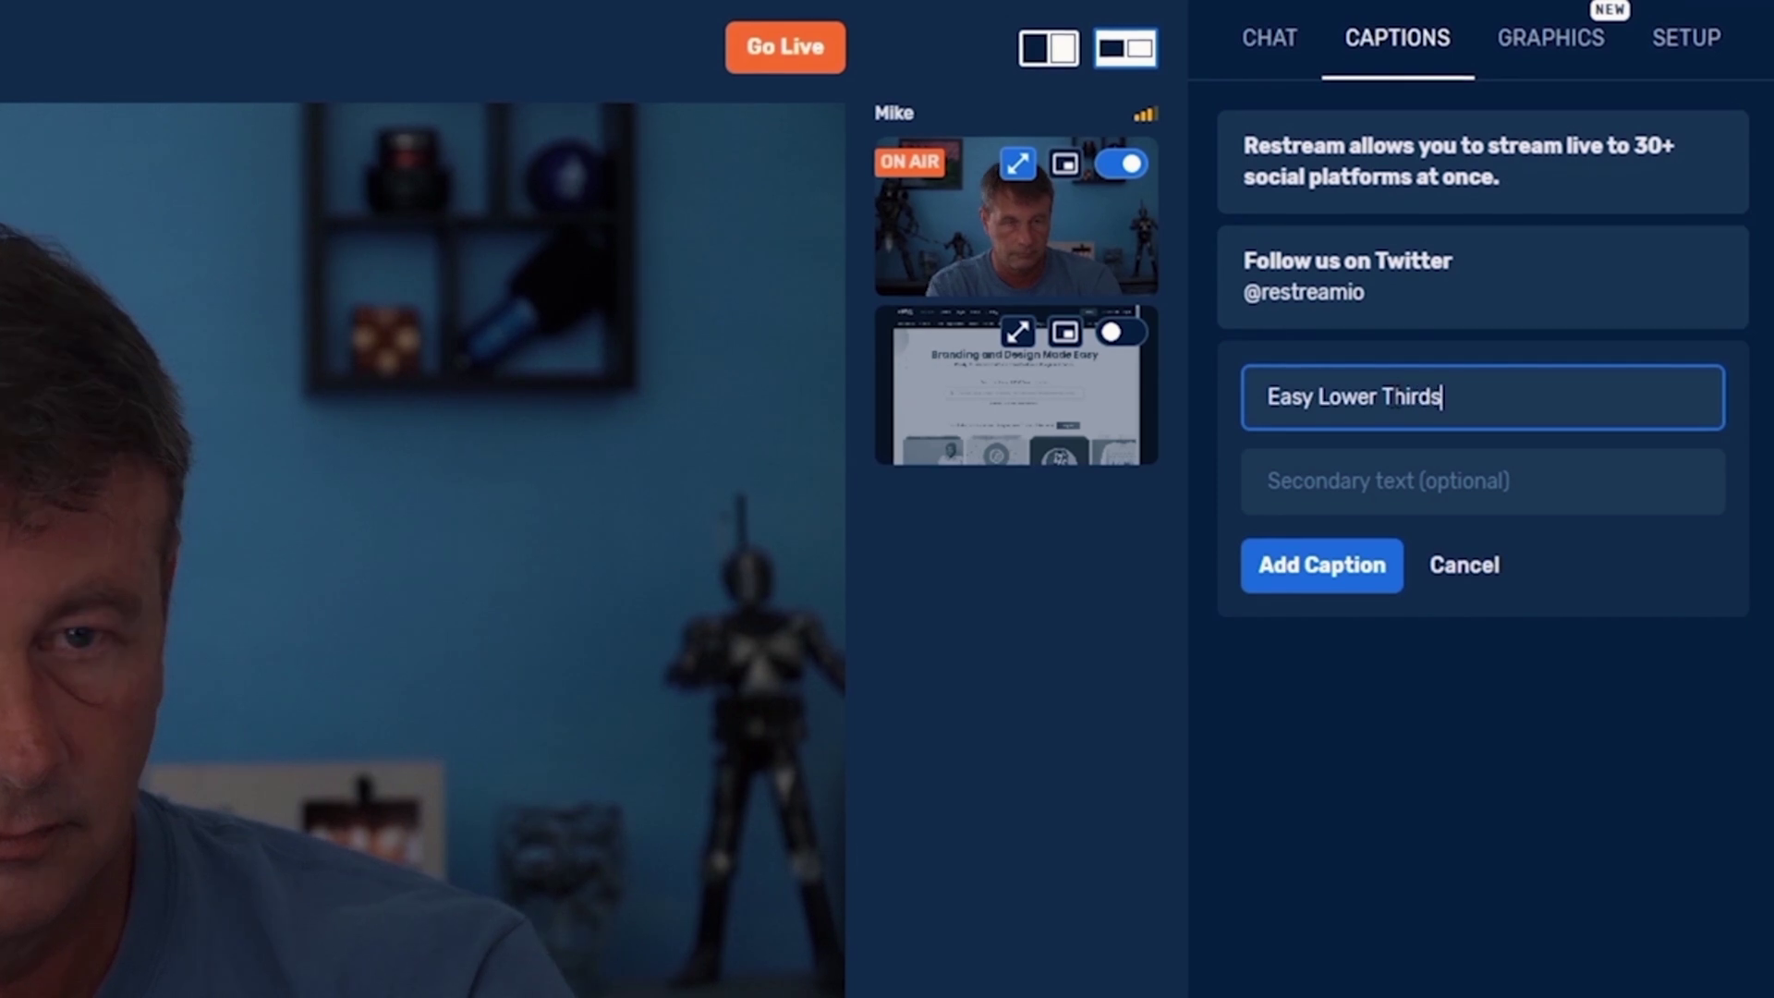
key(Tab)
text(Like this on)
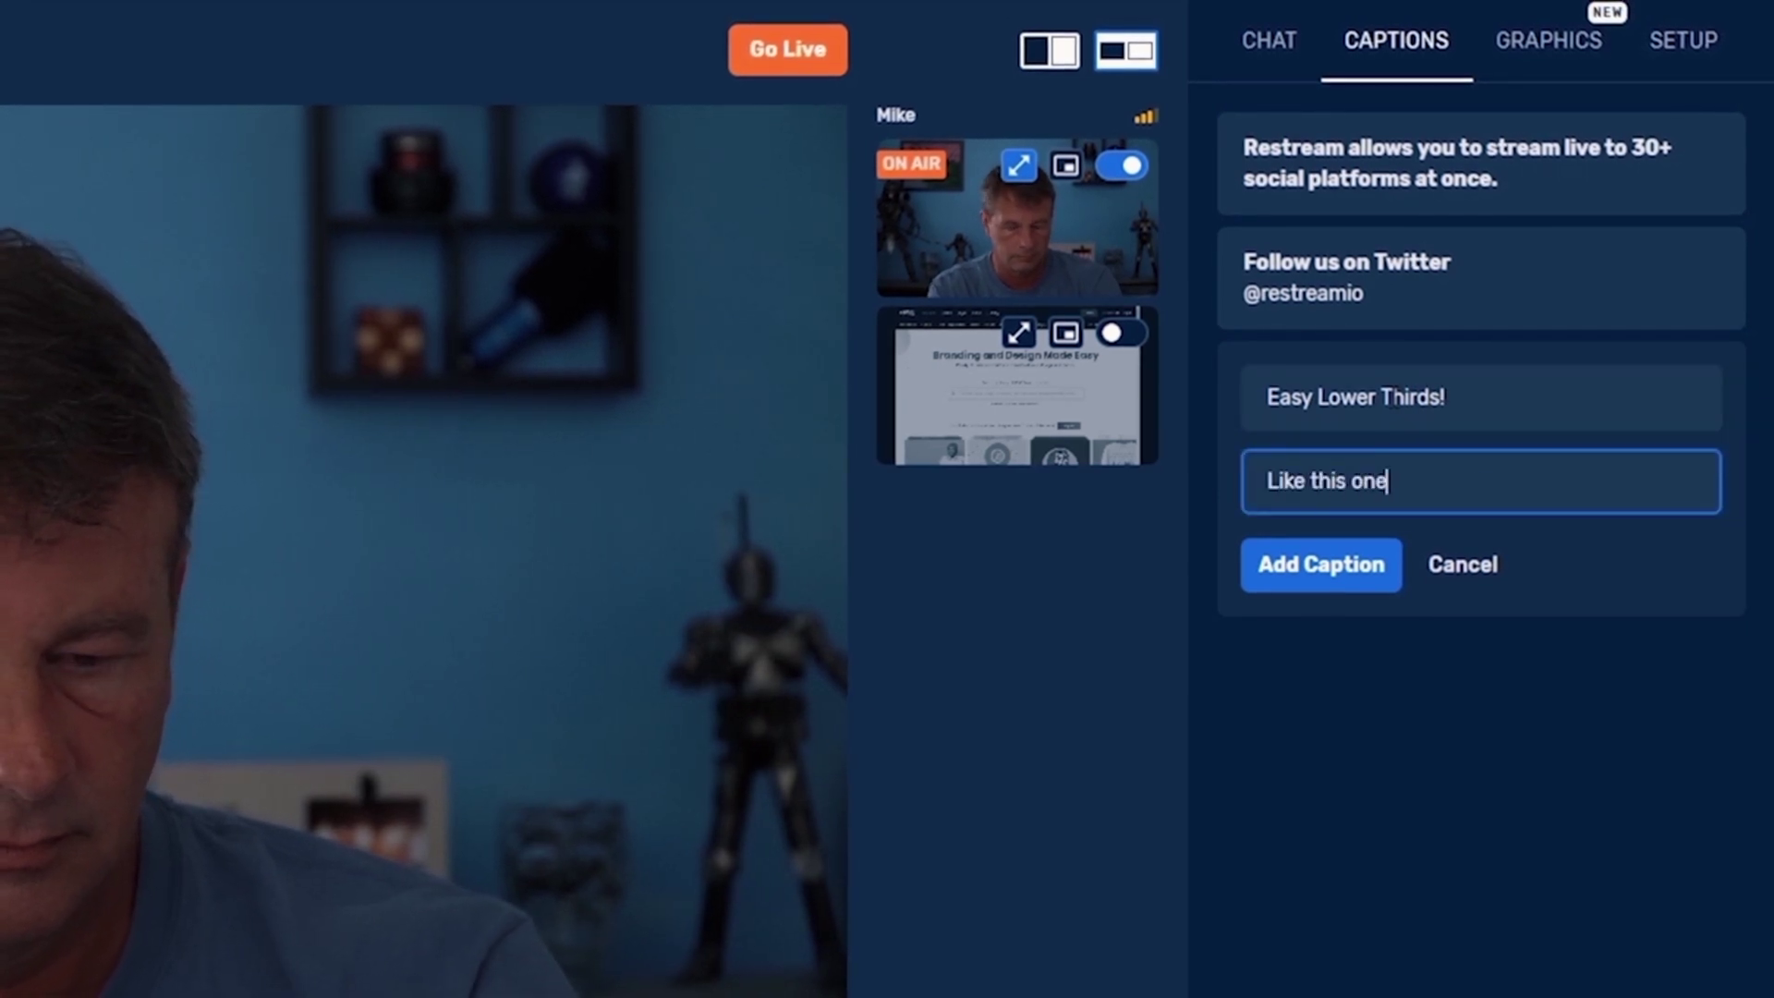
text(e :-))
click(1341, 565)
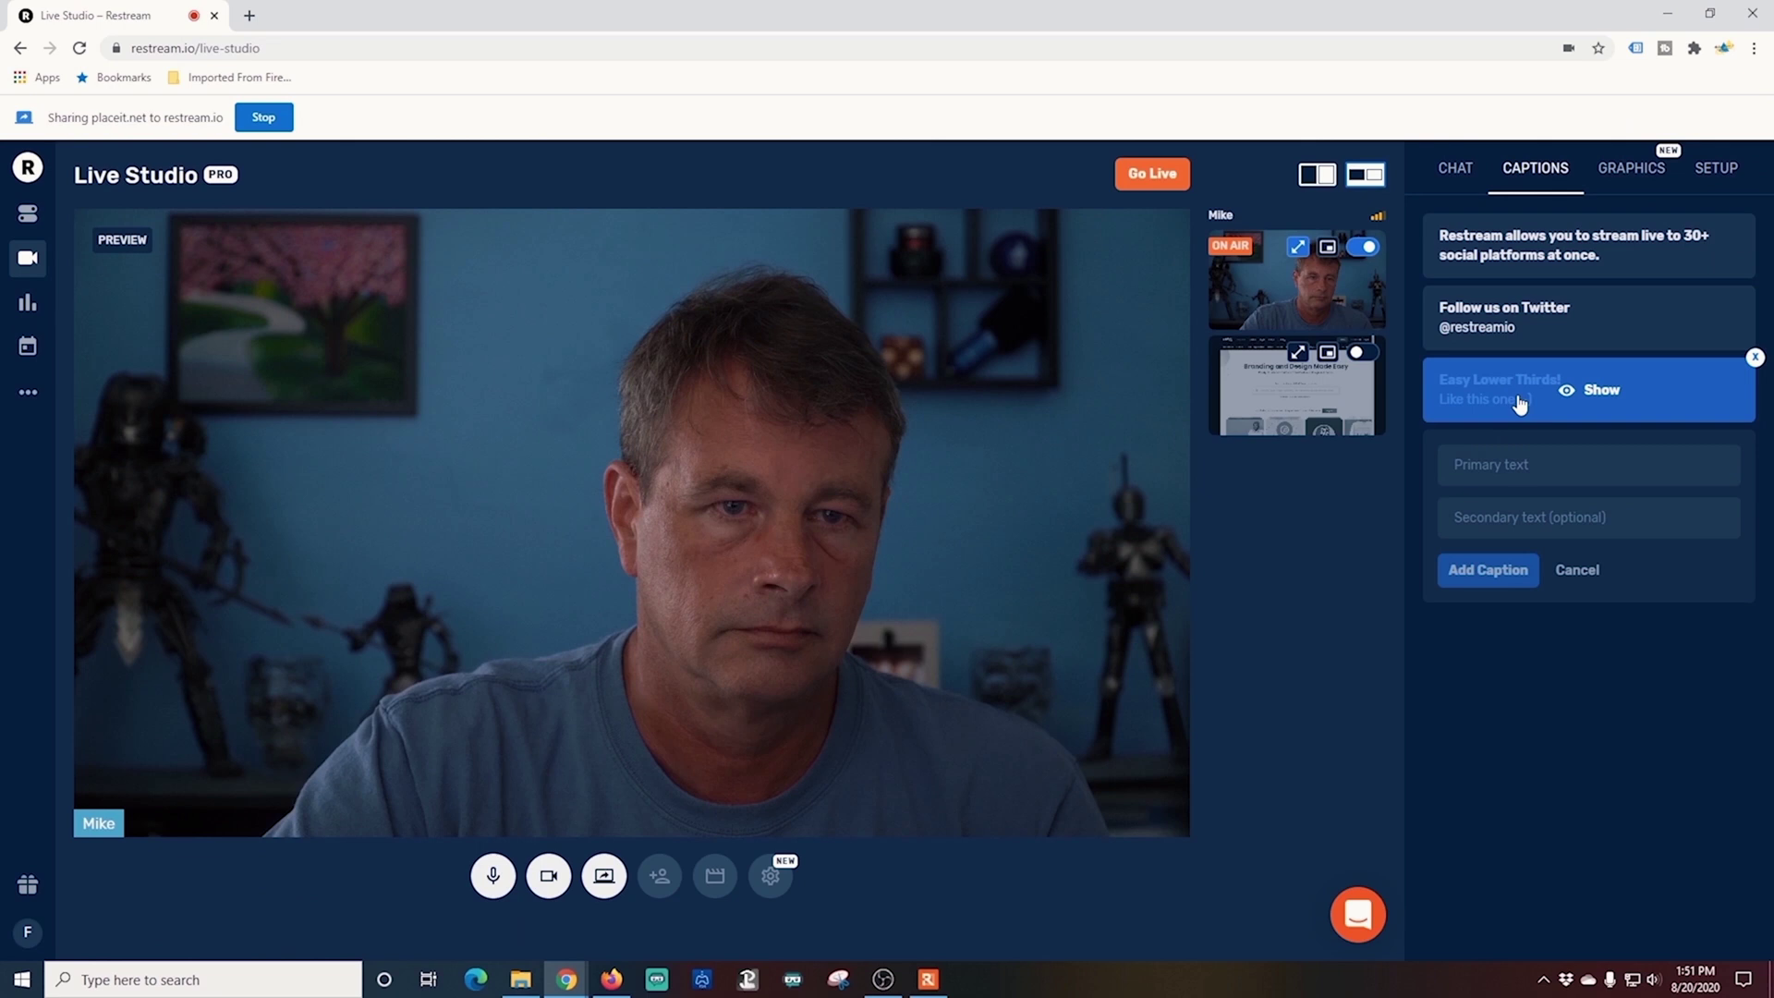
click(1525, 399)
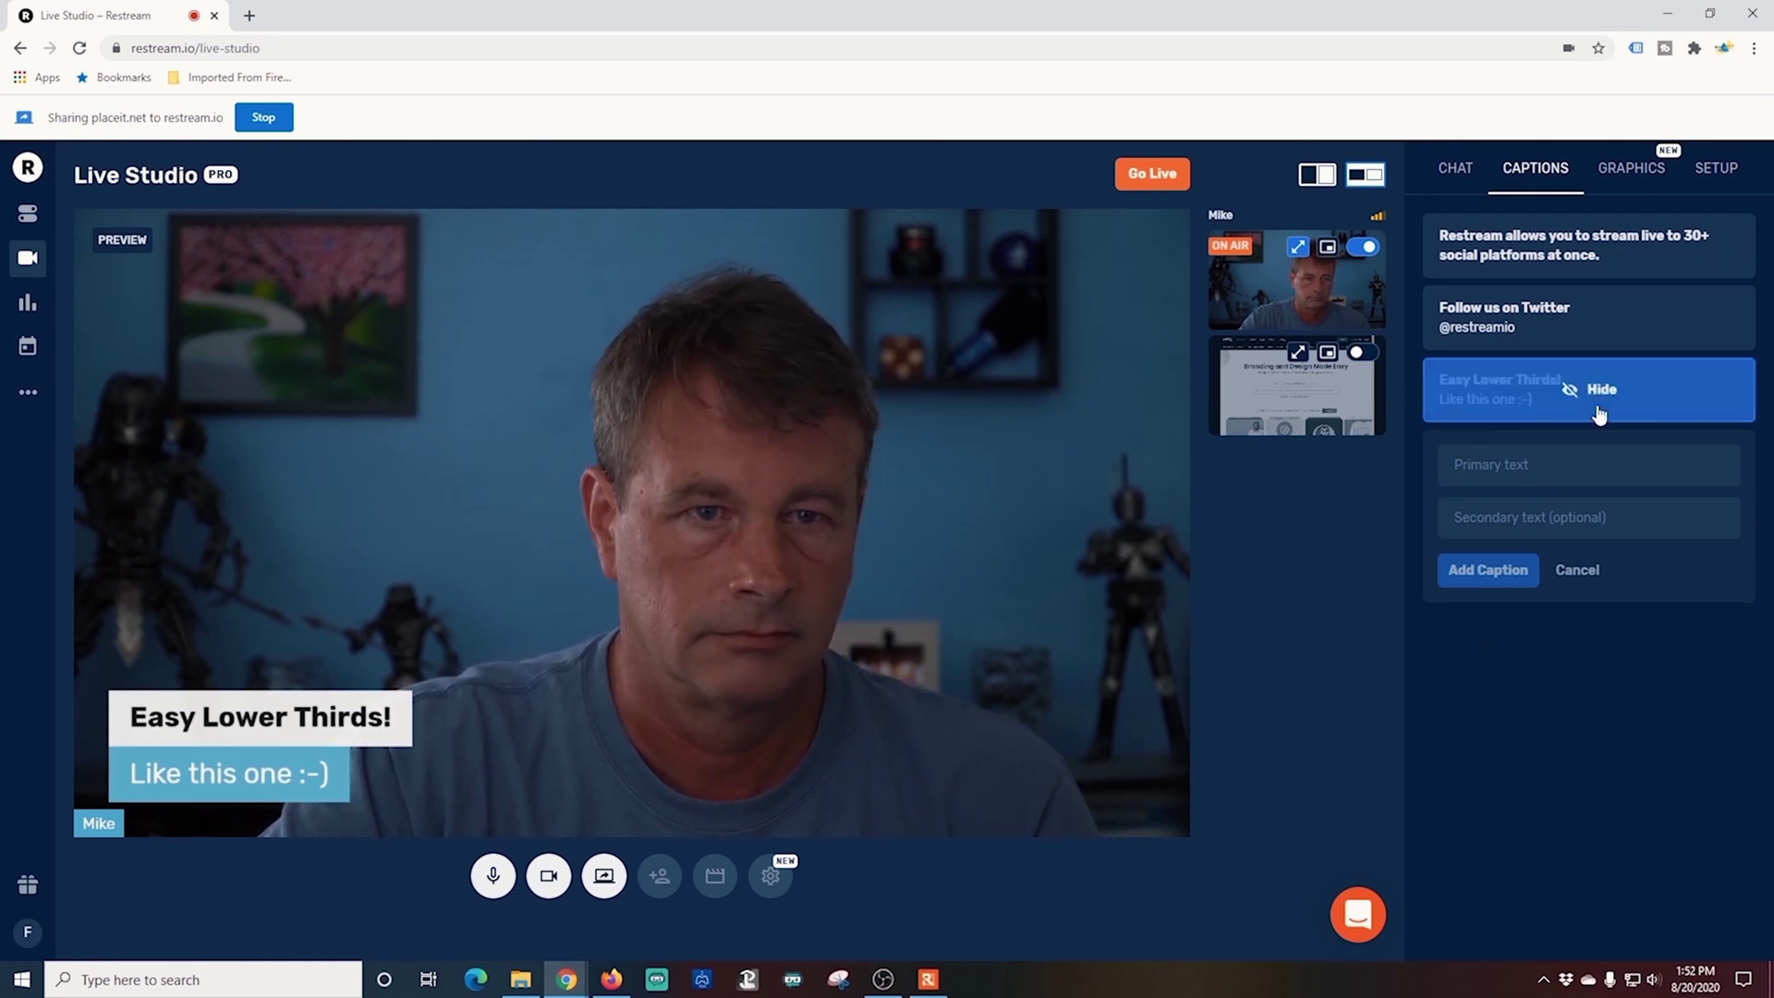
click(1600, 416)
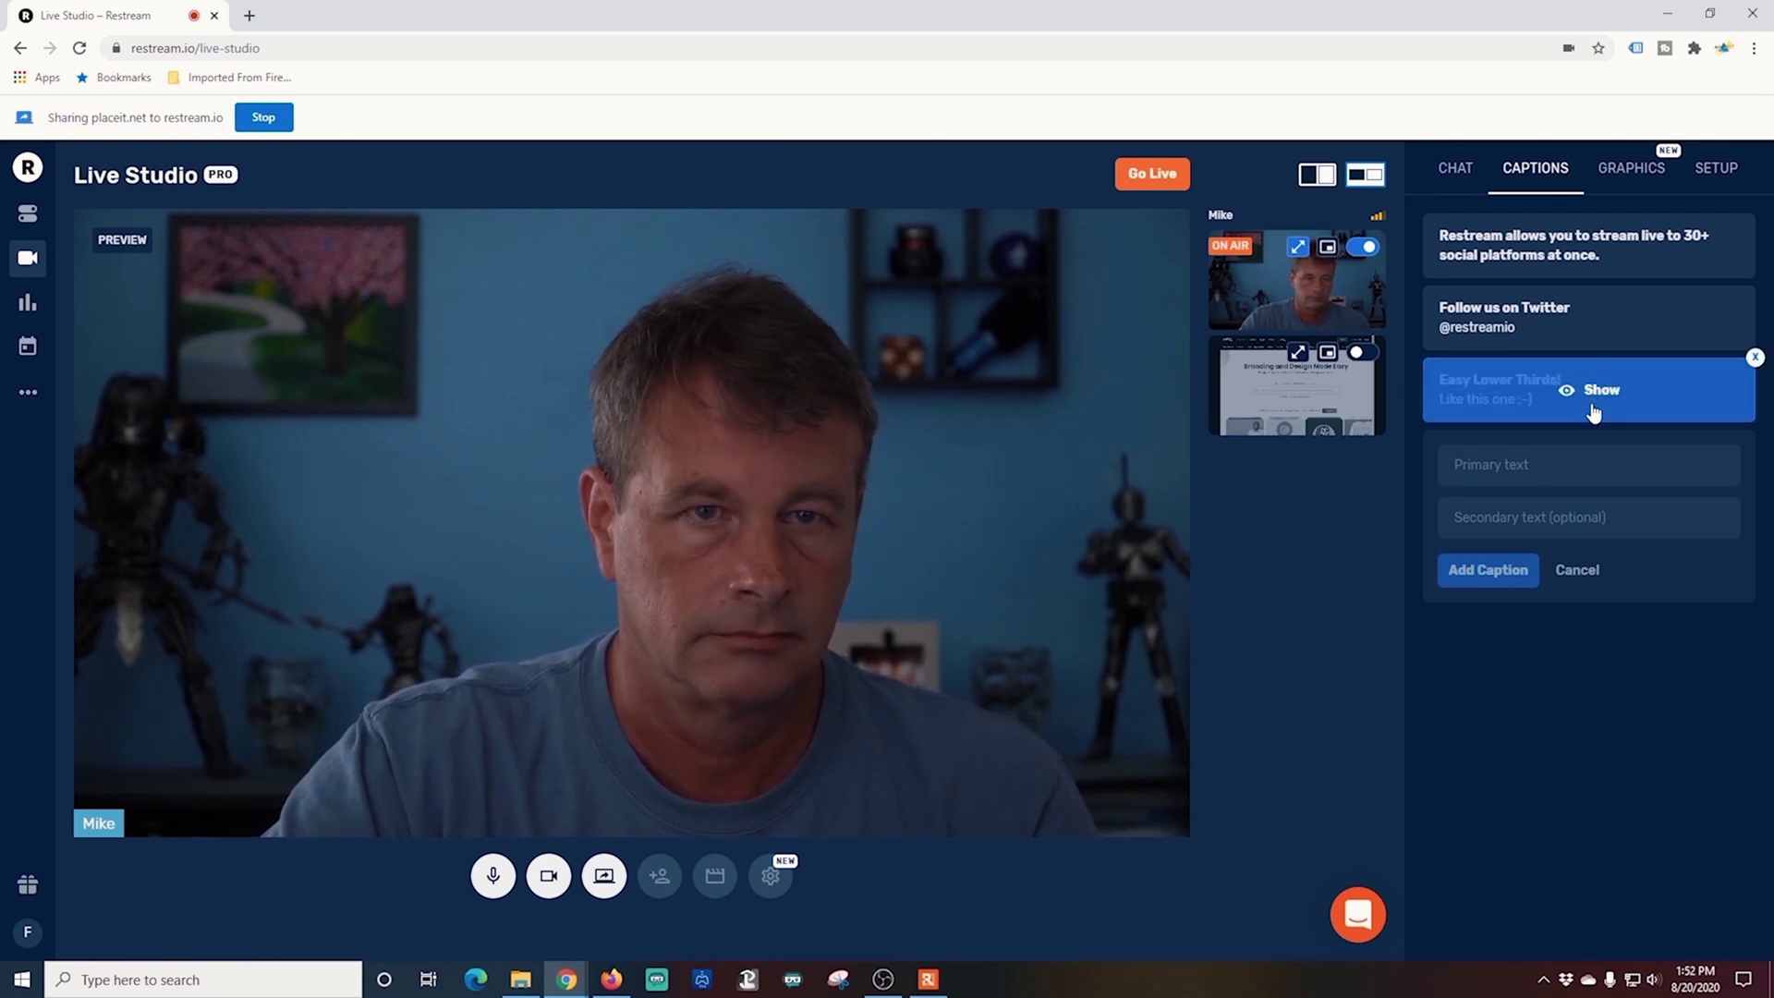
Try the Restream logo and the triangle logo on the stream, and switch the Restream overlay on and off
click(1634, 169)
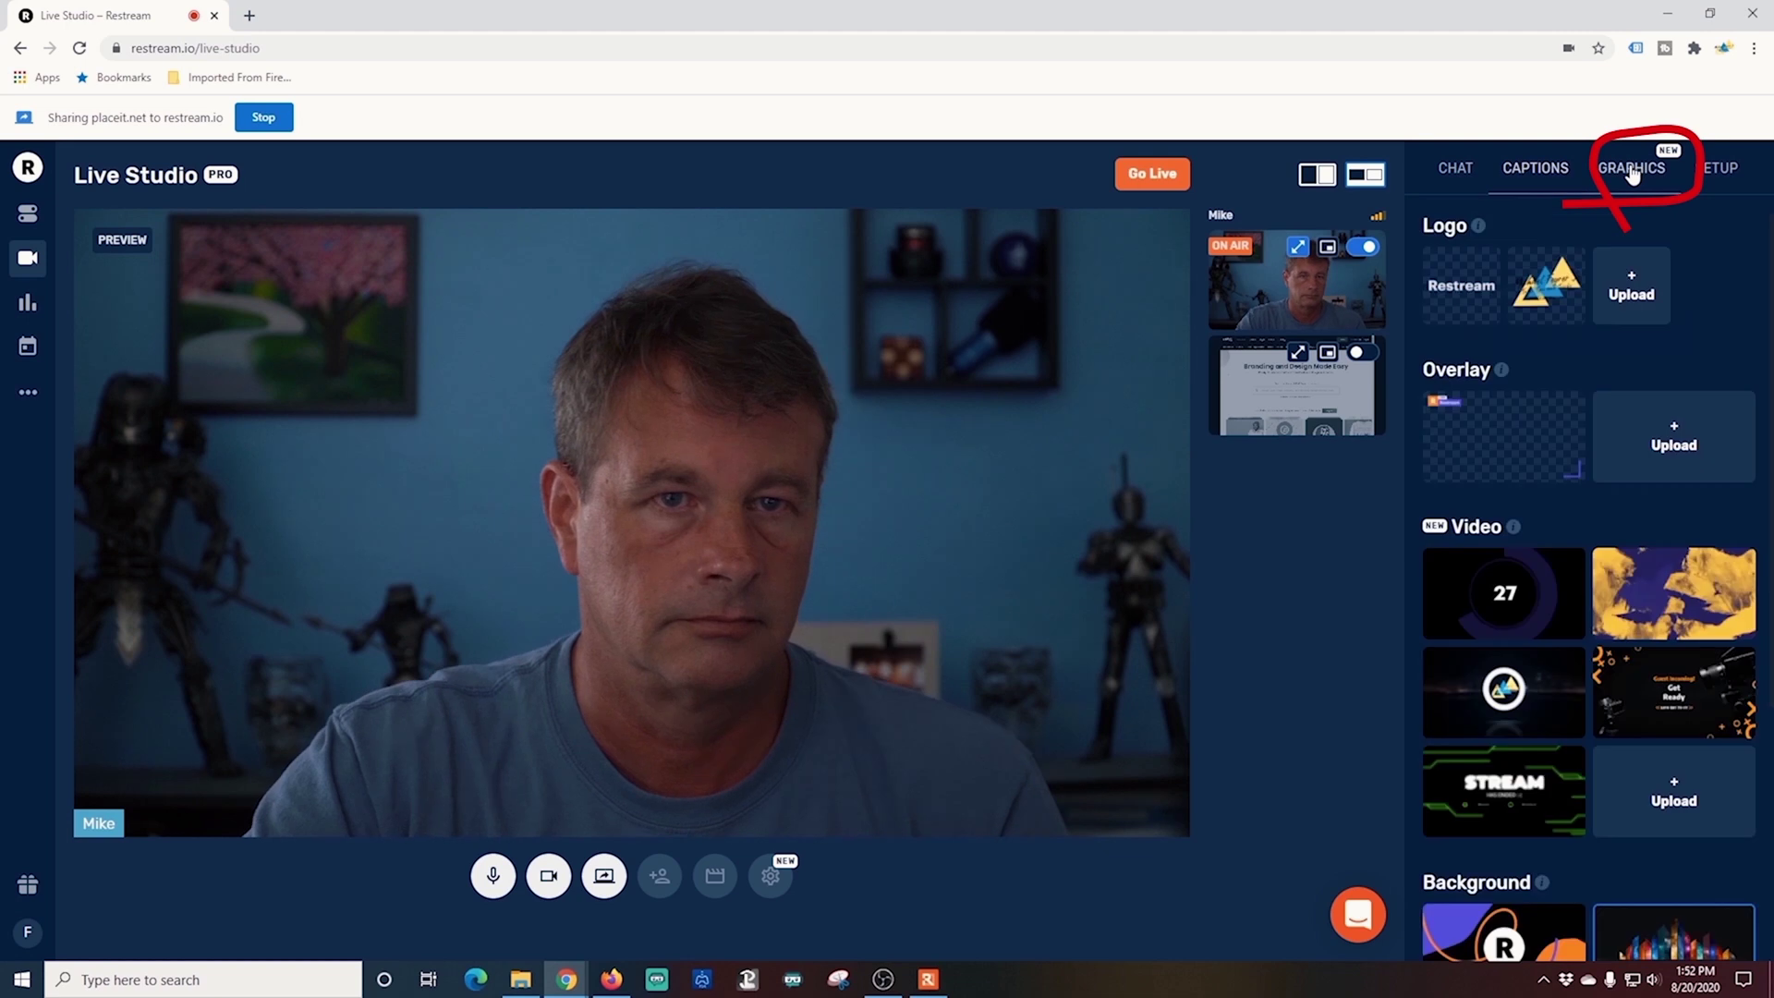
click(1471, 273)
click(1515, 288)
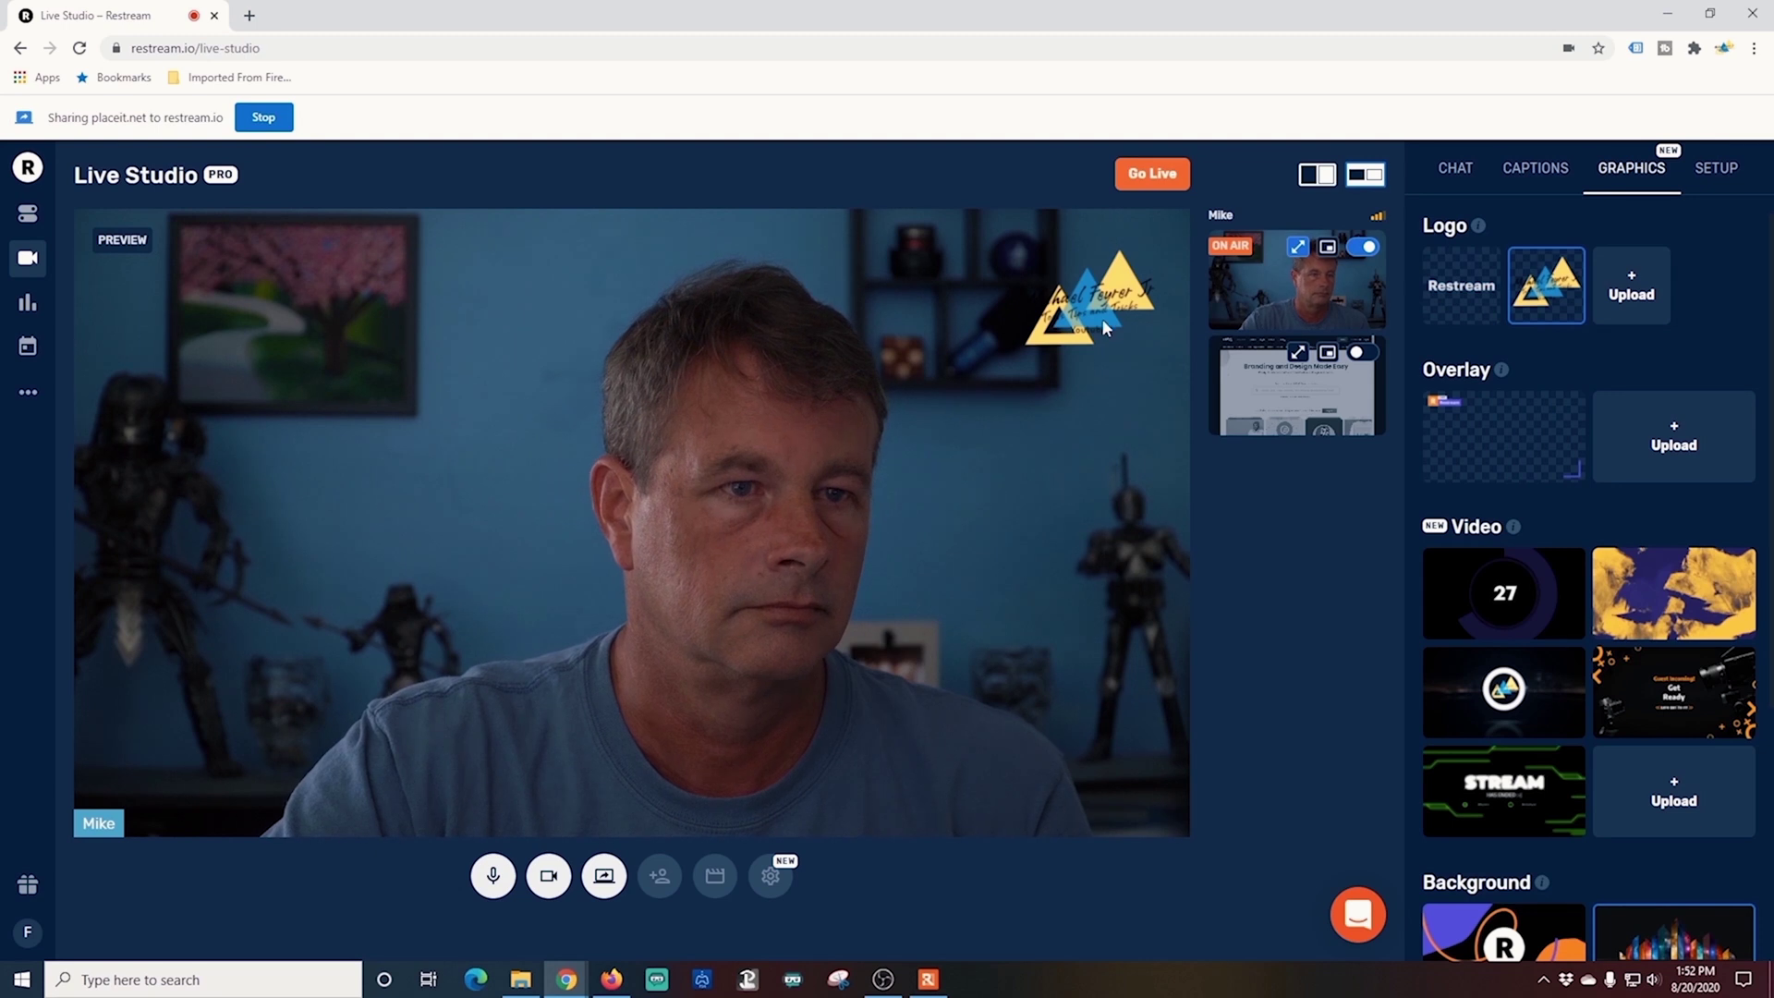
click(1545, 286)
click(1504, 433)
click(1504, 433)
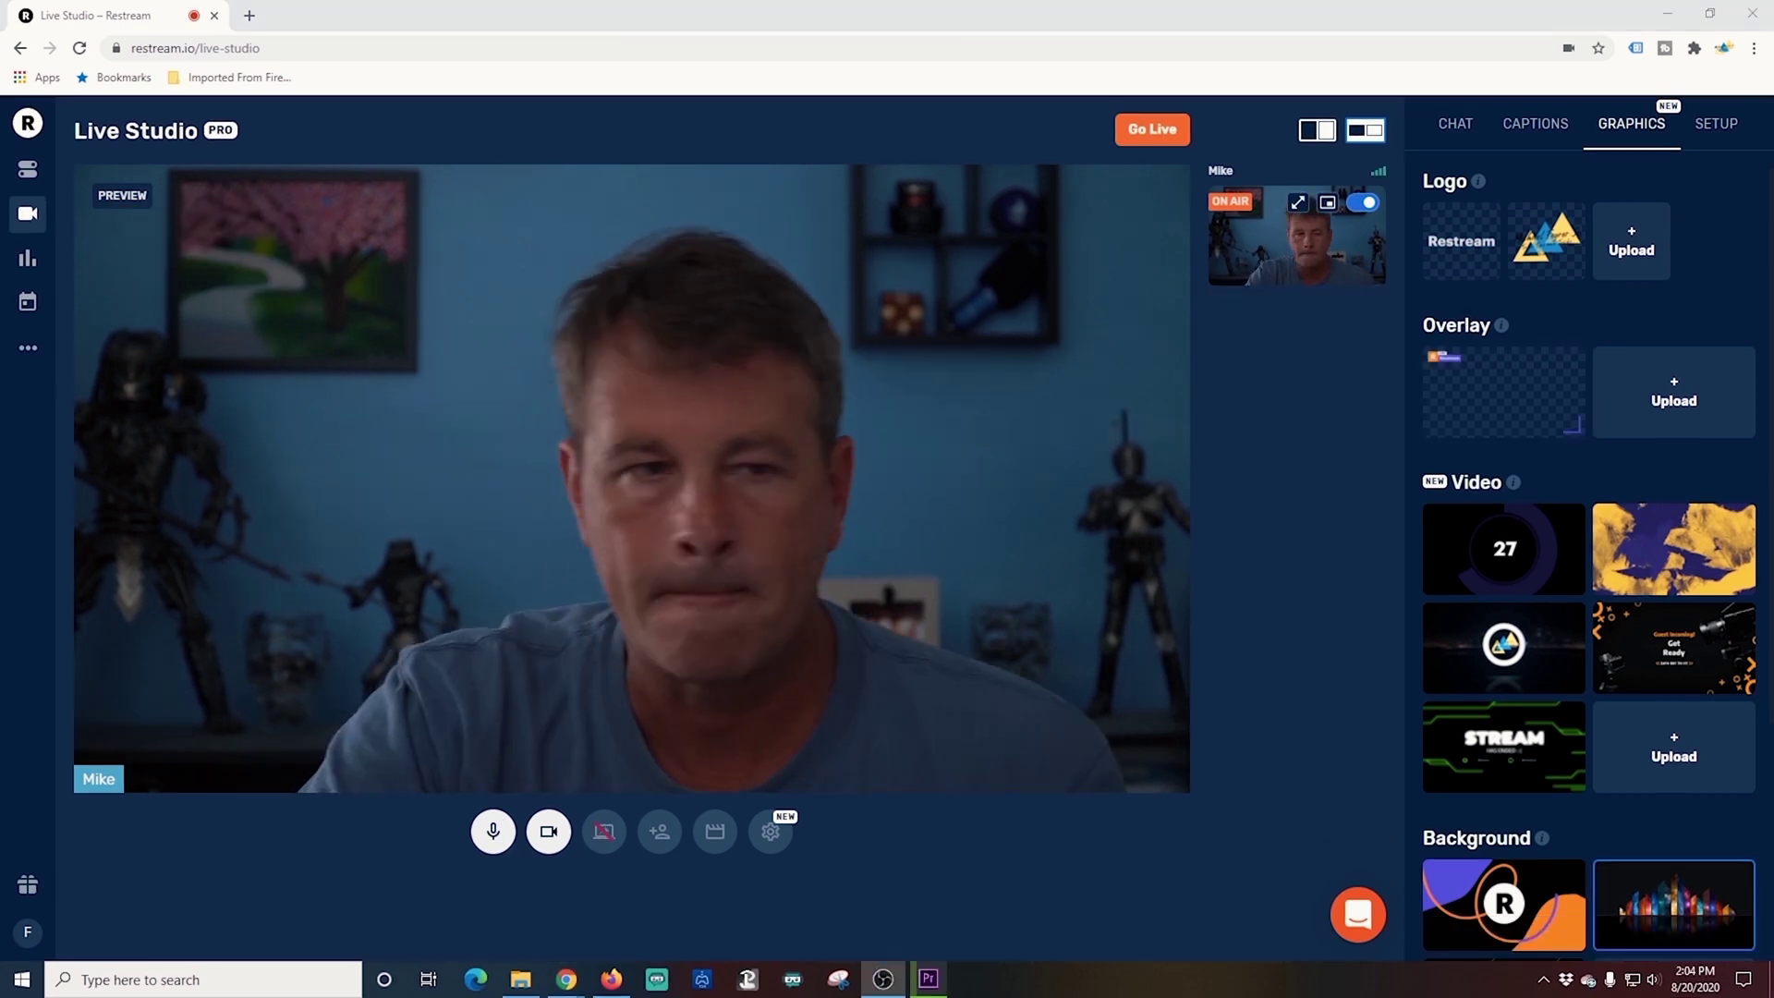
Put the custom triangle logo on the stream, and toggle the Restream Live overlay on and off over the camera feed
click(1441, 250)
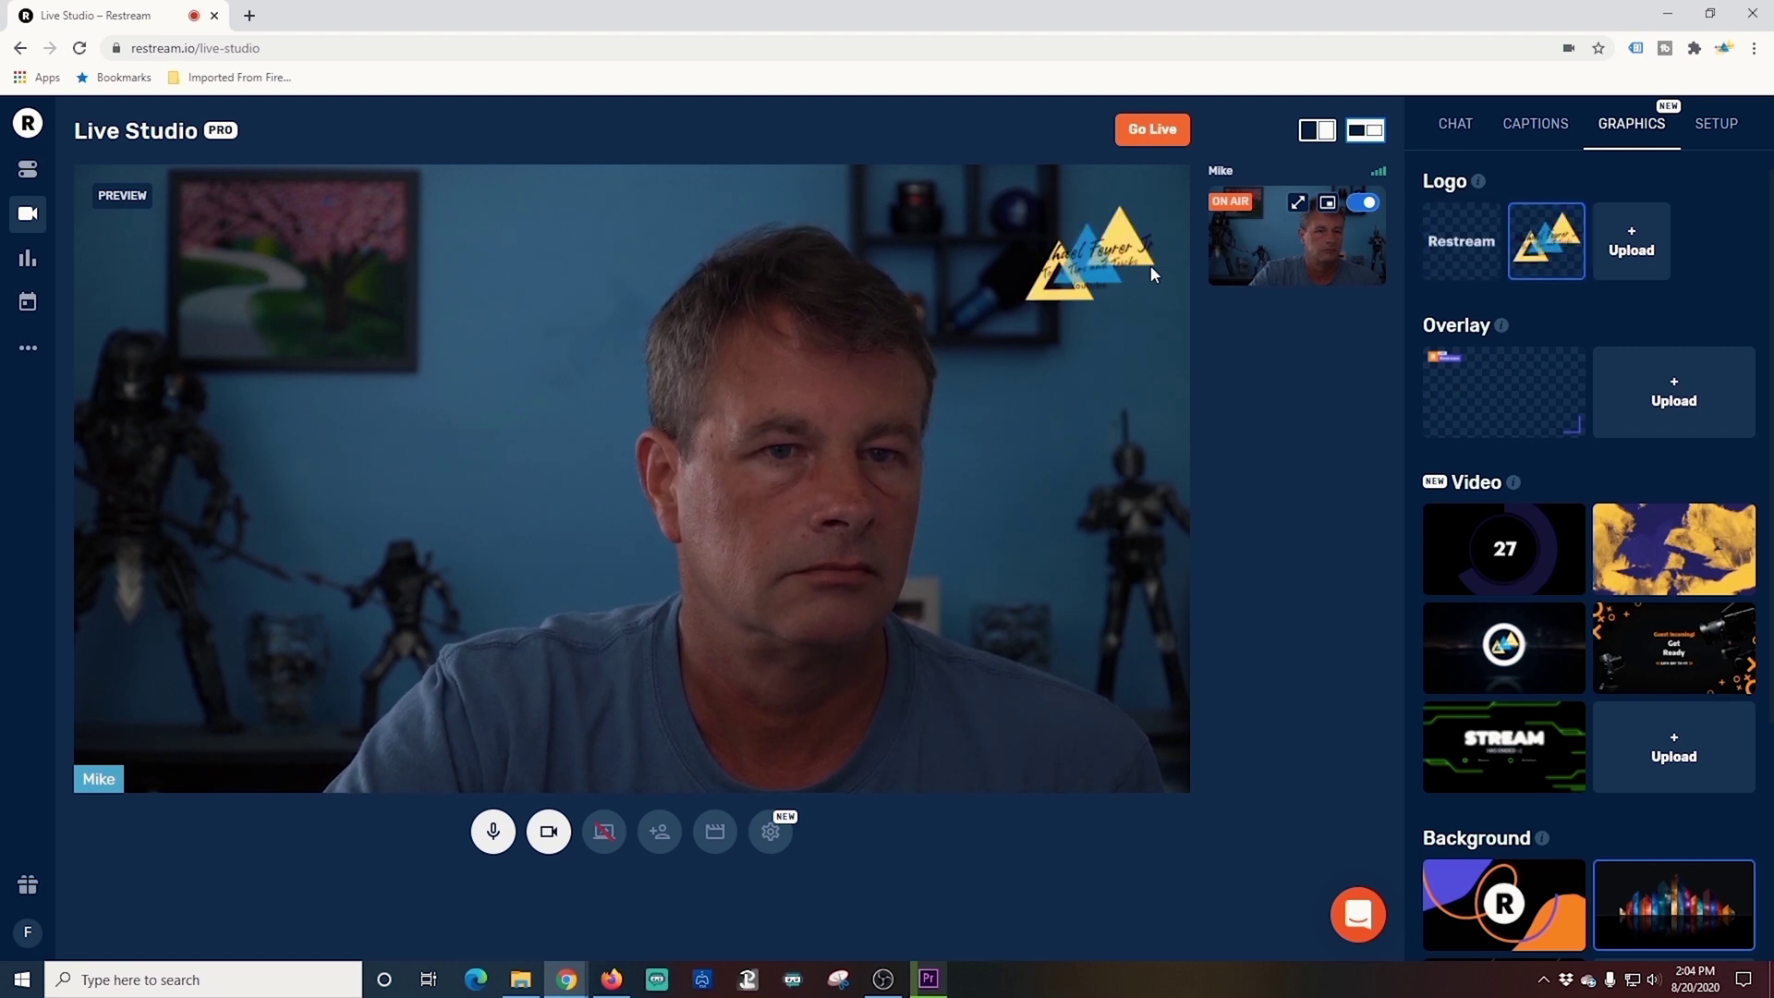
click(1506, 393)
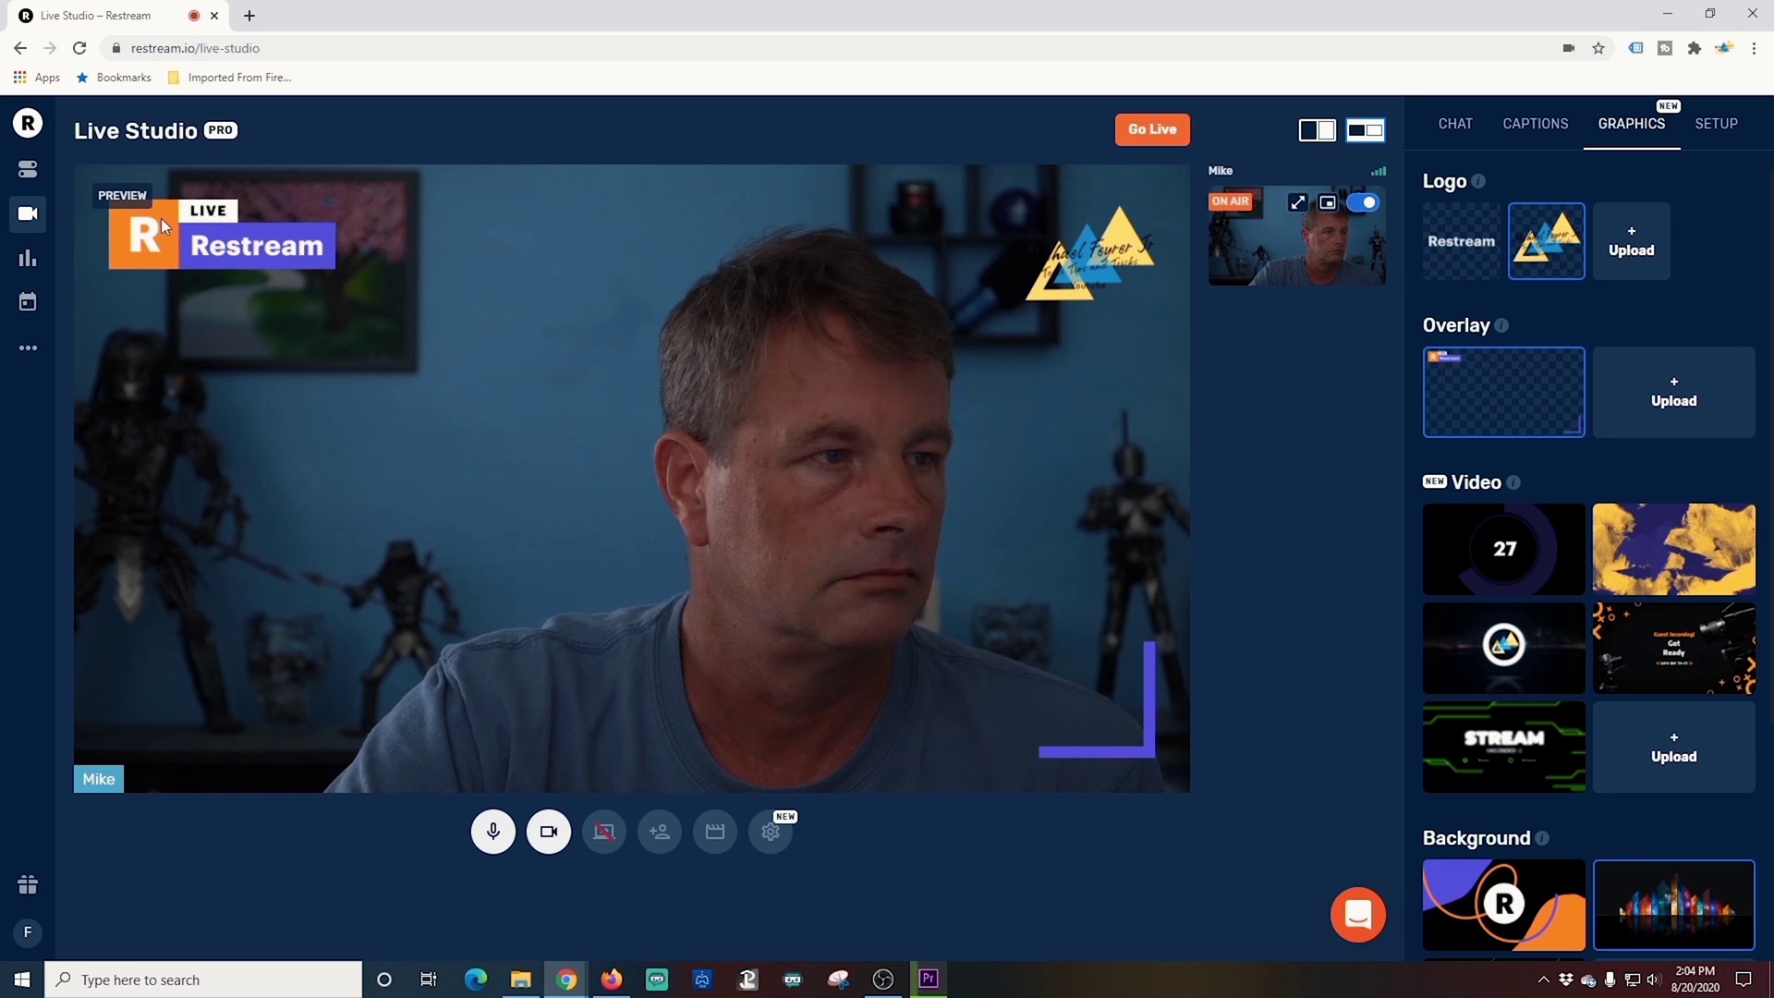
click(1502, 393)
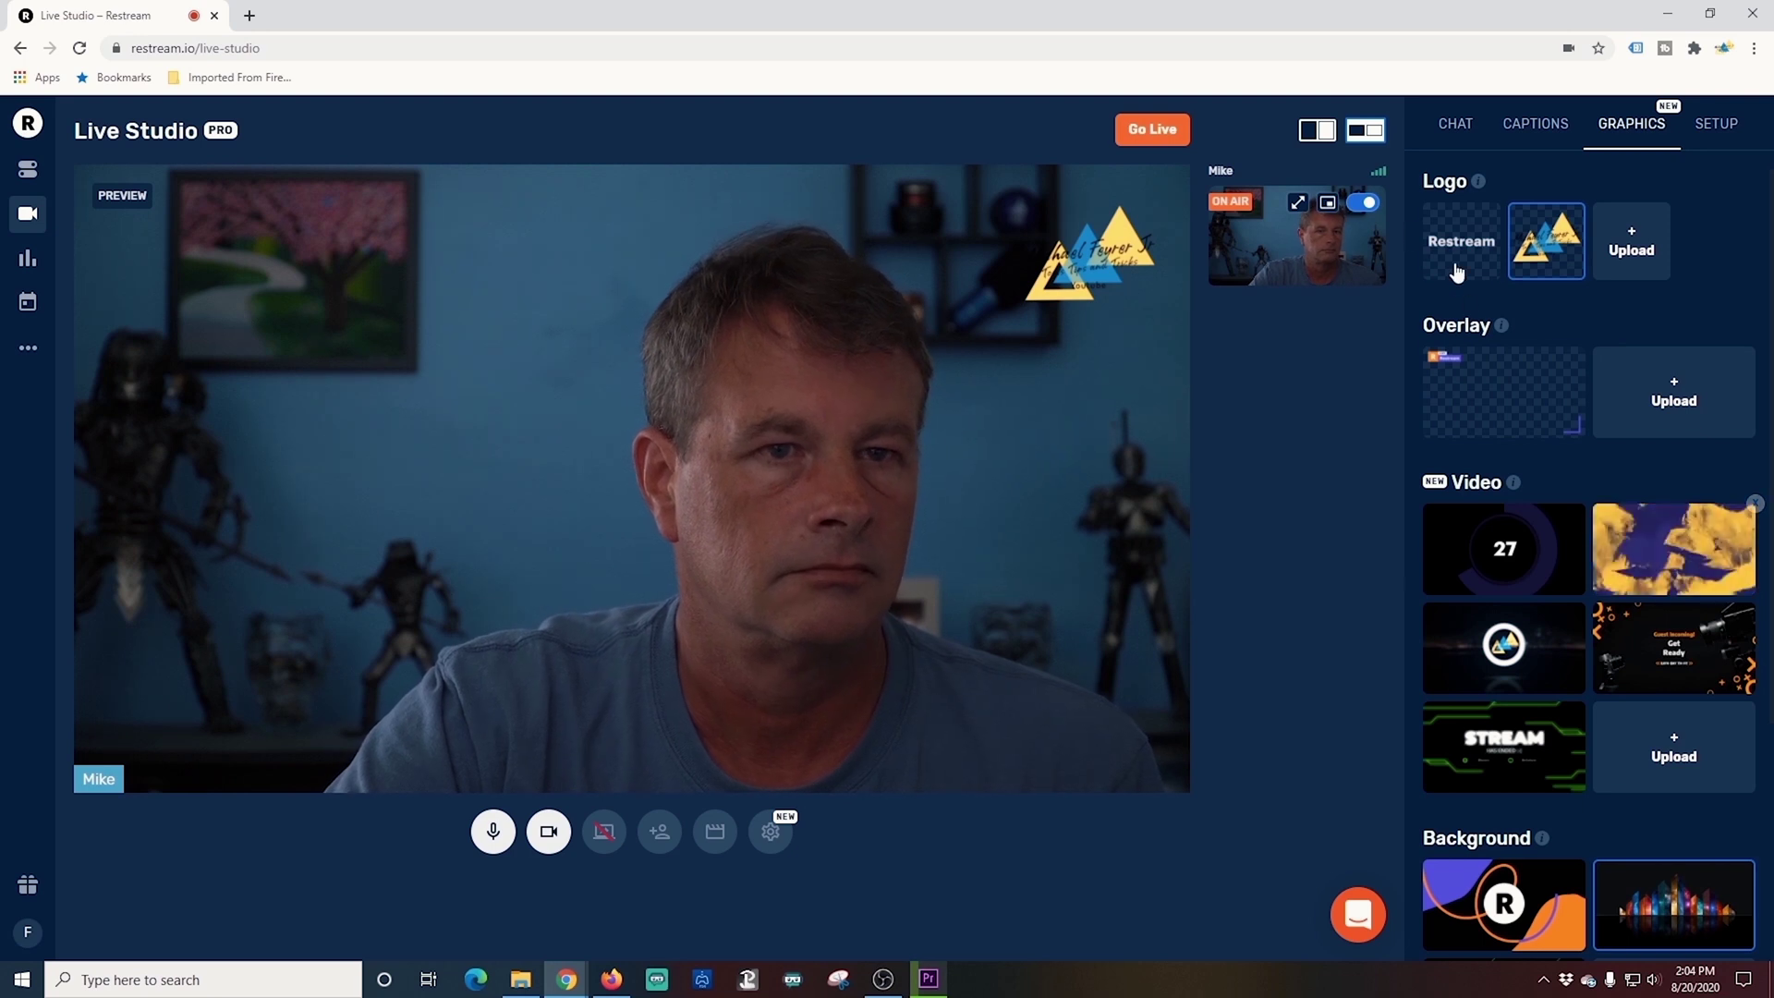
Take the camera off air, play the yellow-and-blue paint intro, countdown and logo-reveal videos, and put the camera back on air
click(1361, 205)
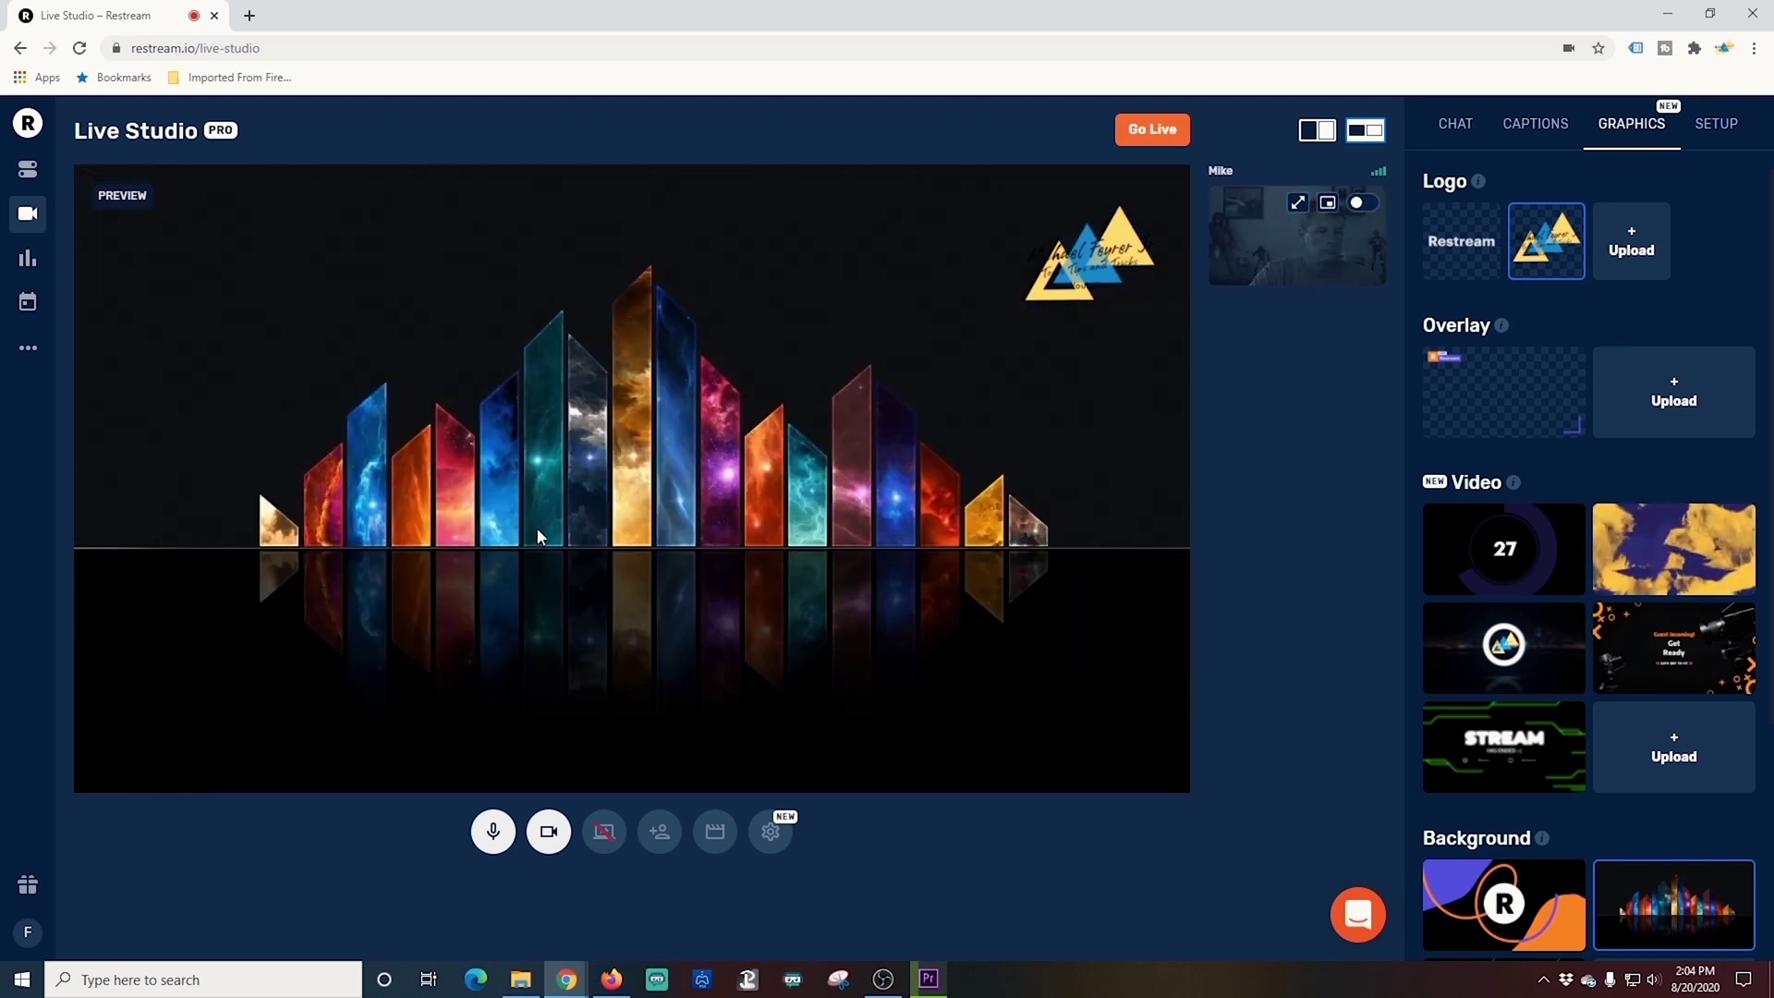
click(1673, 553)
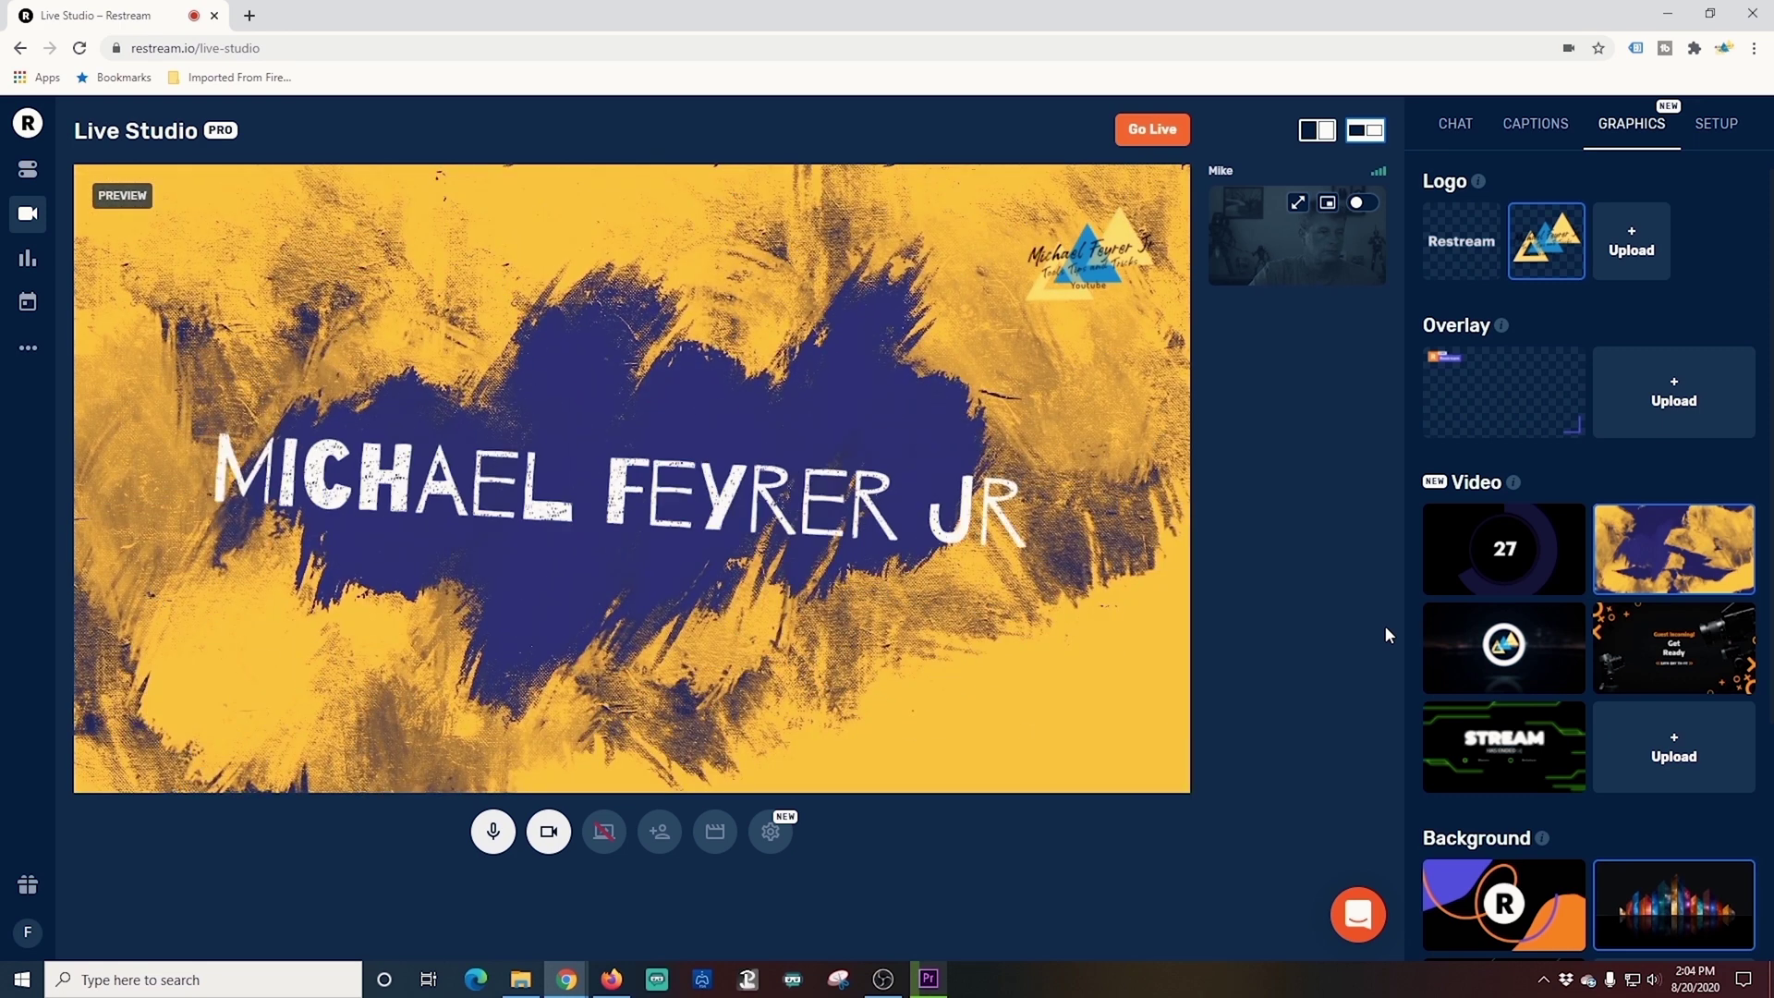
mouse_move(1509, 553)
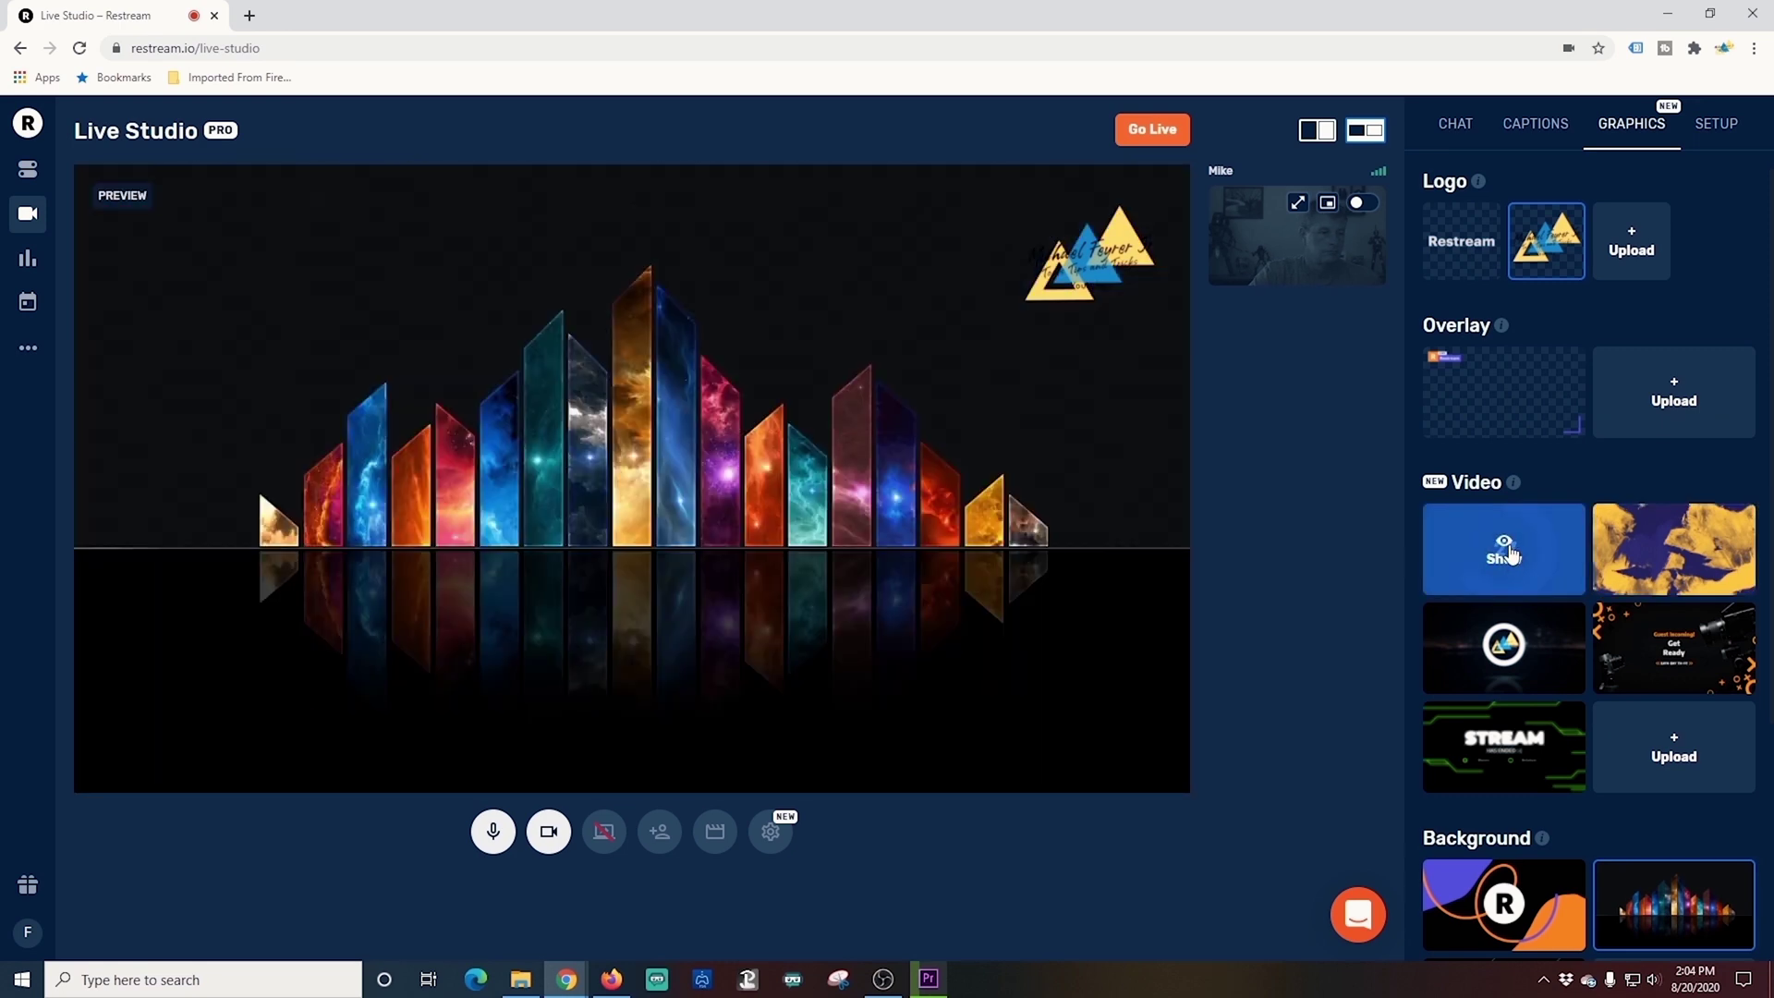
click(1509, 555)
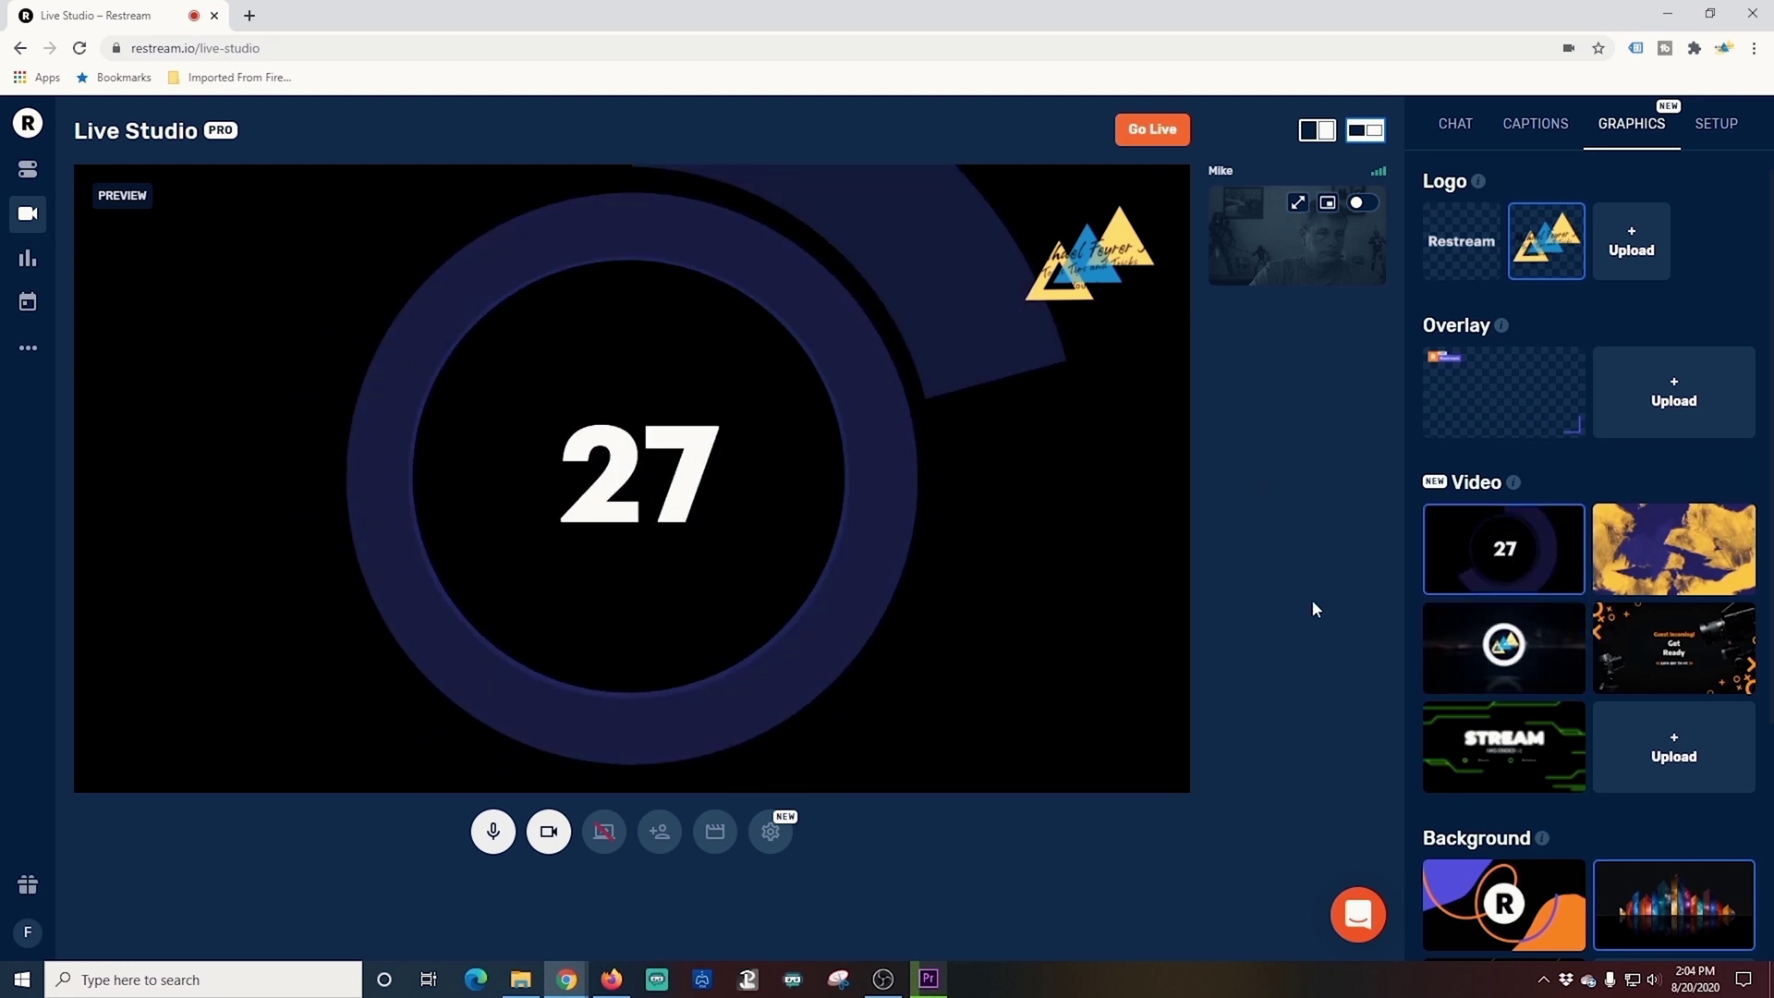
mouse_move(1505, 644)
click(1504, 645)
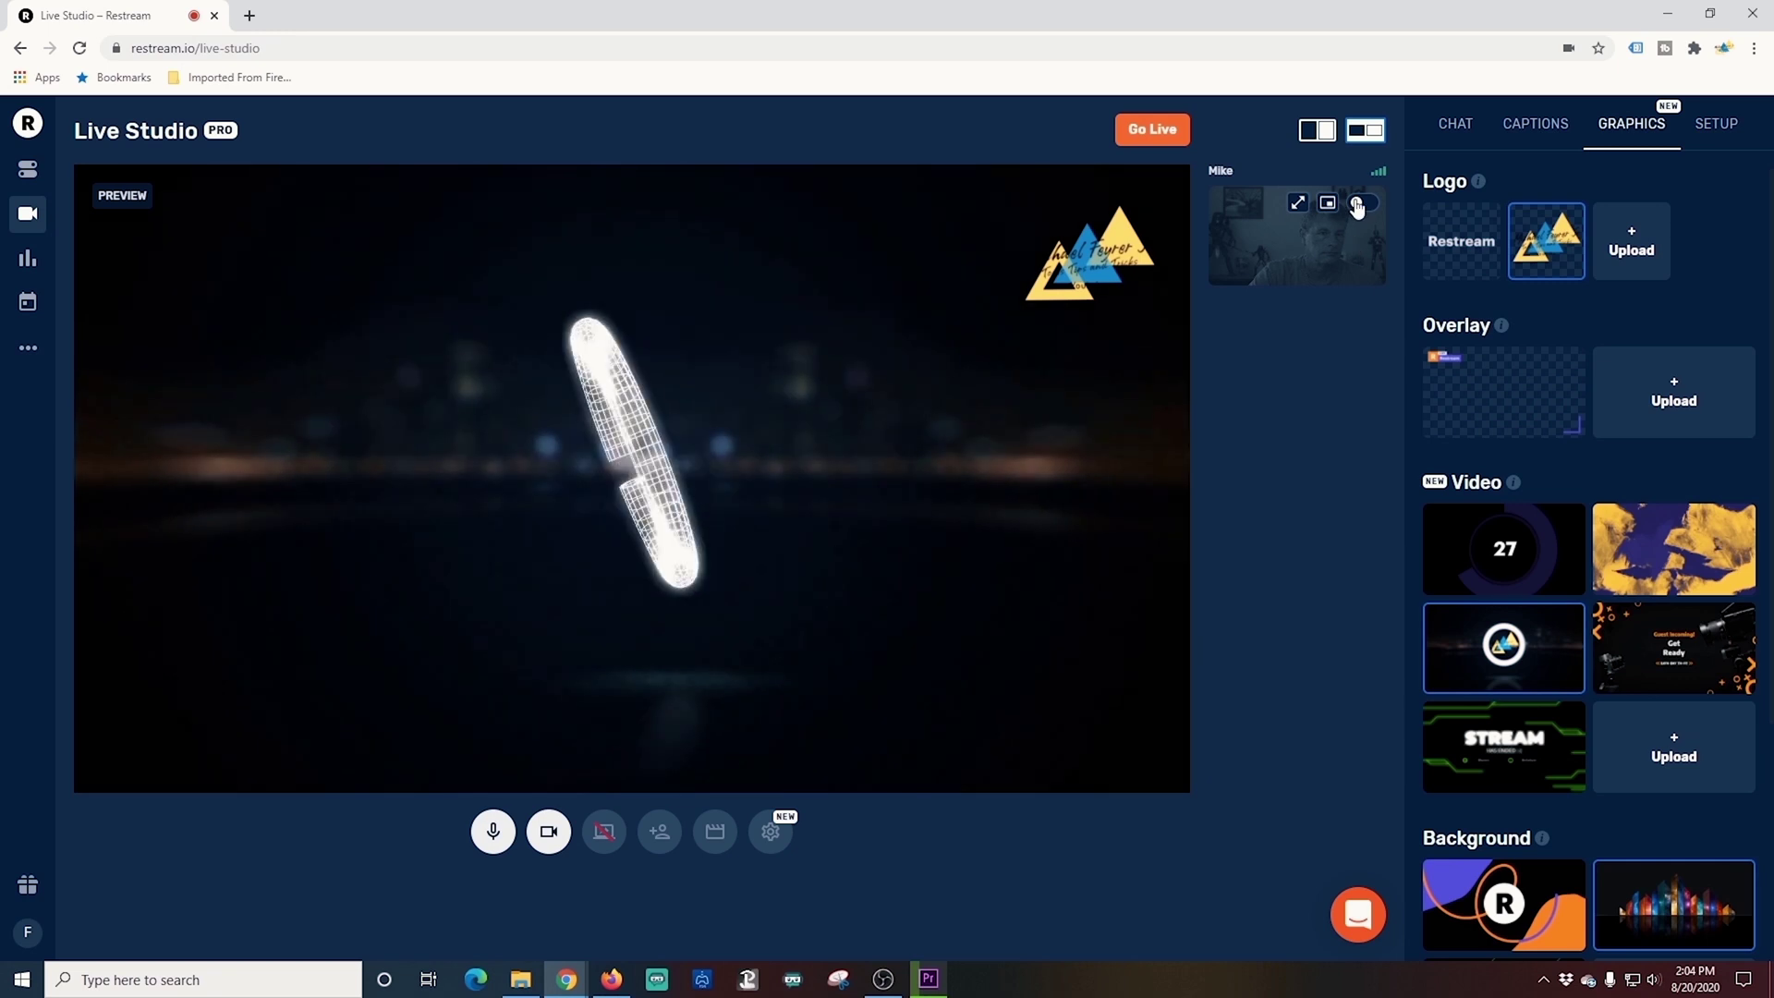
click(1357, 203)
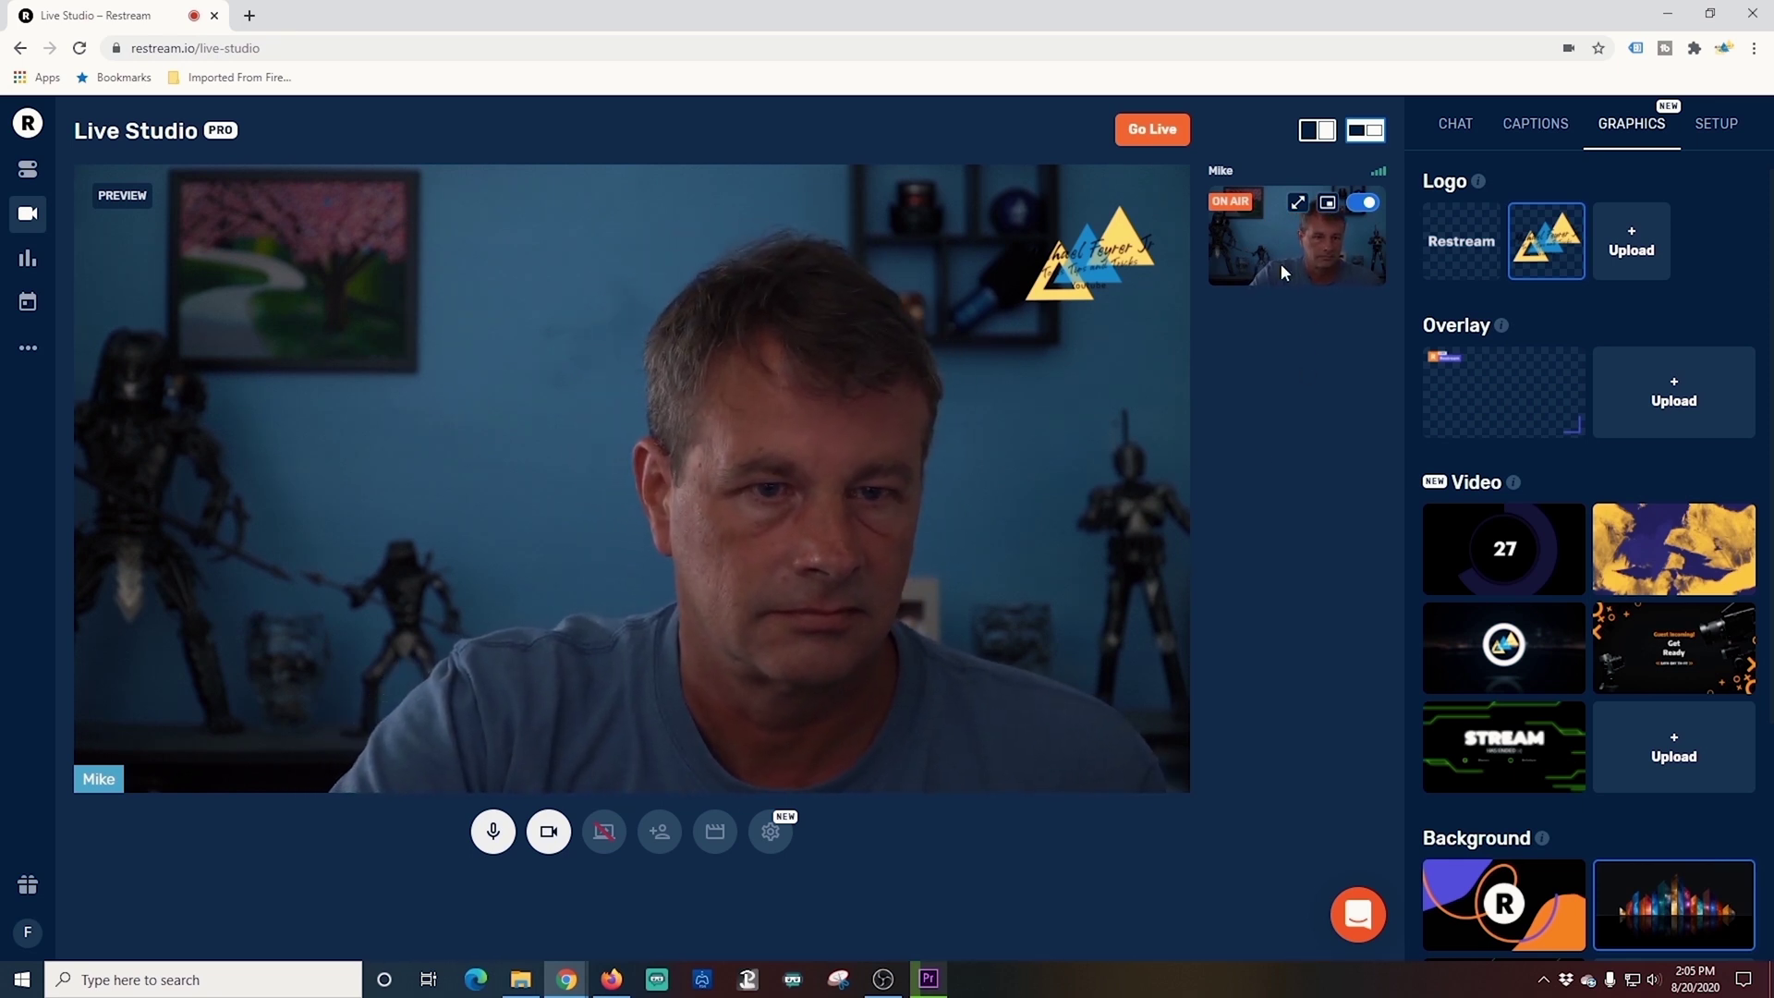
Switch to the Placeit site and browse its YouTube banner templates and its YouTube video templates
mouse_move(1733, 679)
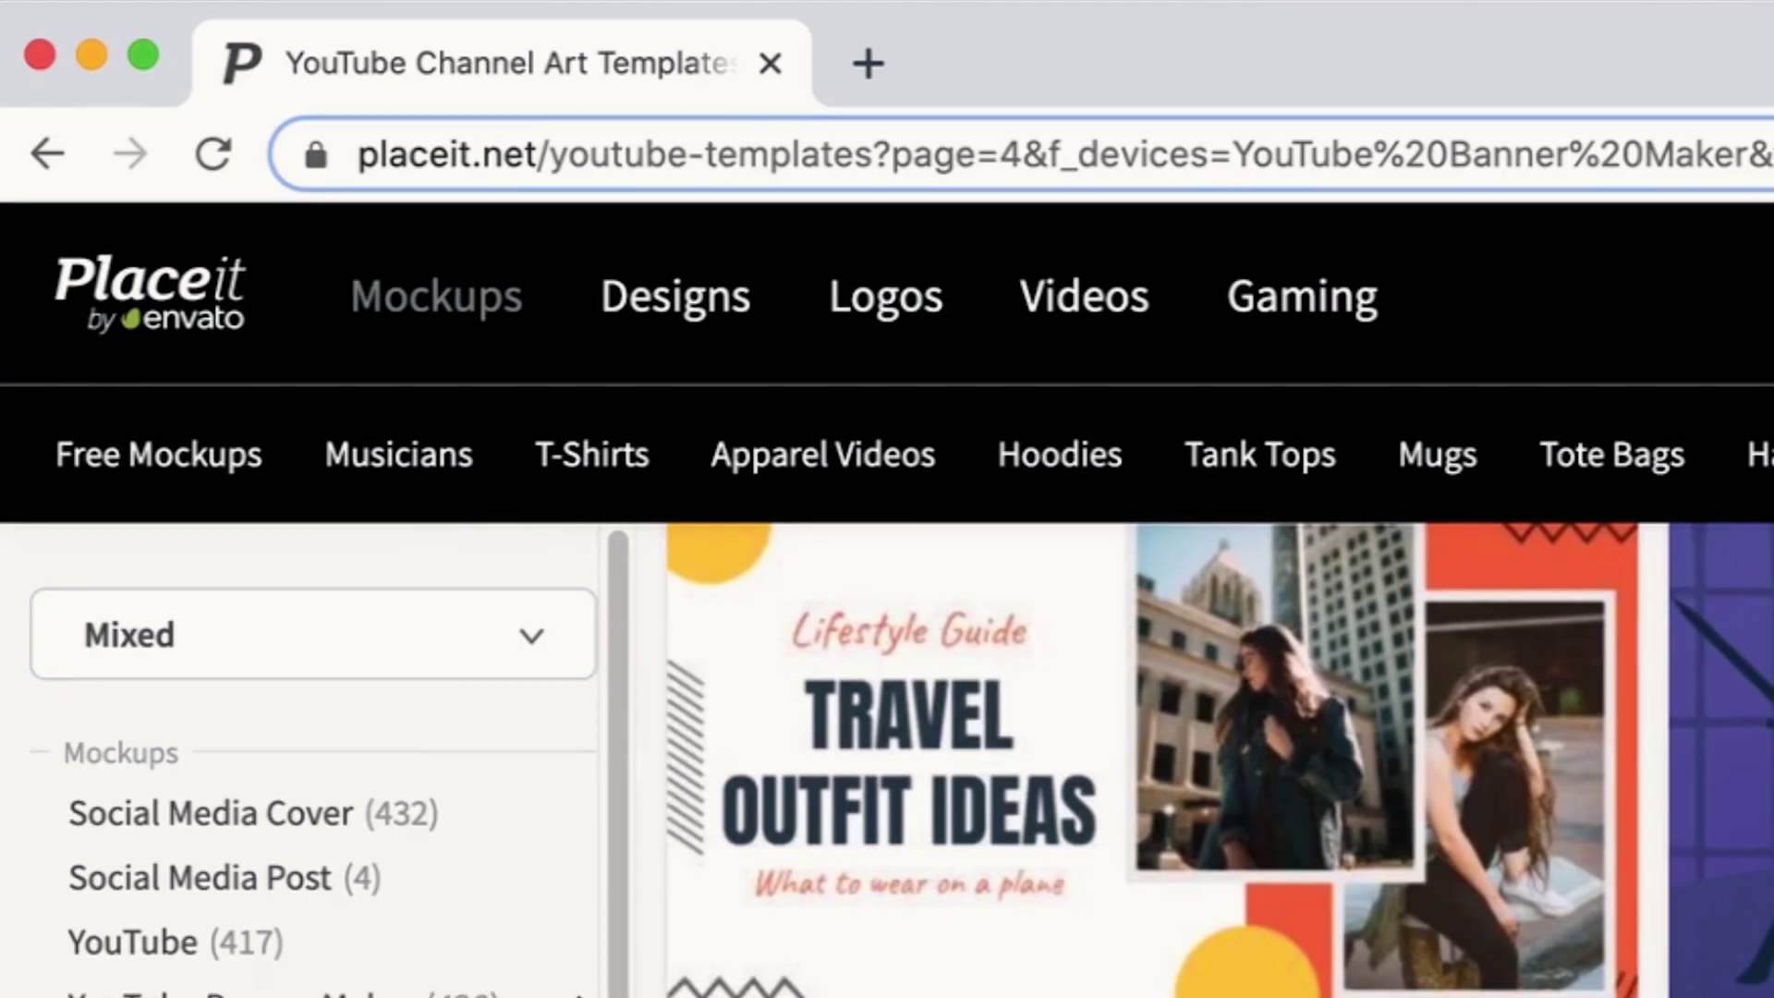
scroll(1109, 739, down, 10)
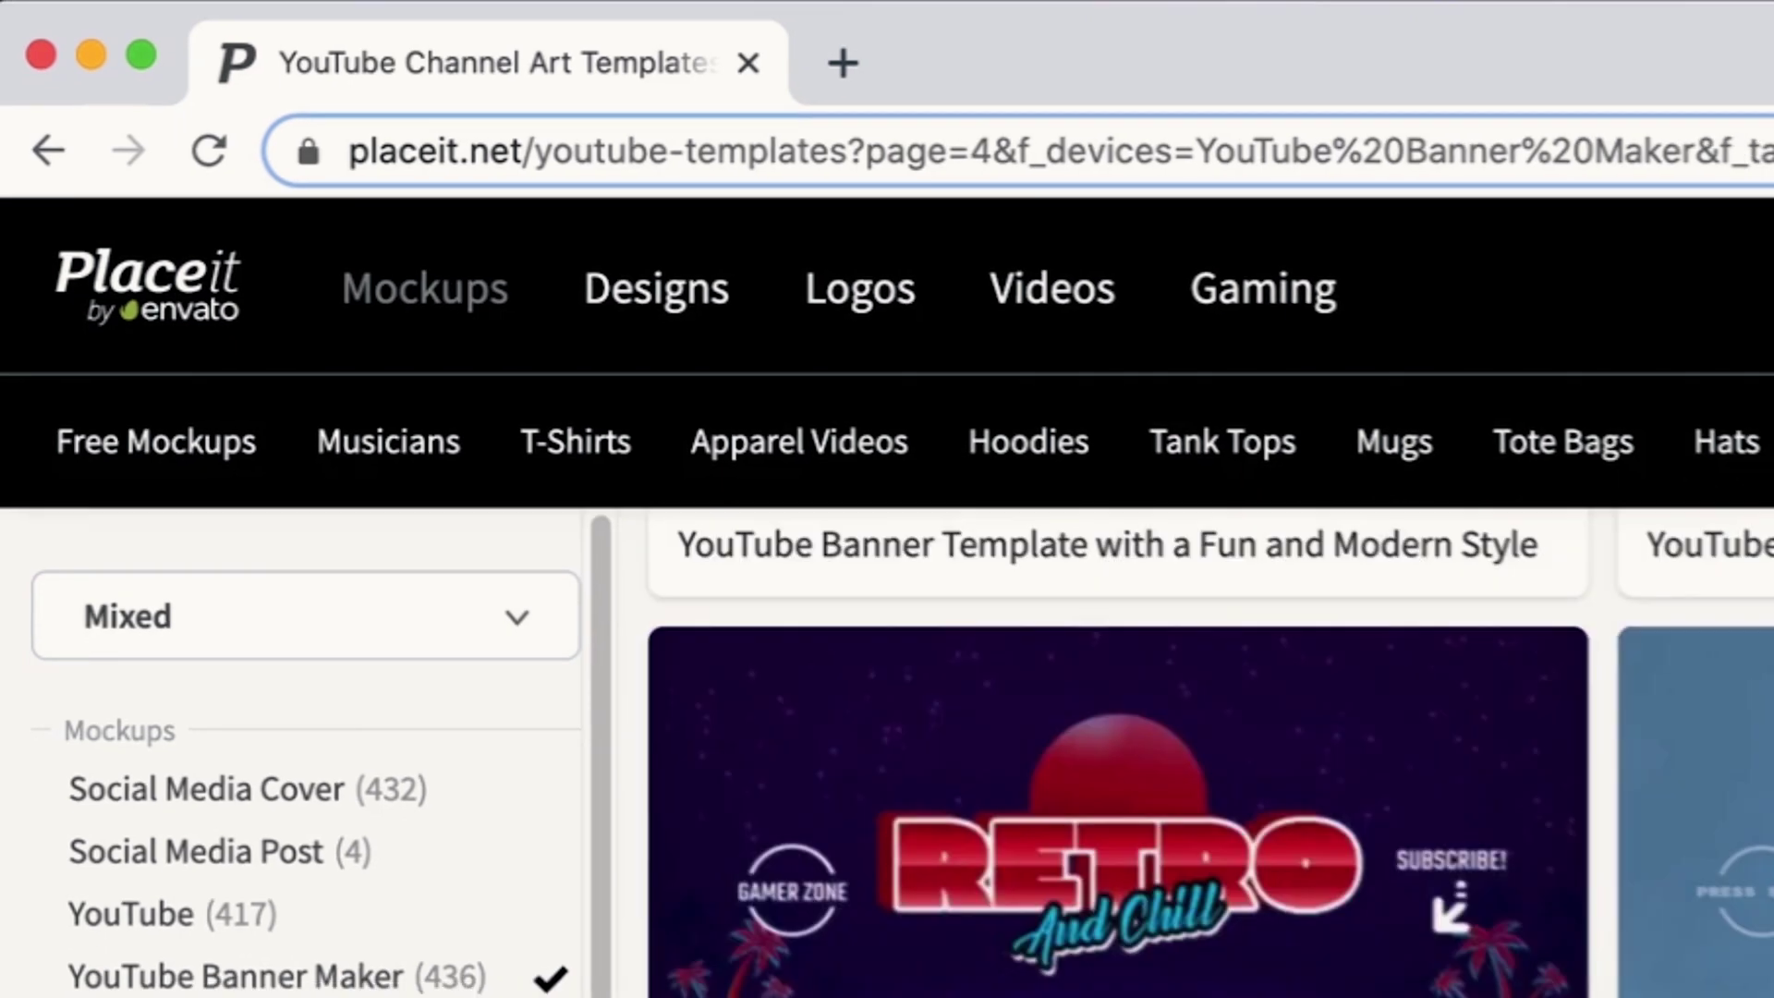
scroll(1109, 739, down, 5)
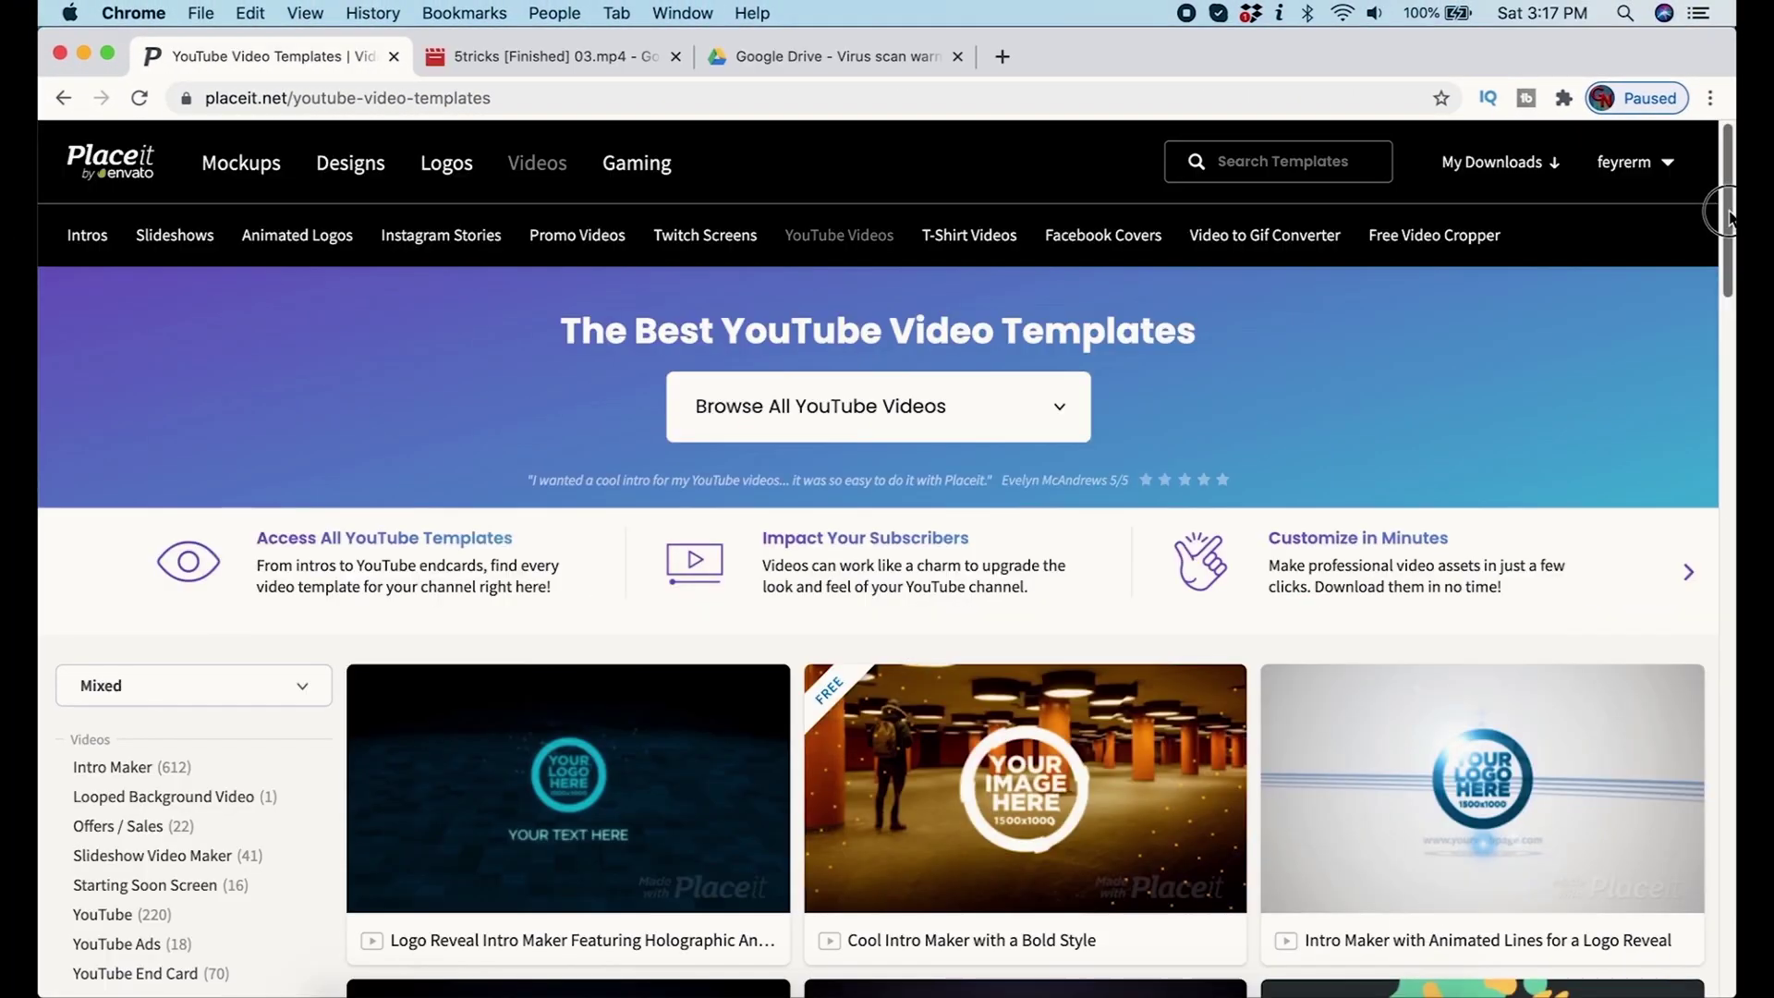
scroll(888, 555, down, 5)
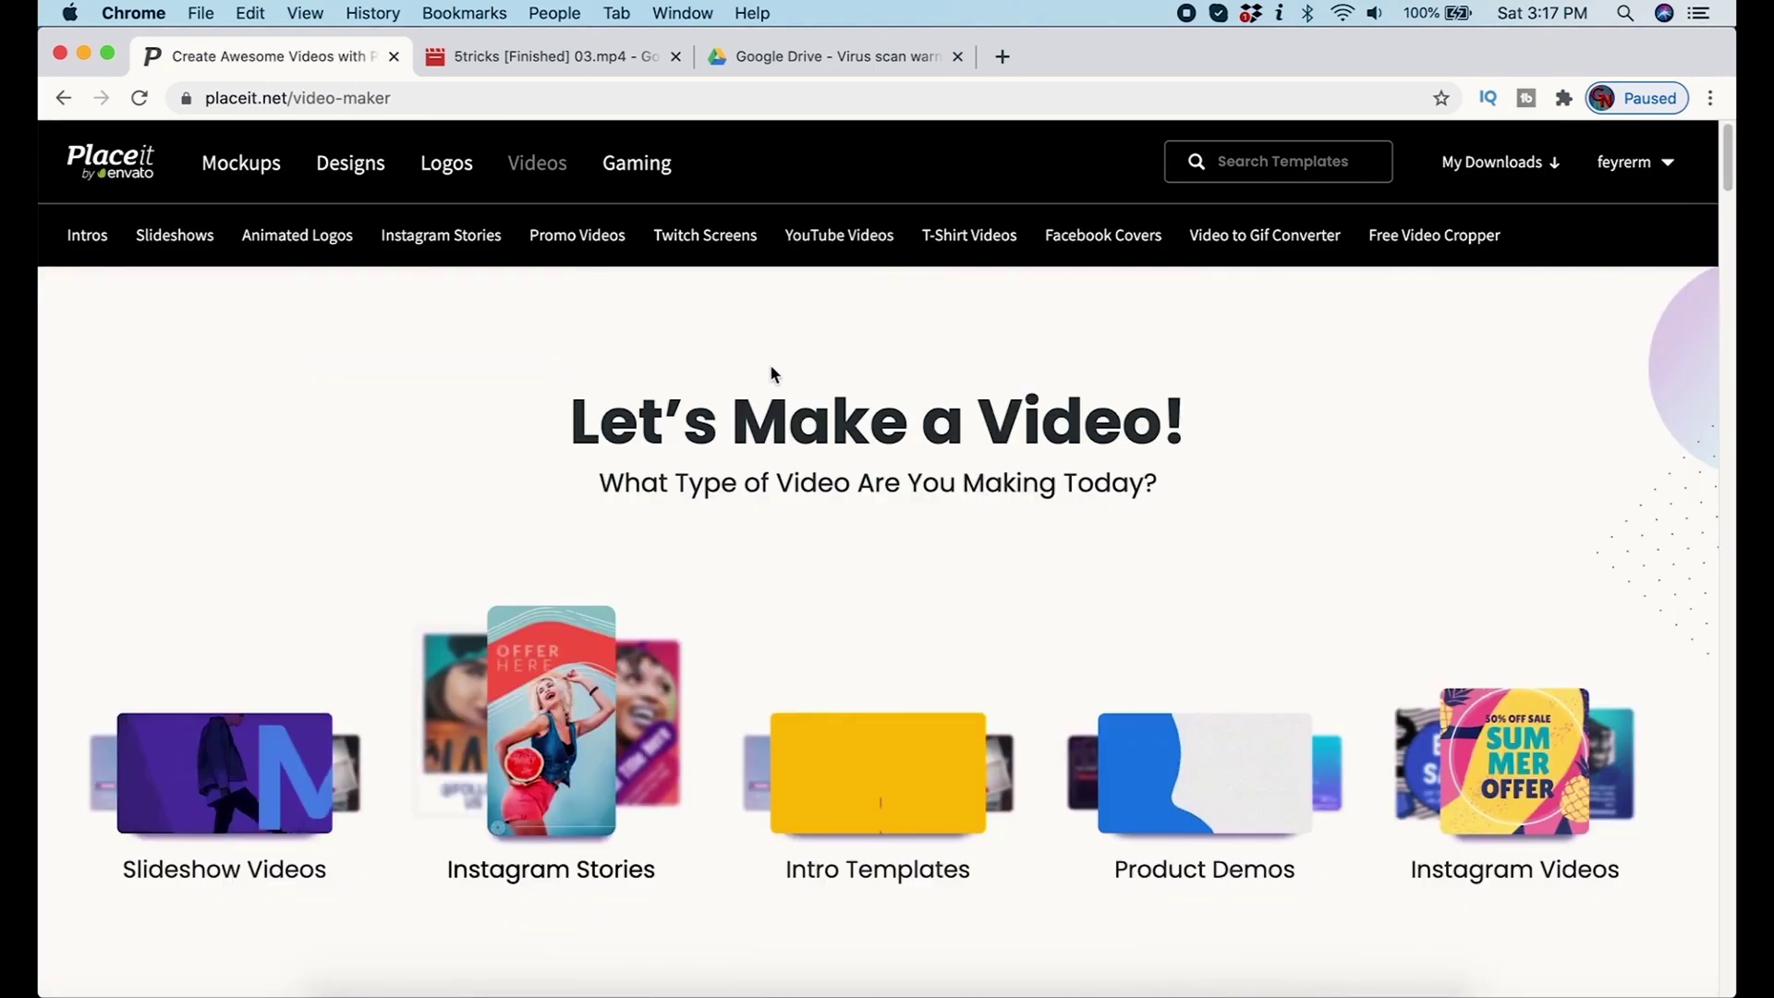
click(866, 247)
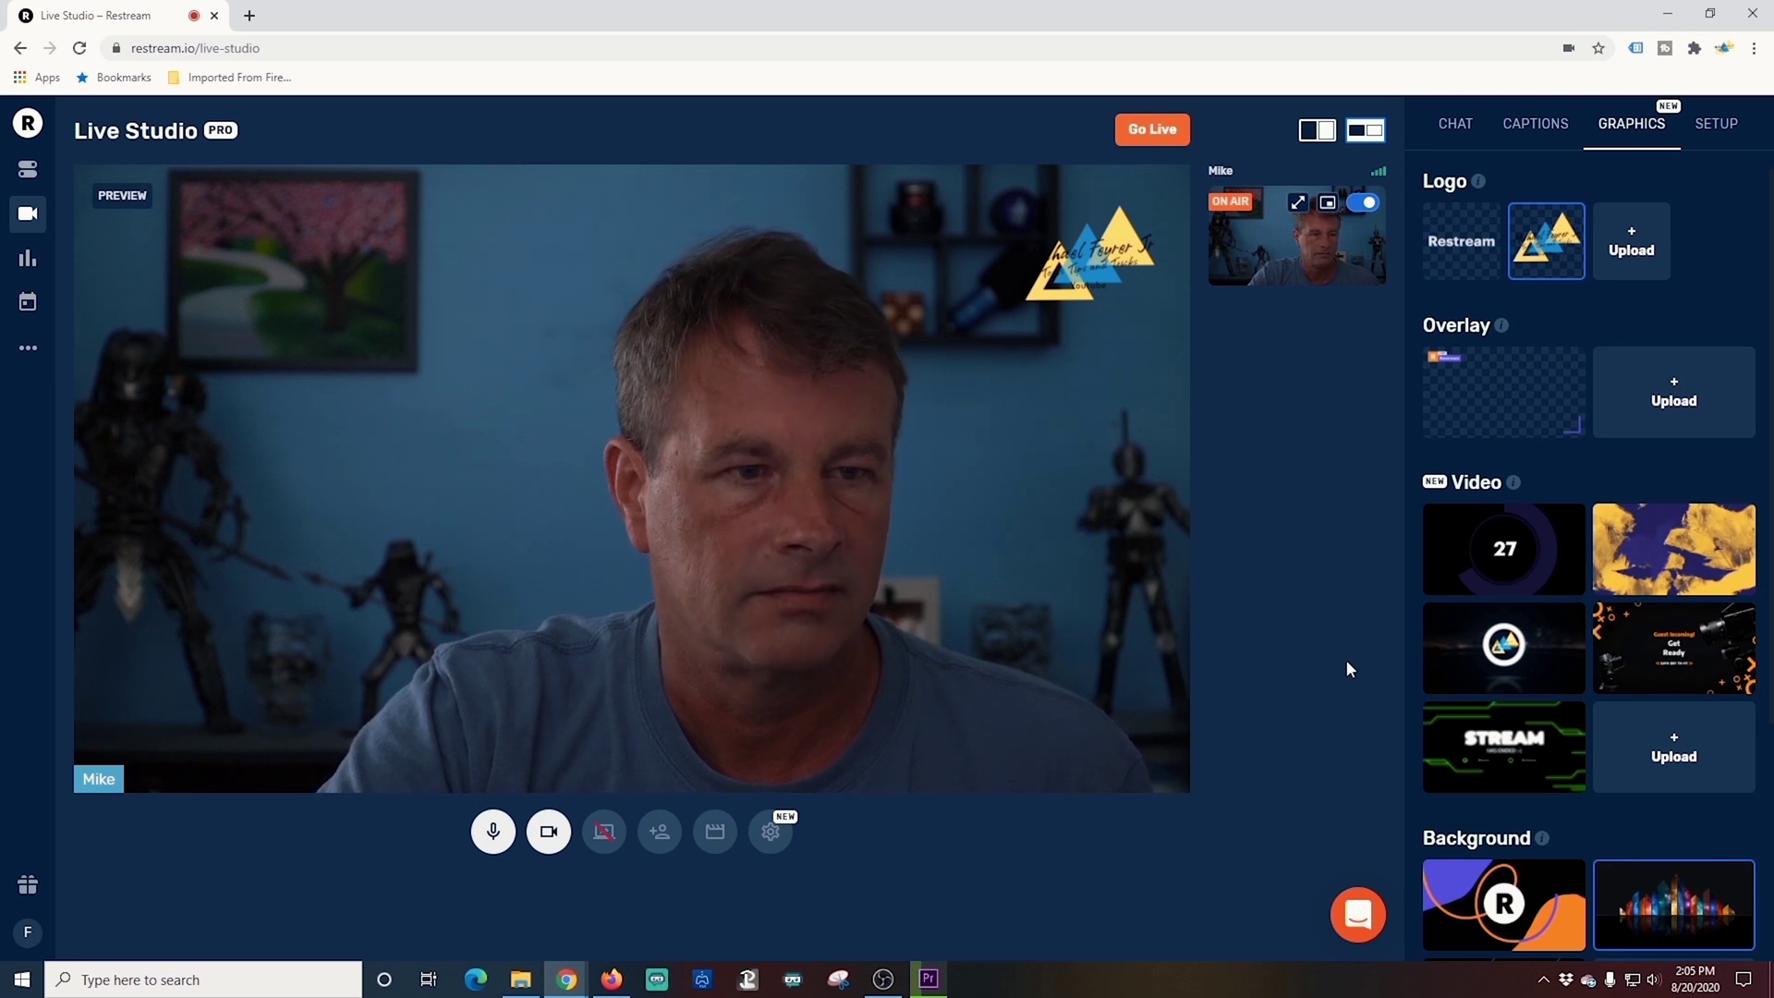
Return to Restream Live Studio and take the camera feed off air, leaving the background and logo on the stream
click(1366, 204)
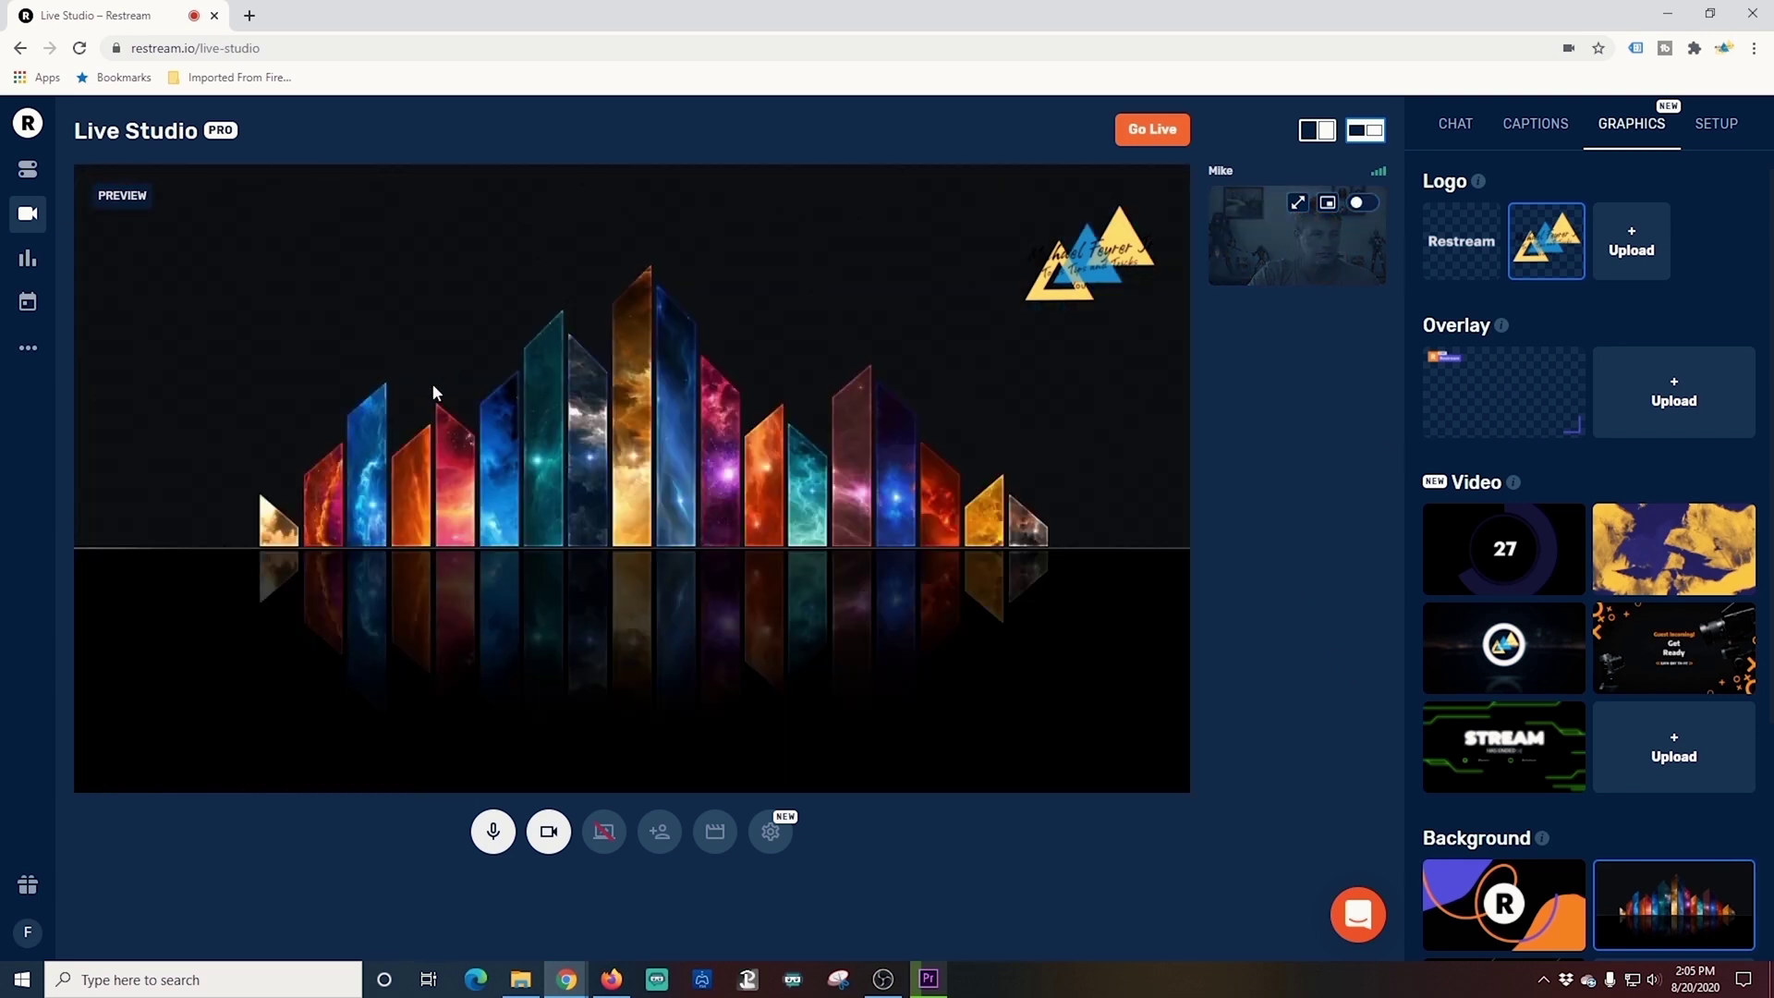
Hide the multicolored shards background, show and hide the Restream R background, and open and cancel the background image upload
scroll(1584, 751, down, 3)
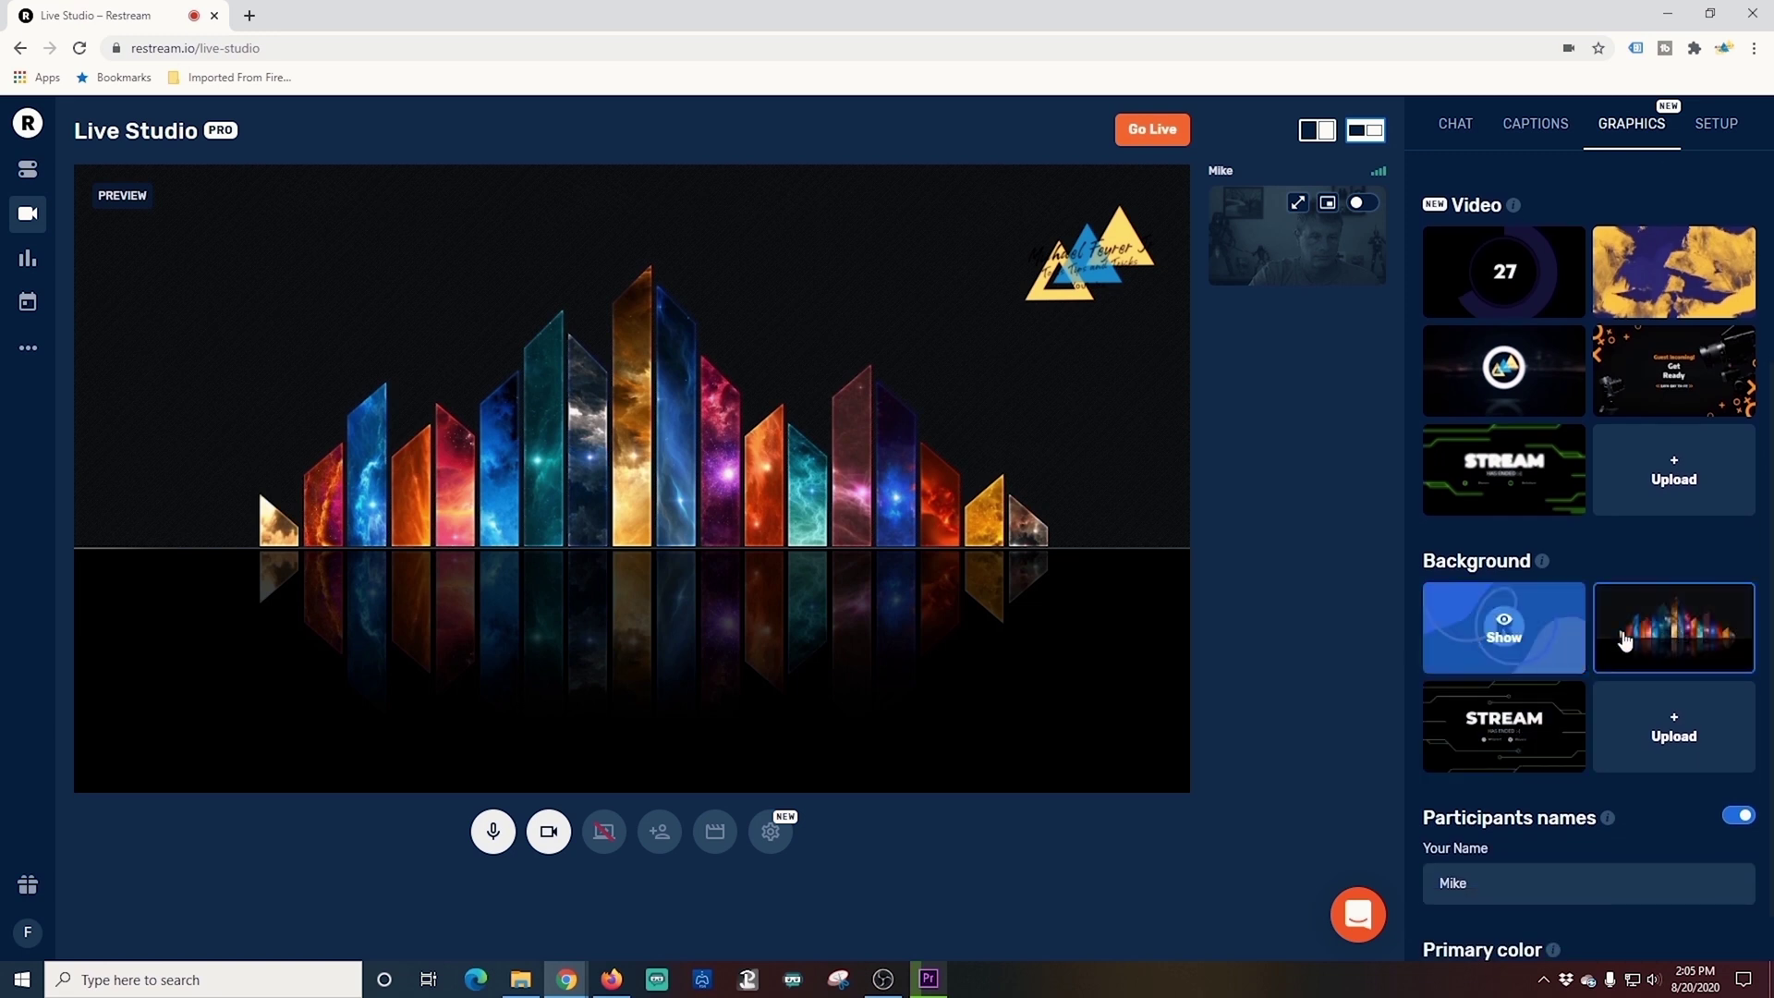
click(1675, 624)
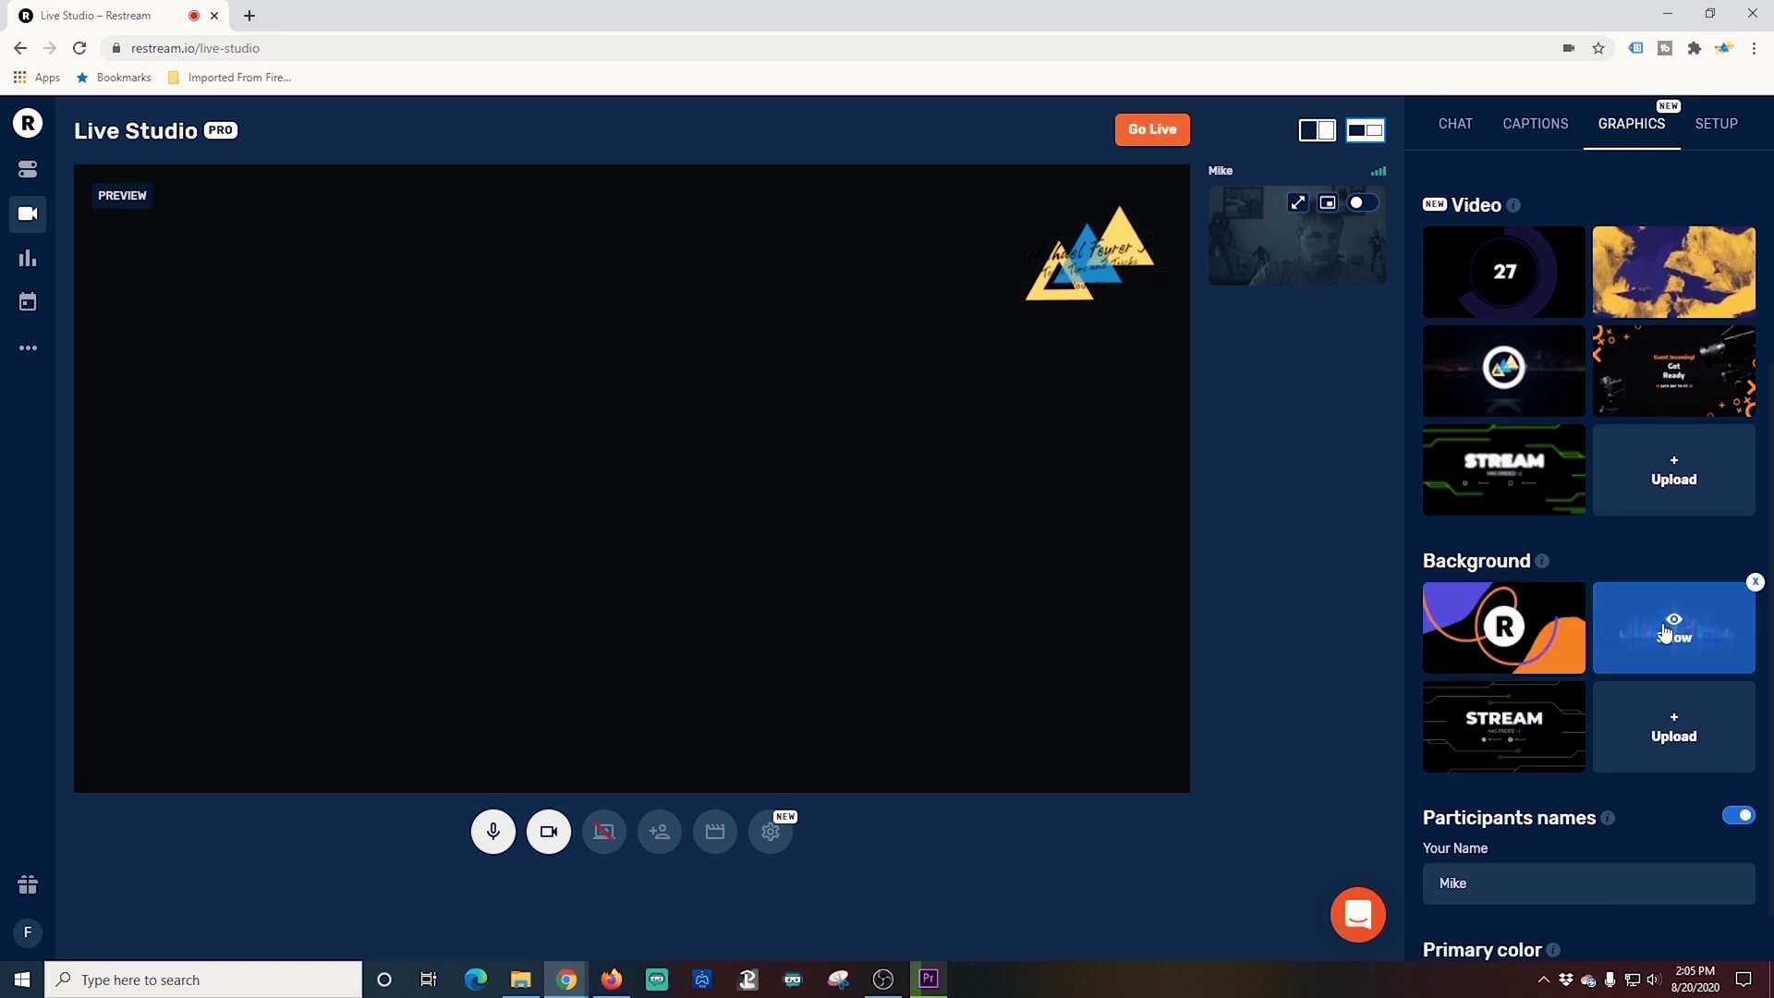
click(1505, 626)
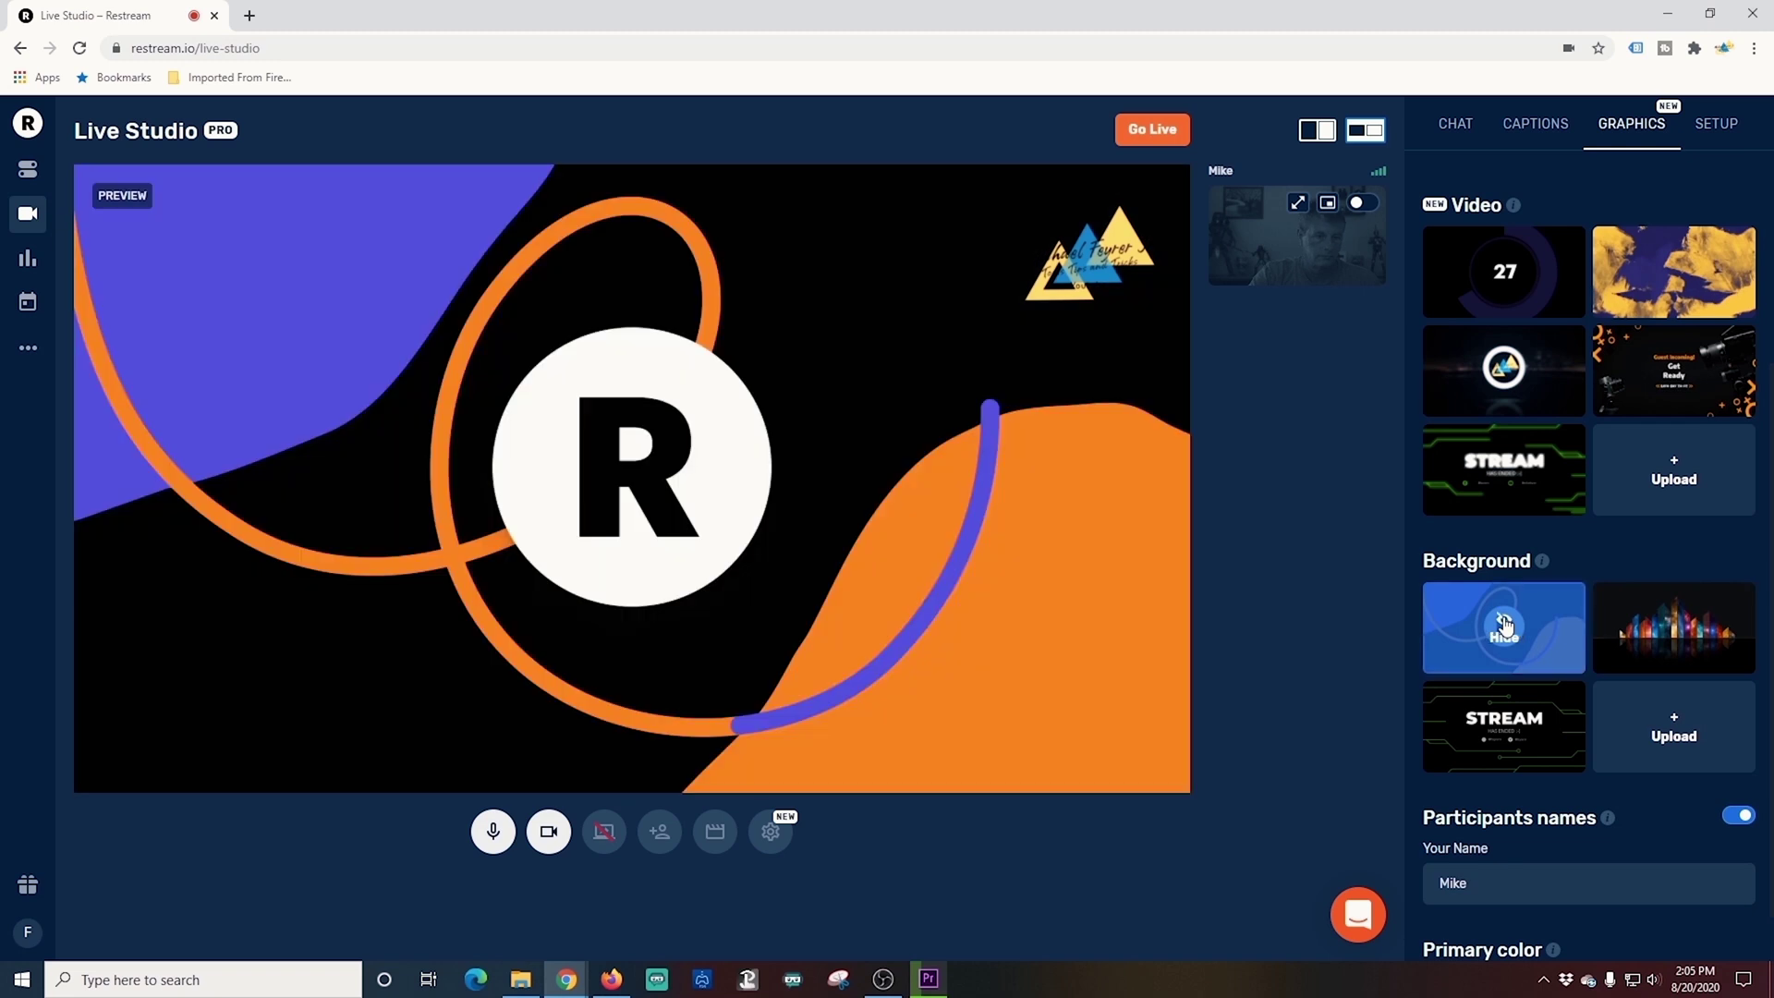
click(1504, 625)
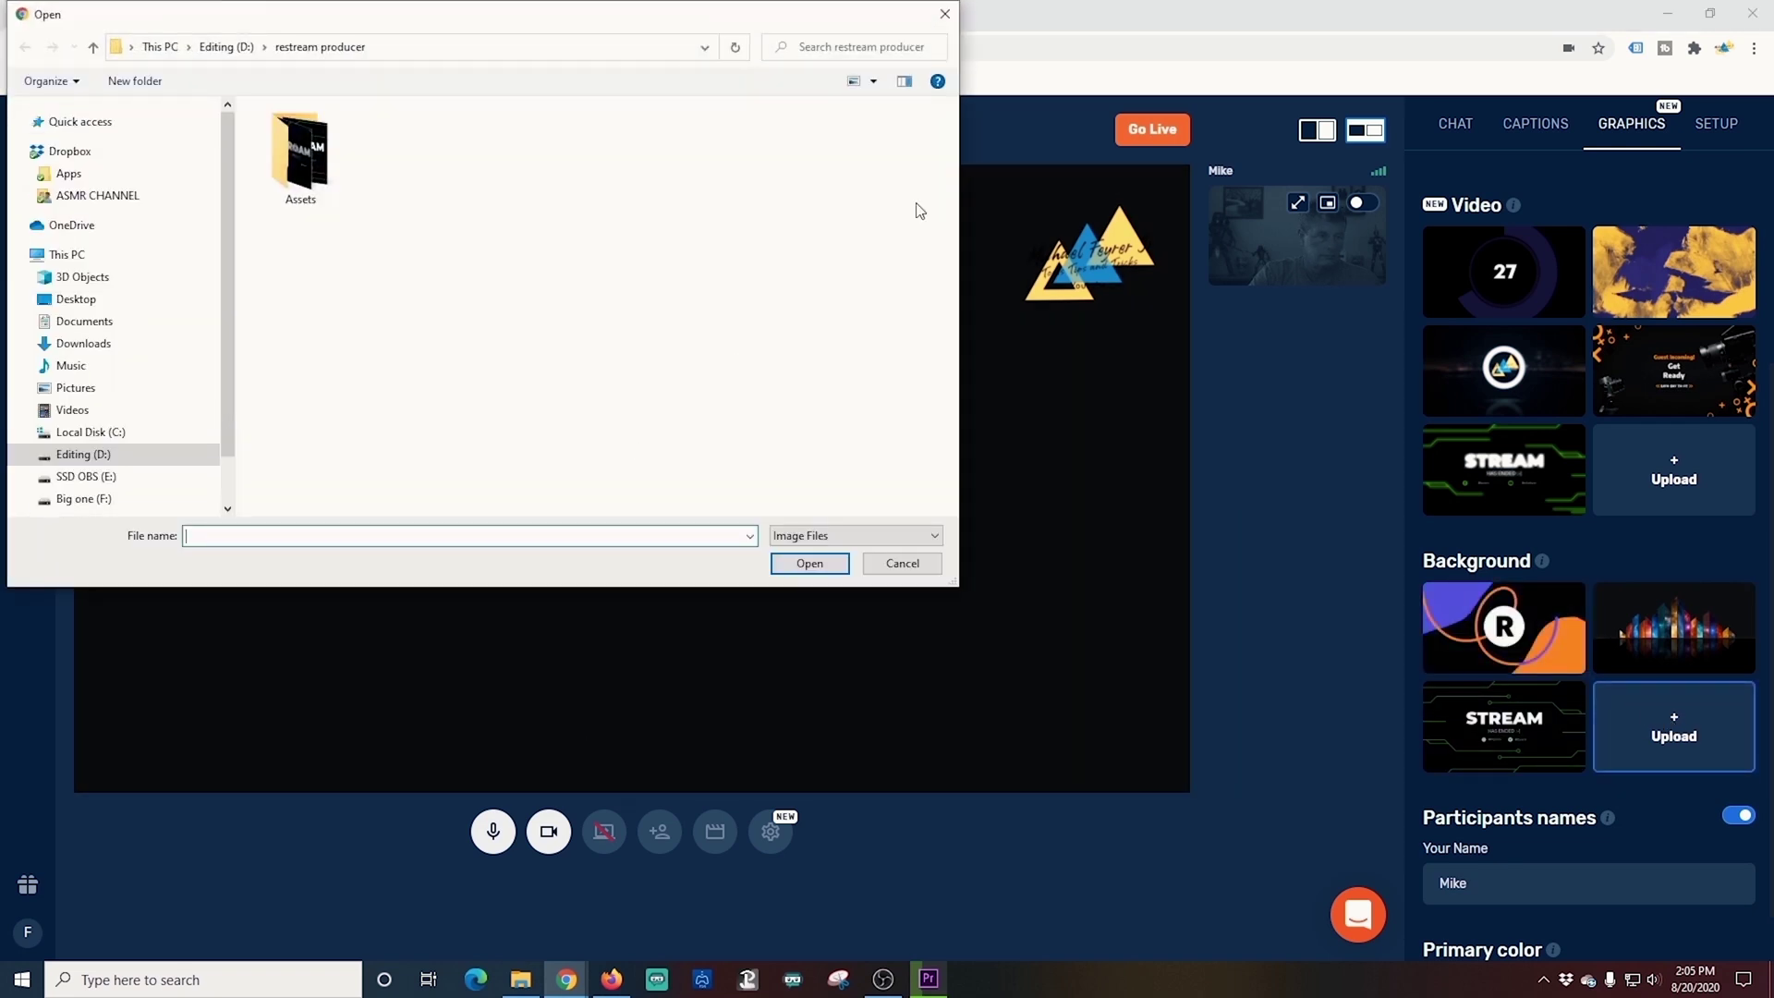
click(903, 565)
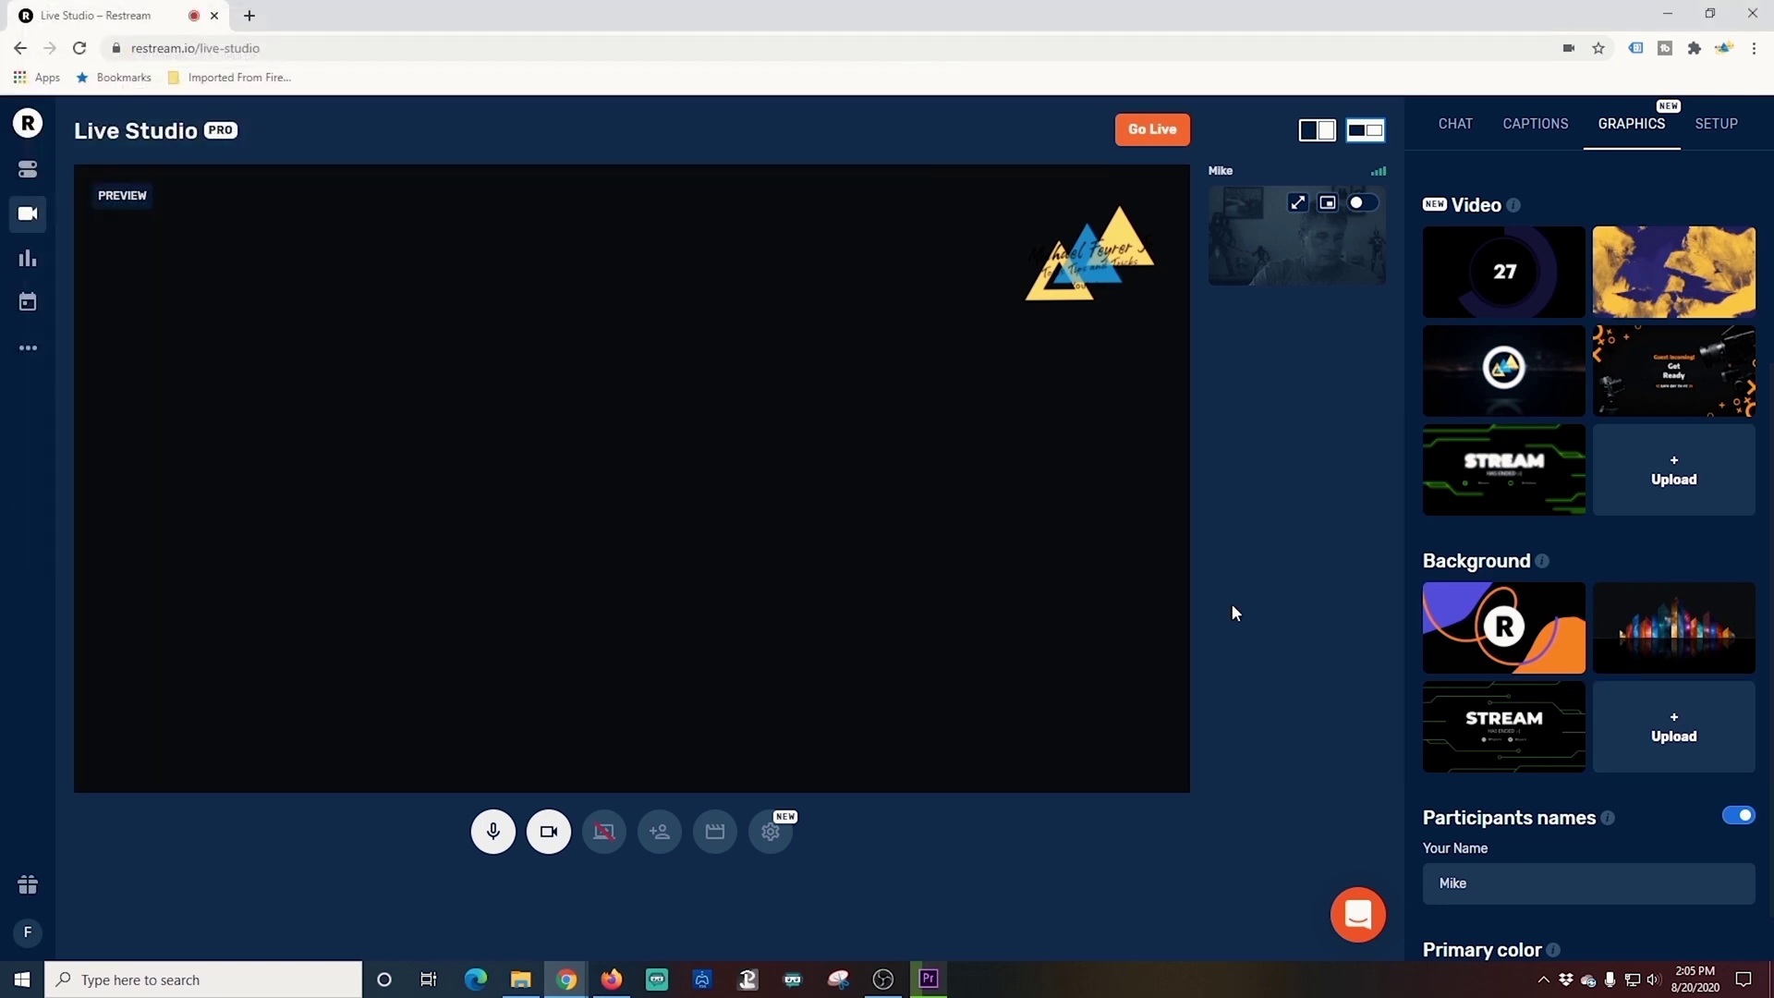
Put the camera feed back on air and bring up the guest invitation link and participant limit
click(1358, 204)
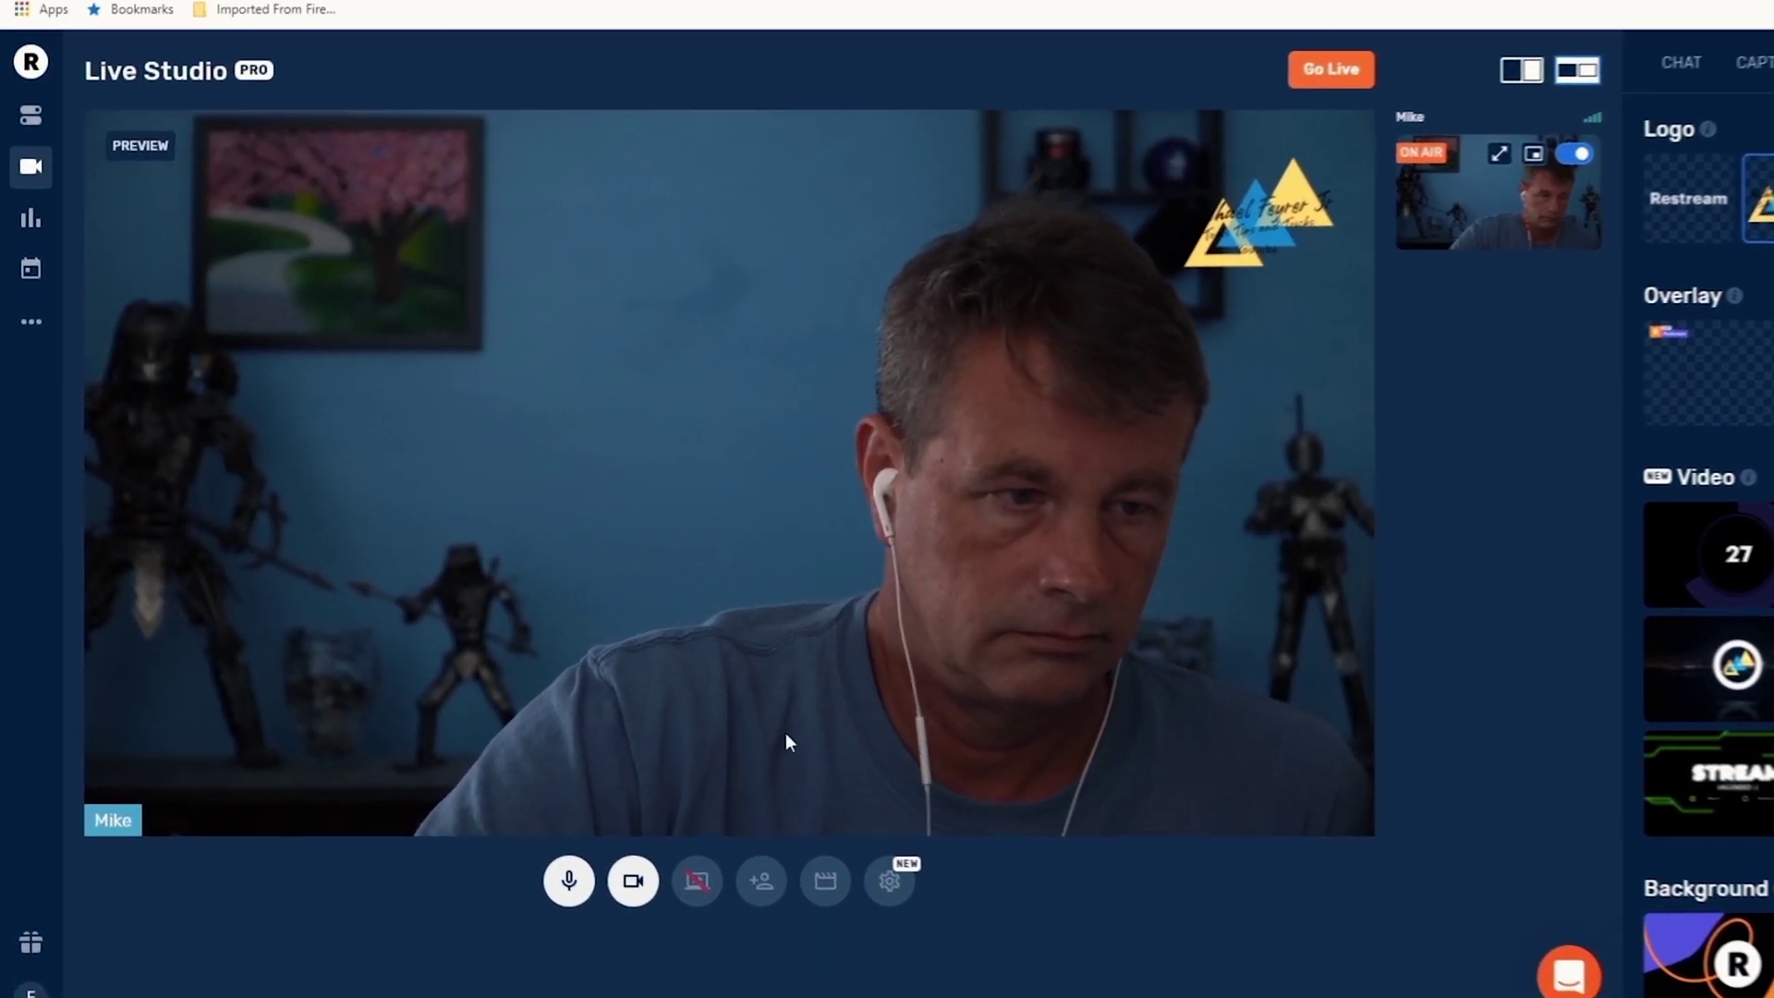
click(761, 880)
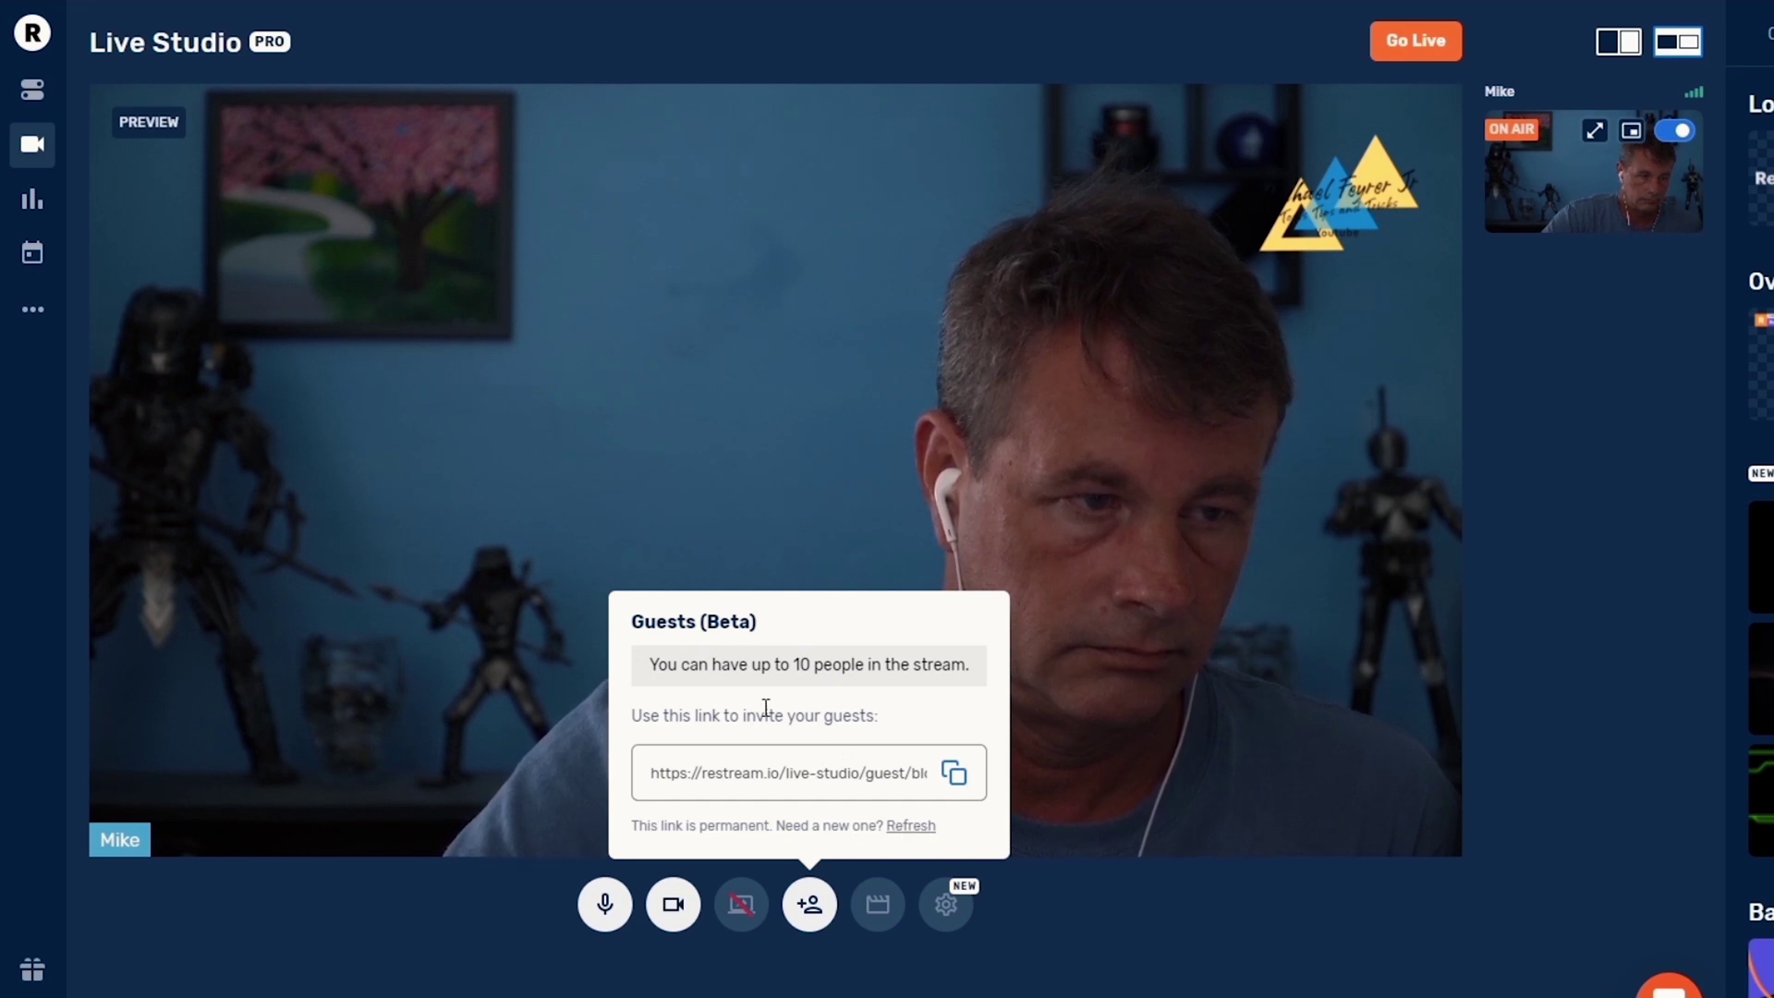
drag(647, 667, 756, 662)
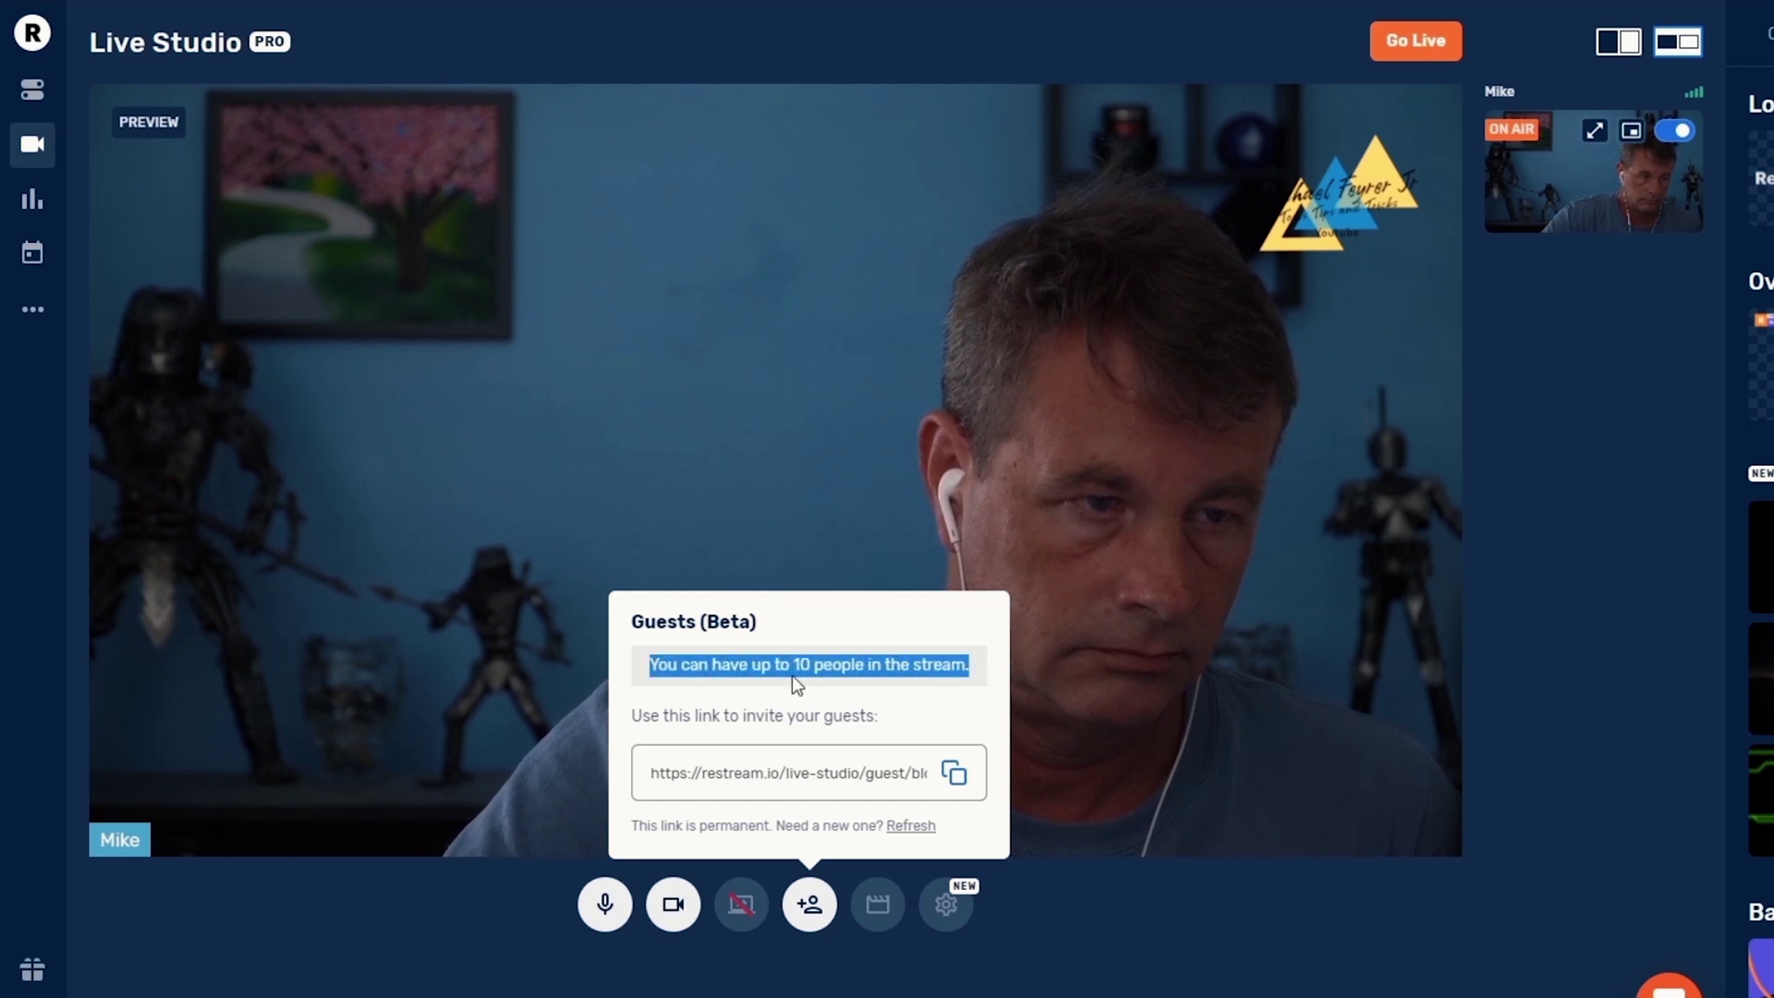
click(928, 728)
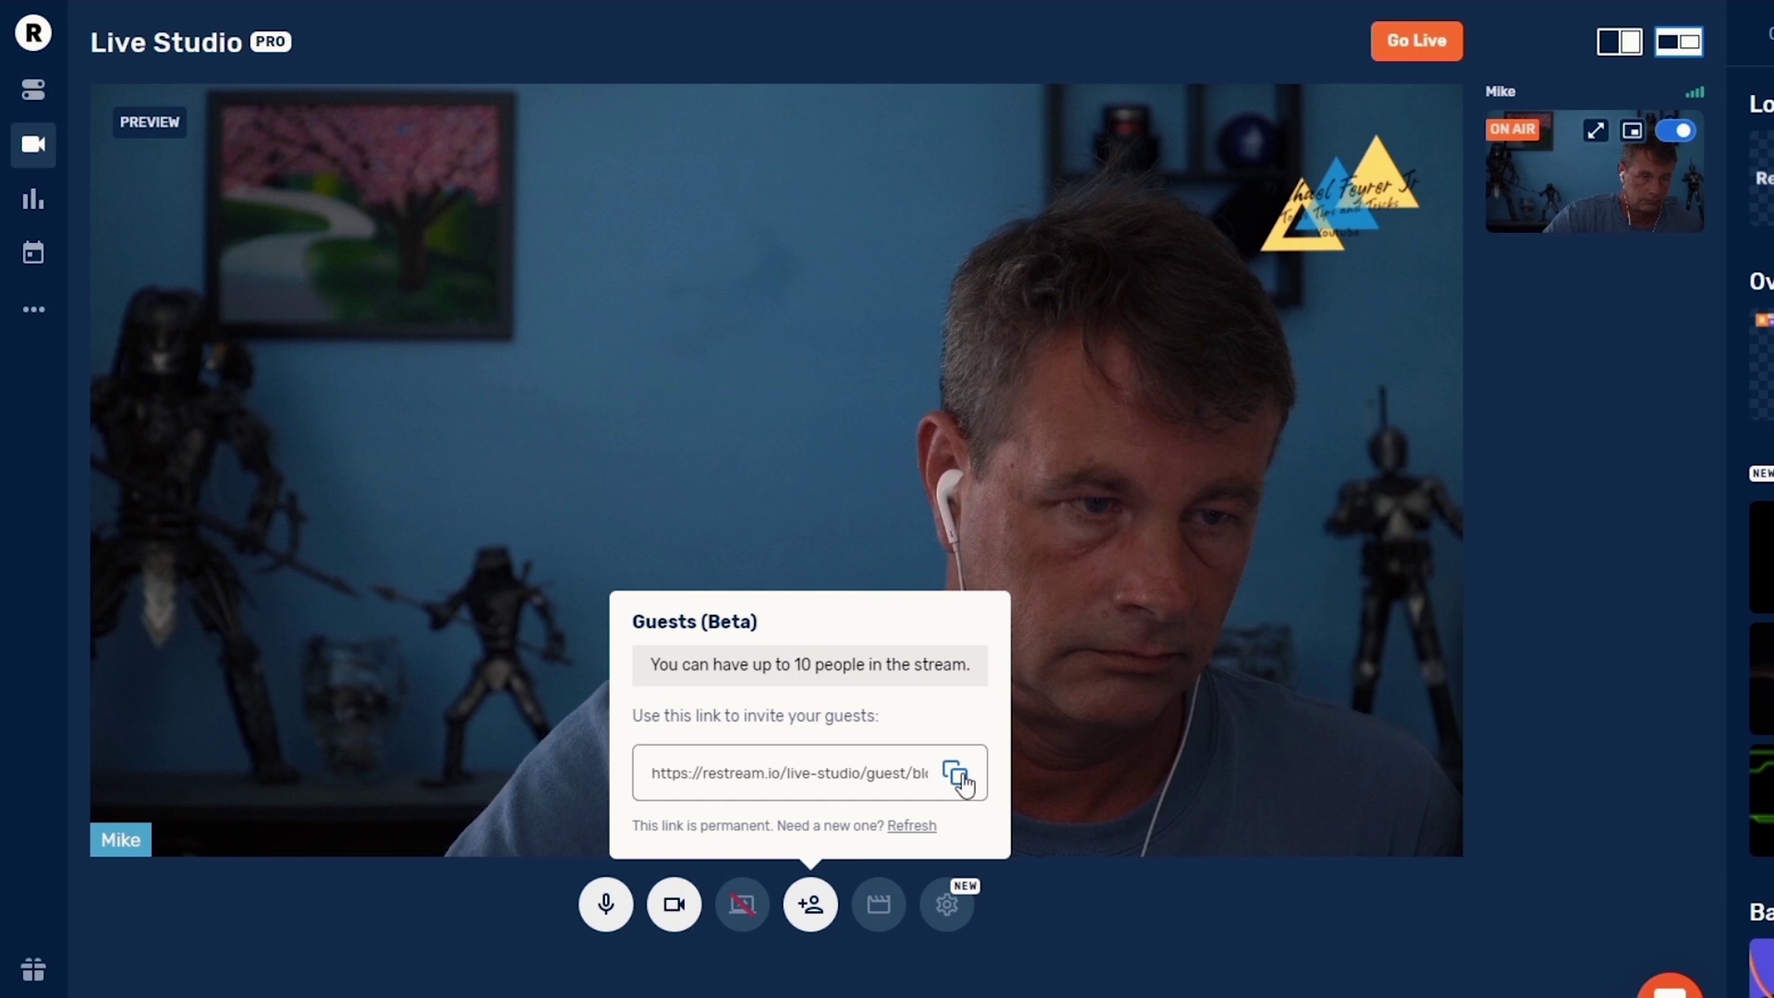
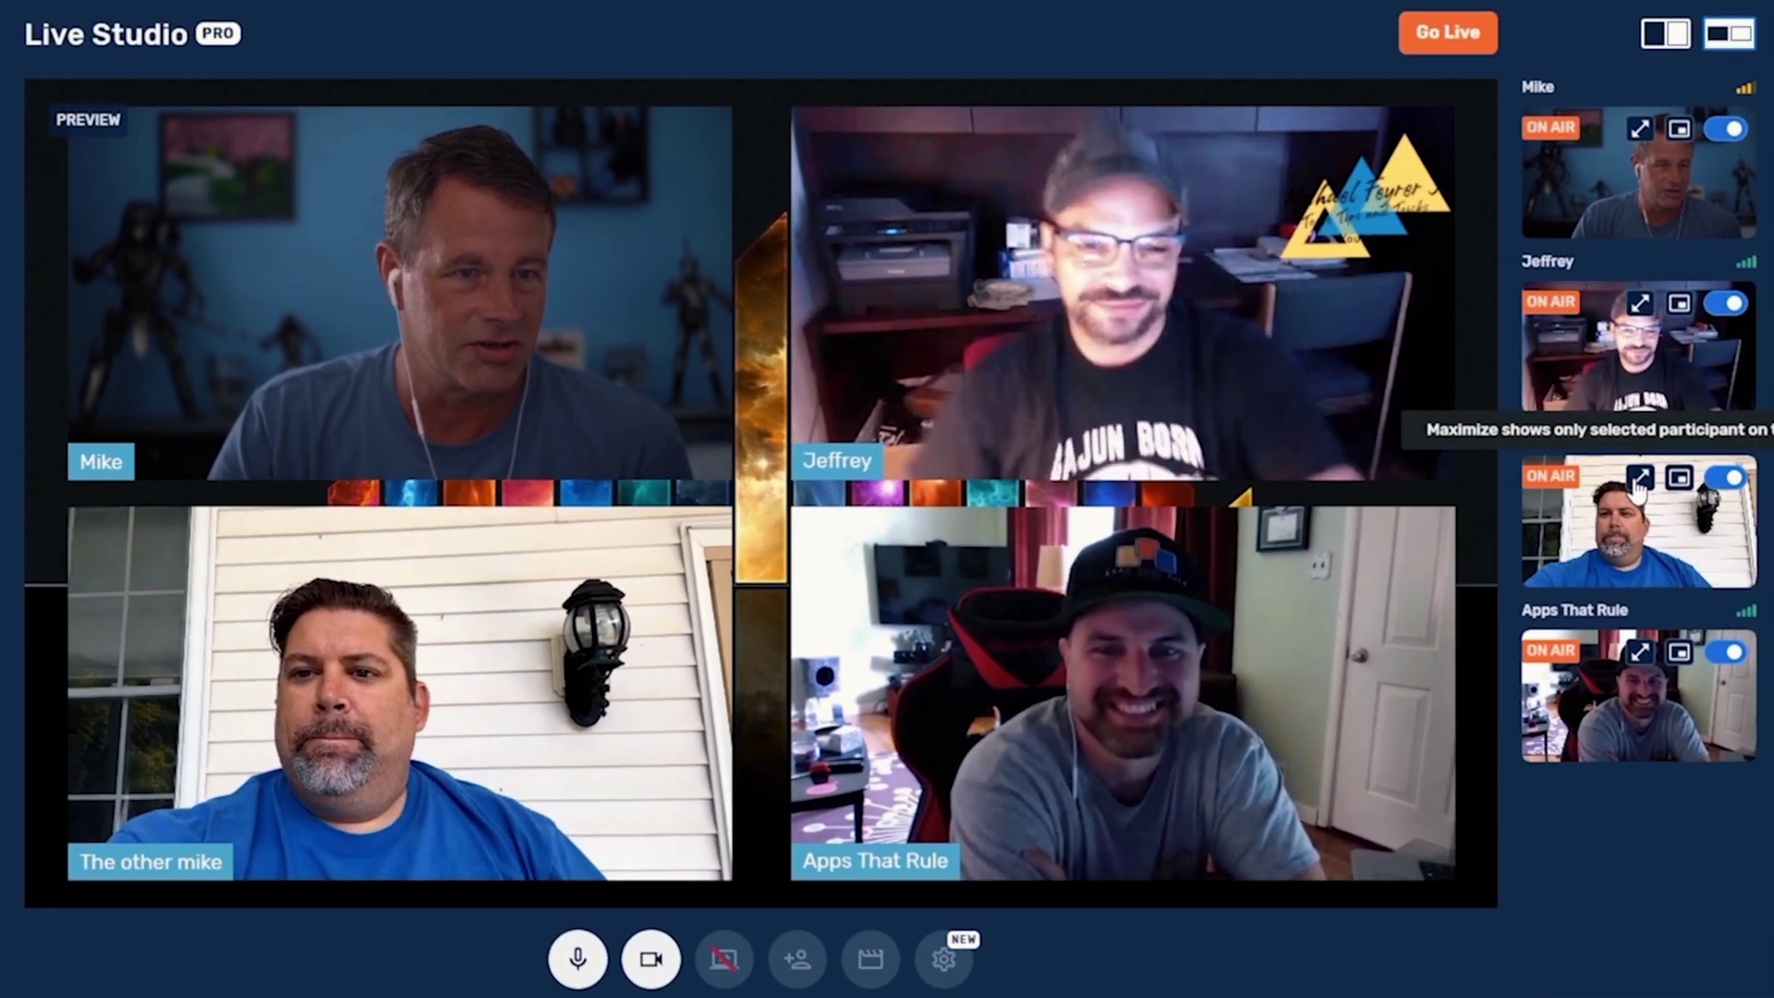
Maximize the third participant, switch them to Spotlight with the others as thumbnails, and return to the four-person grid
click(1636, 487)
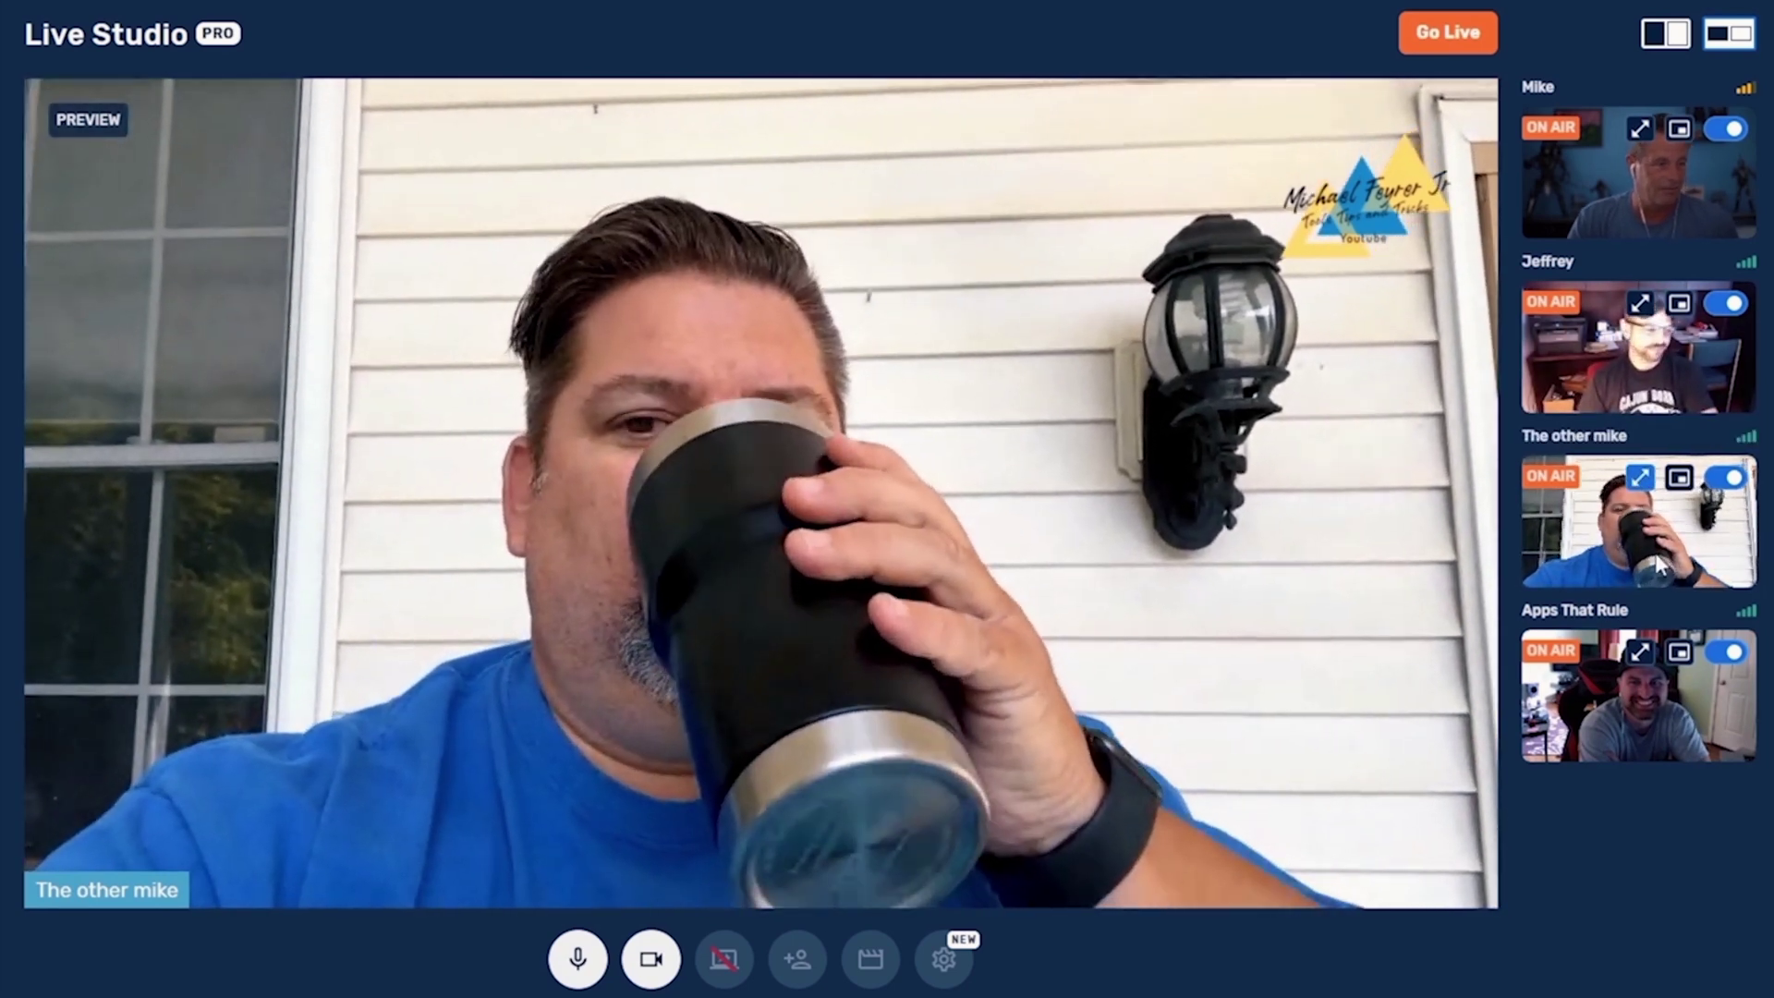
click(1679, 480)
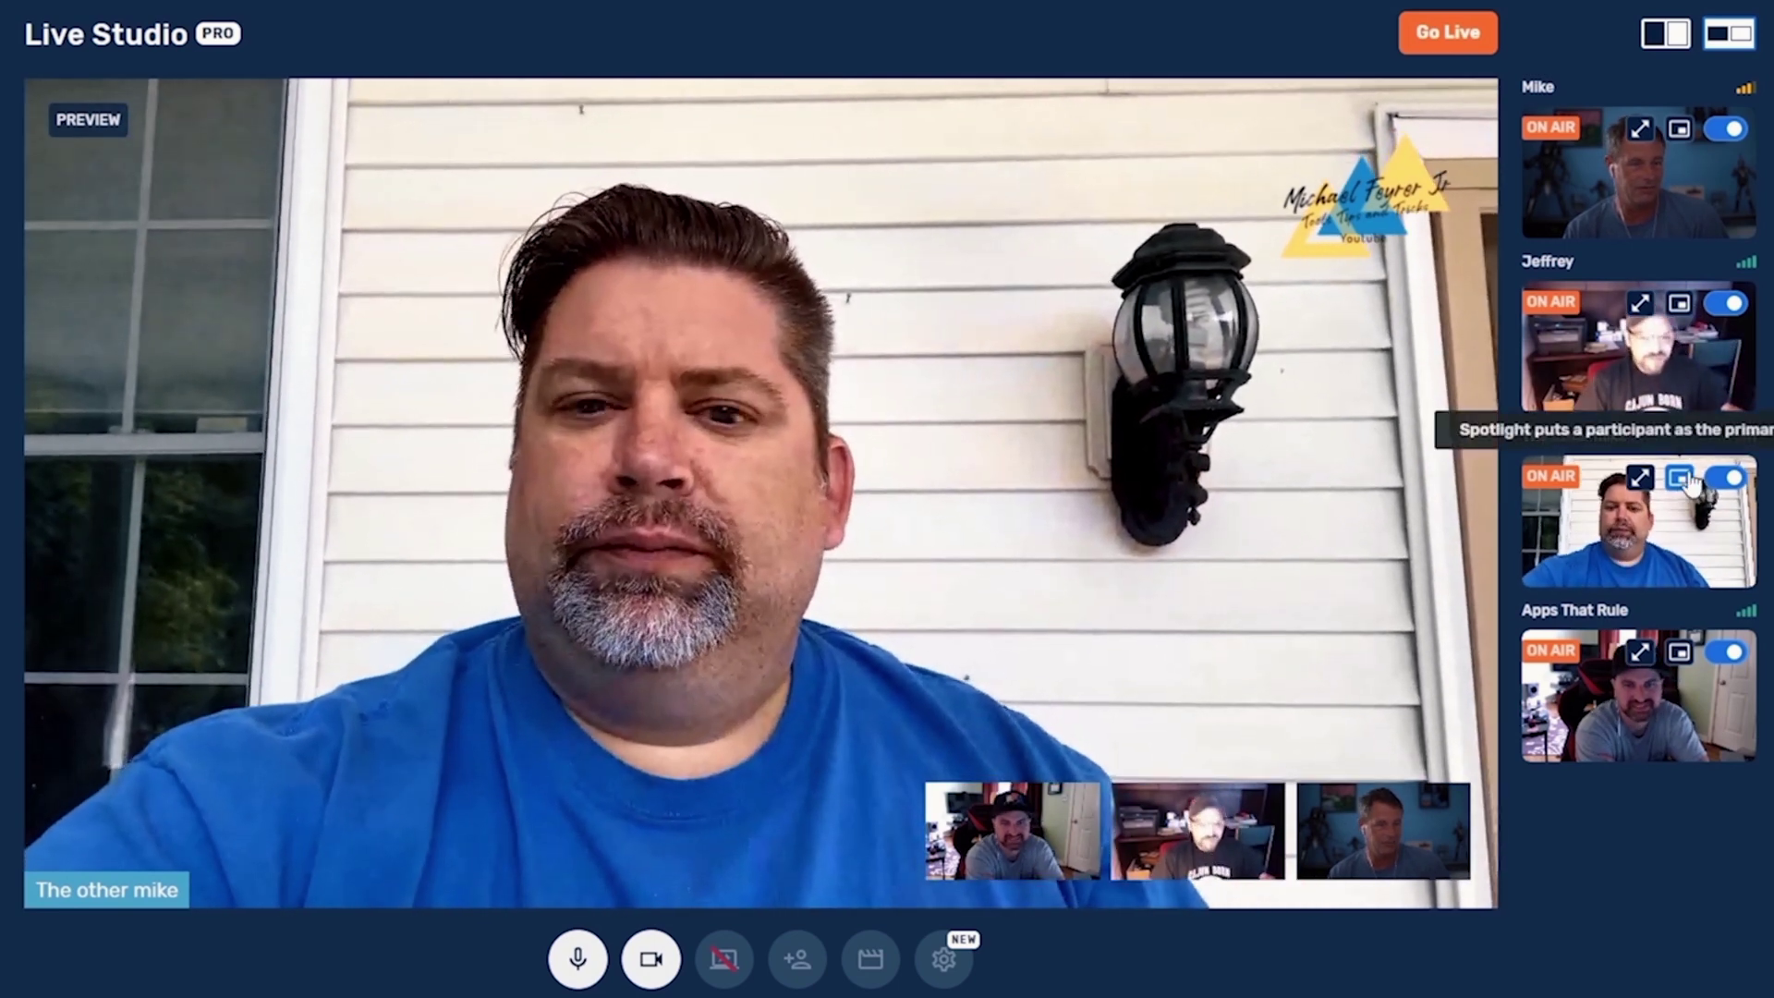
click(1680, 477)
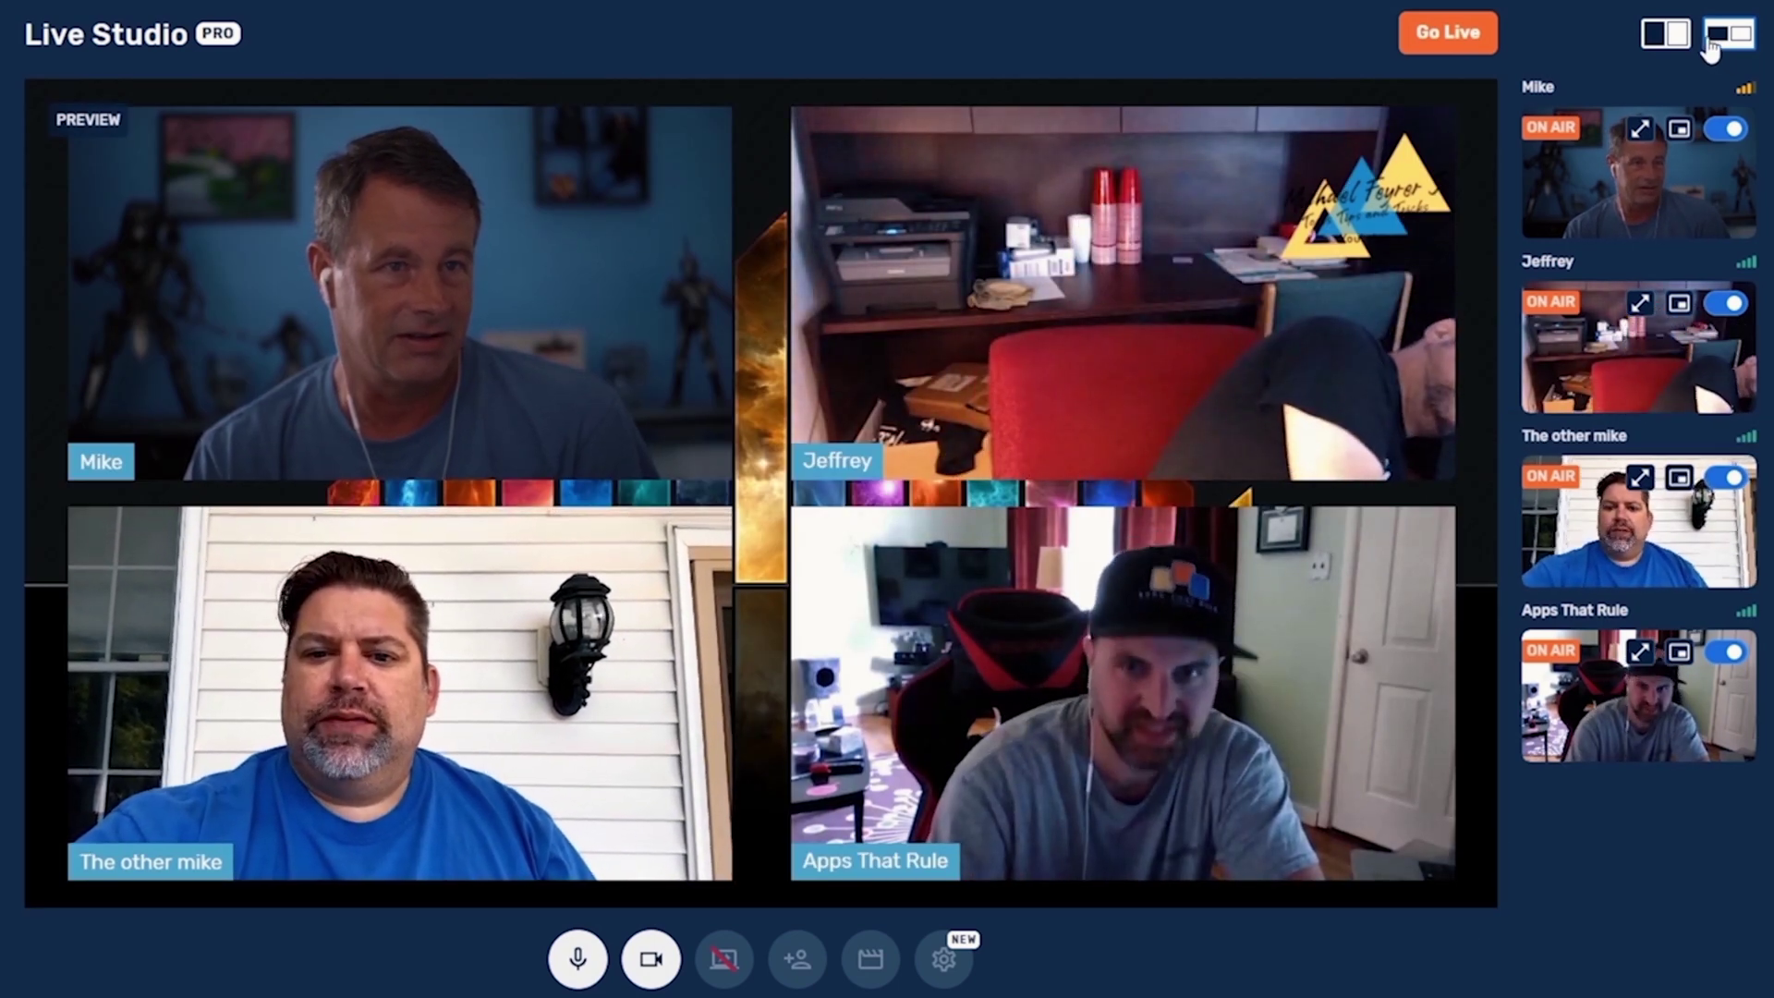
Try the borderless layout with the third and second participants spotlighted in turn, and return to the spaced layout
click(1666, 35)
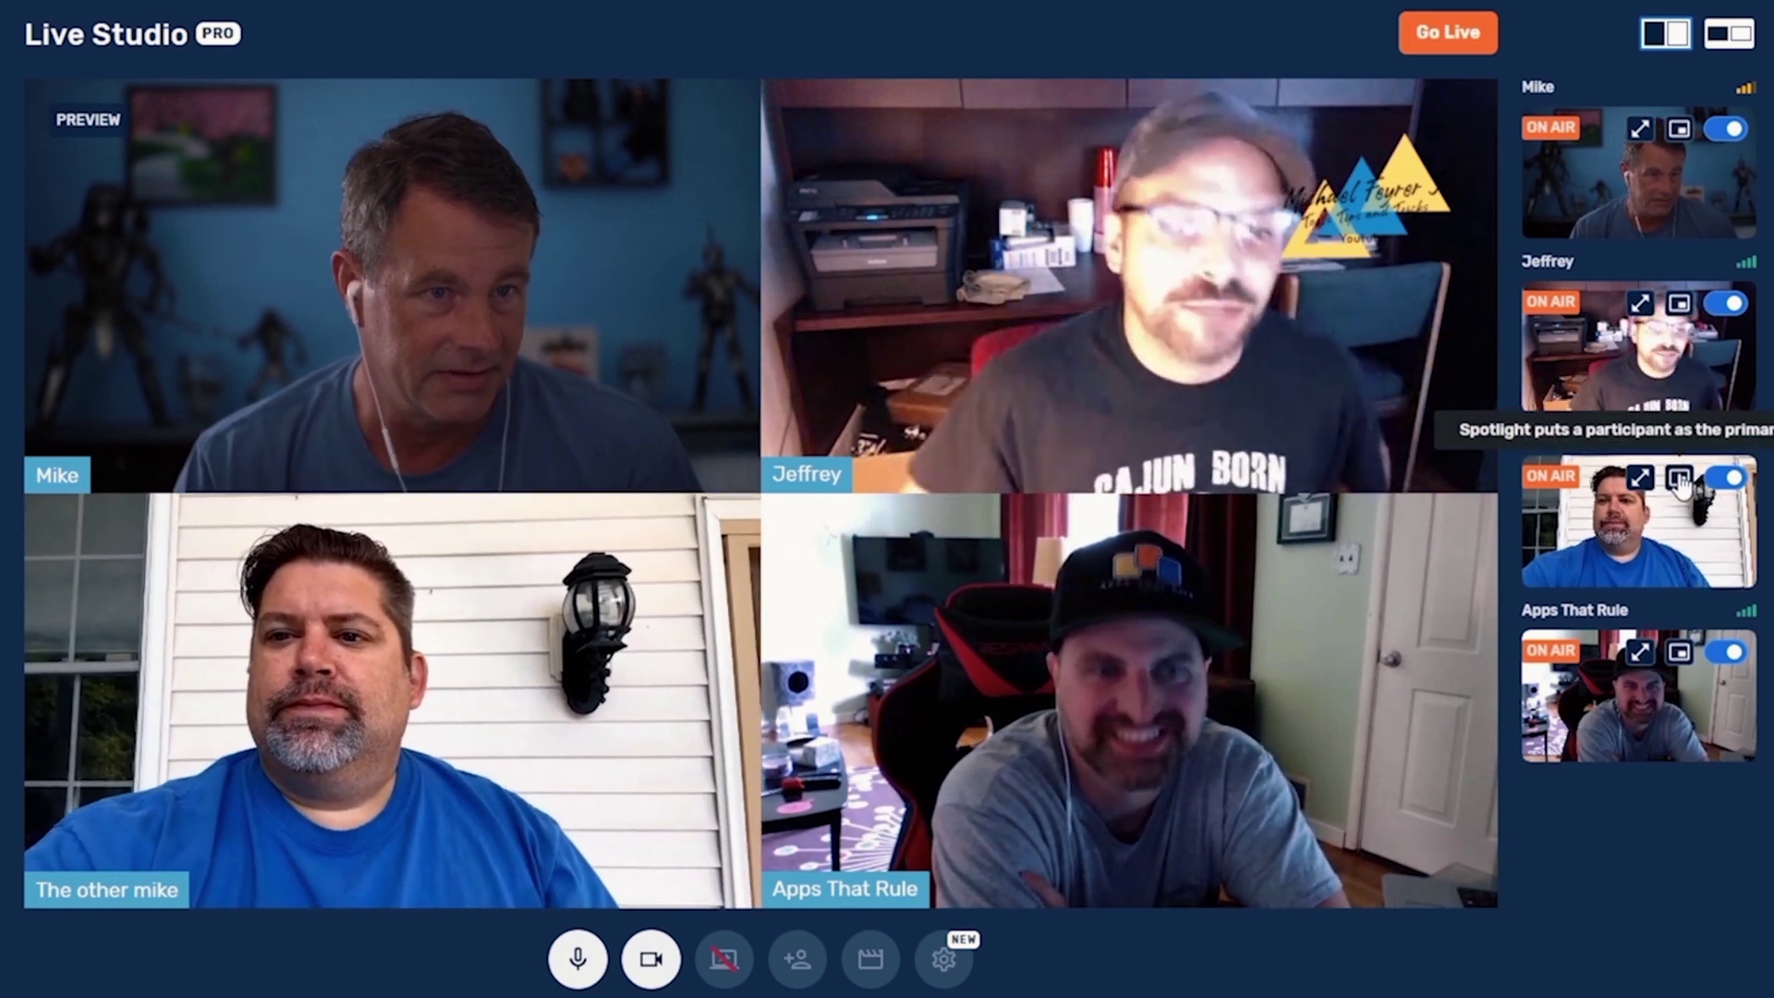
click(1680, 479)
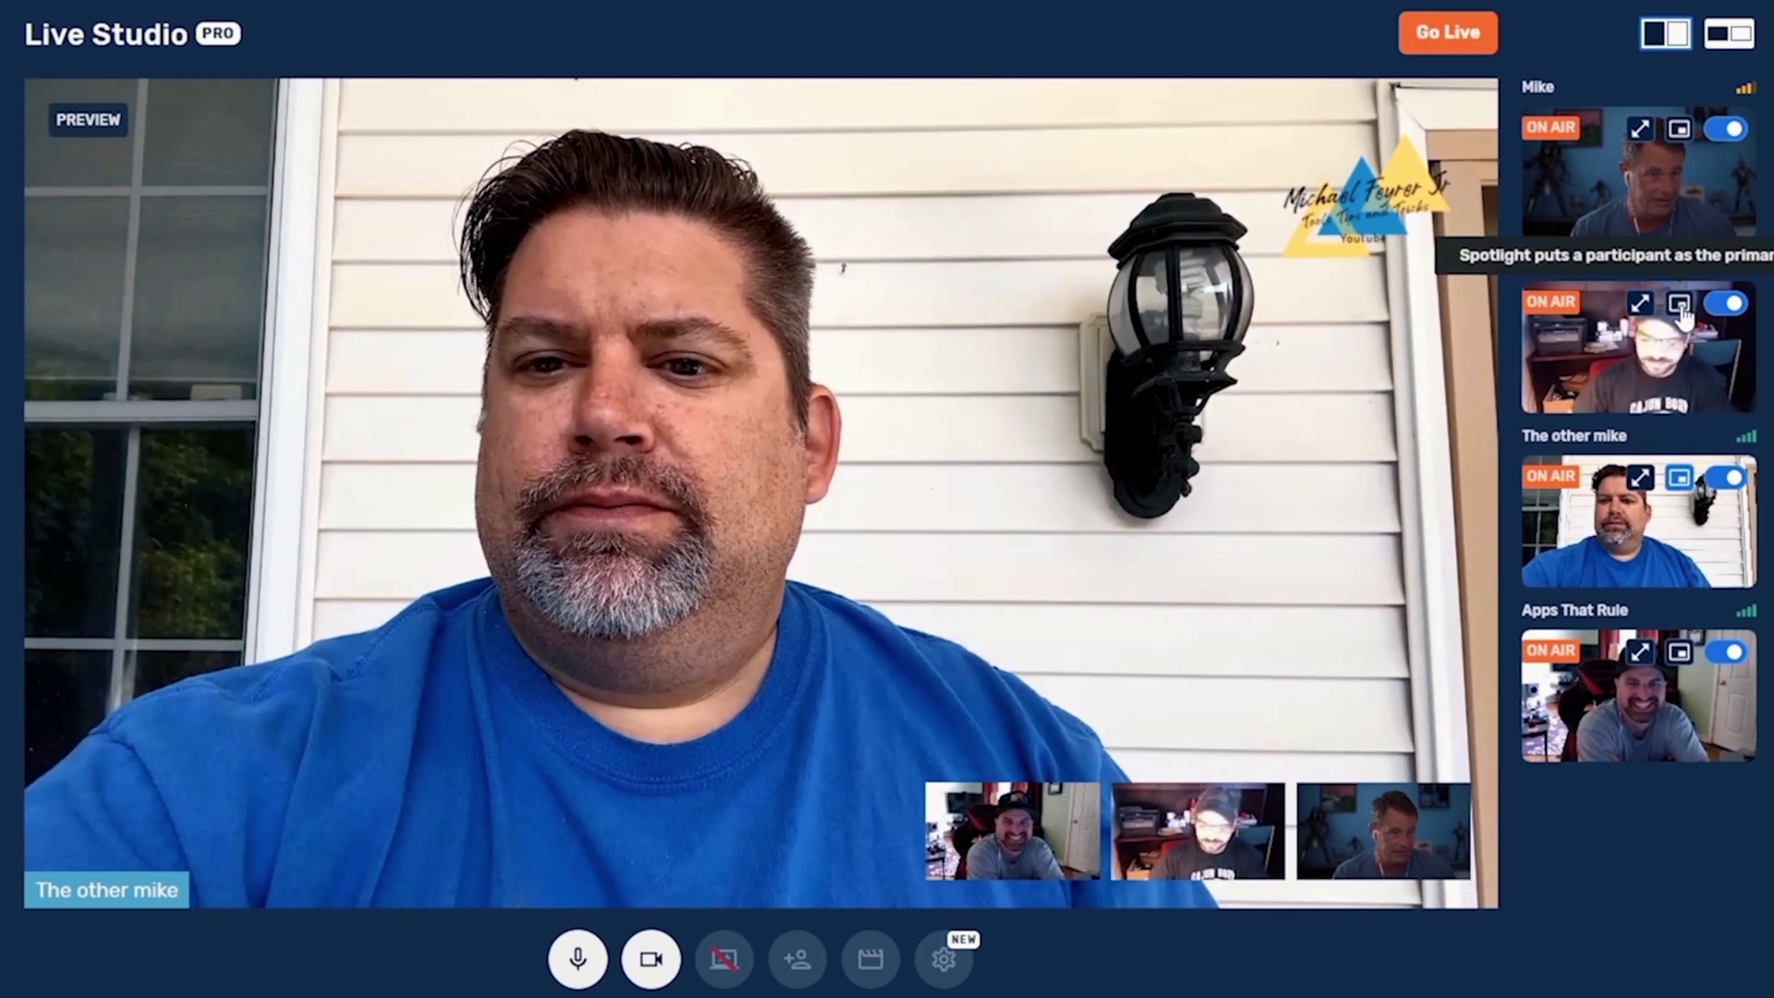
click(1680, 306)
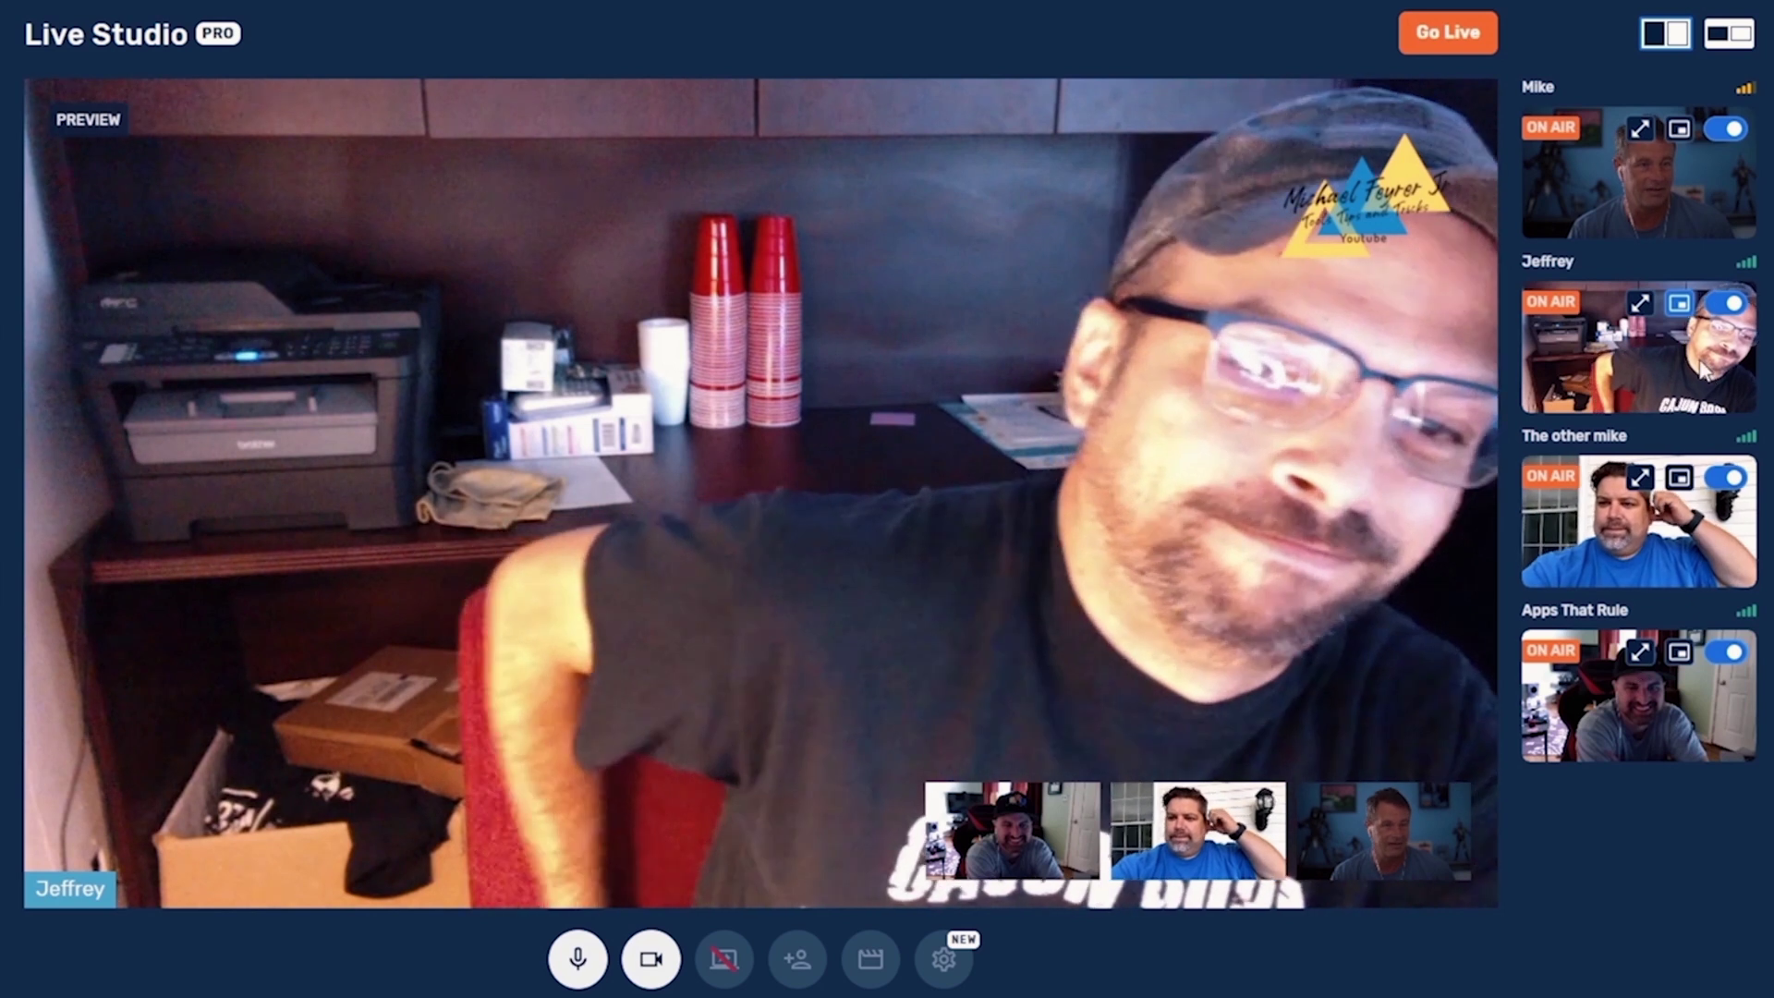
click(1680, 303)
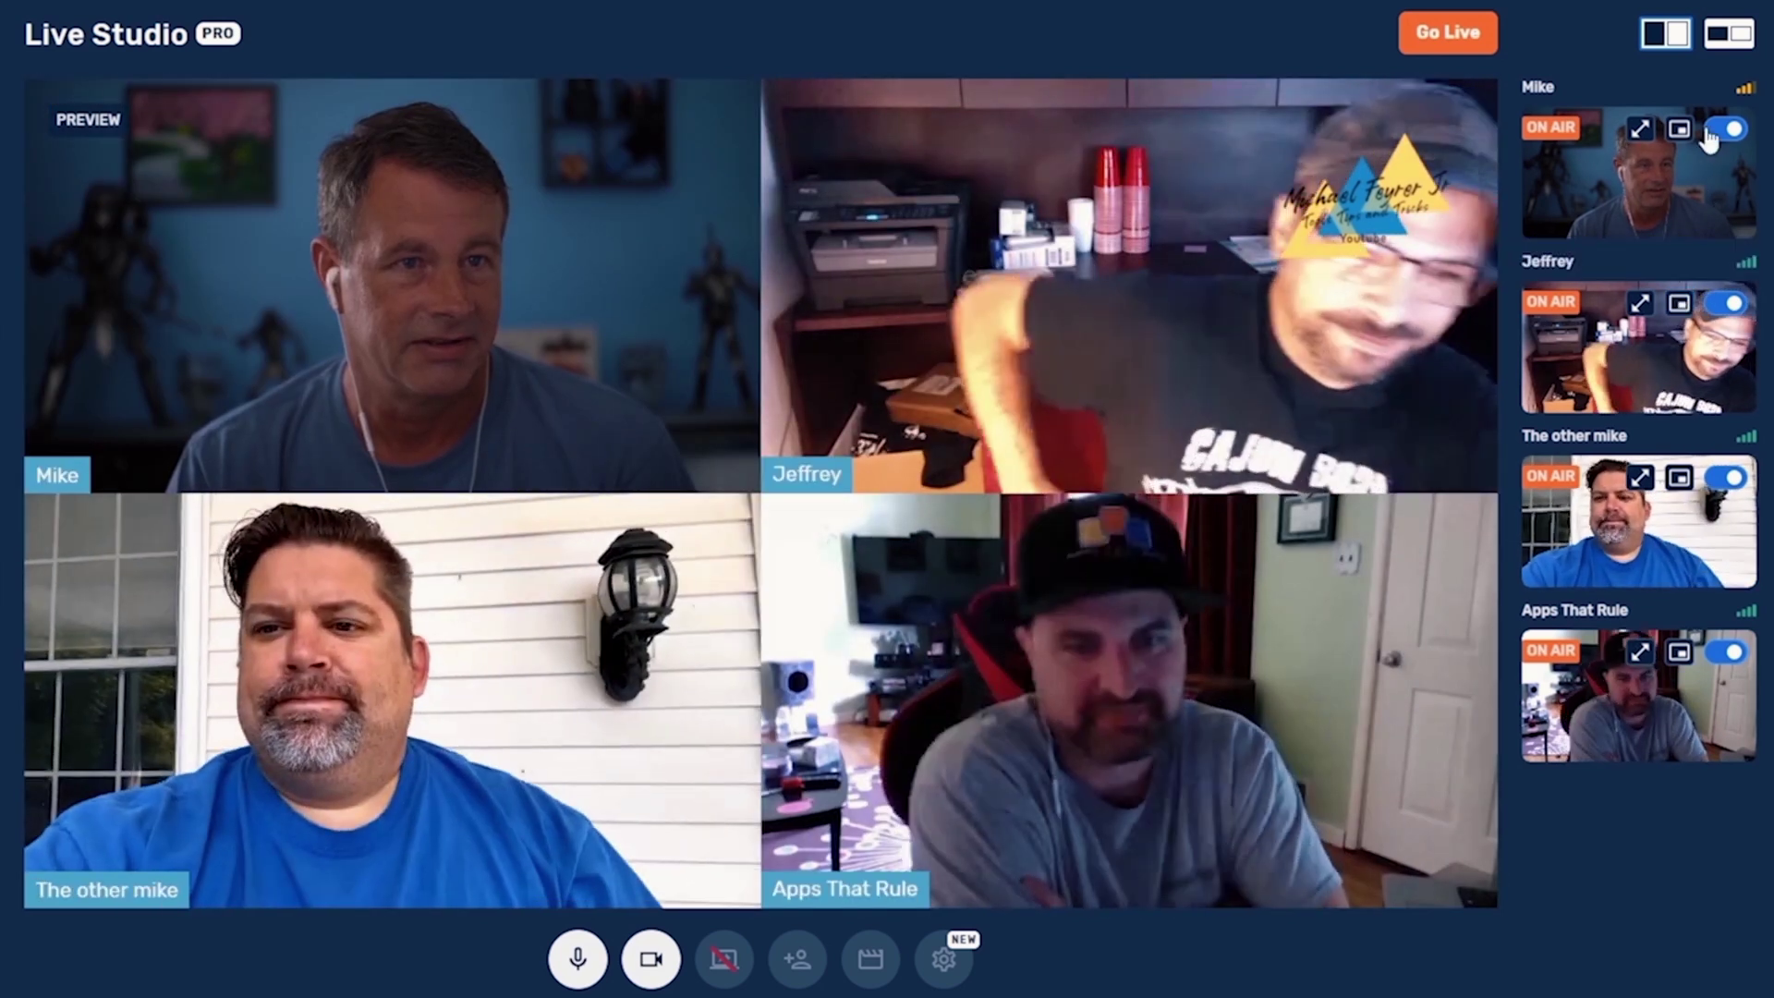
click(1729, 34)
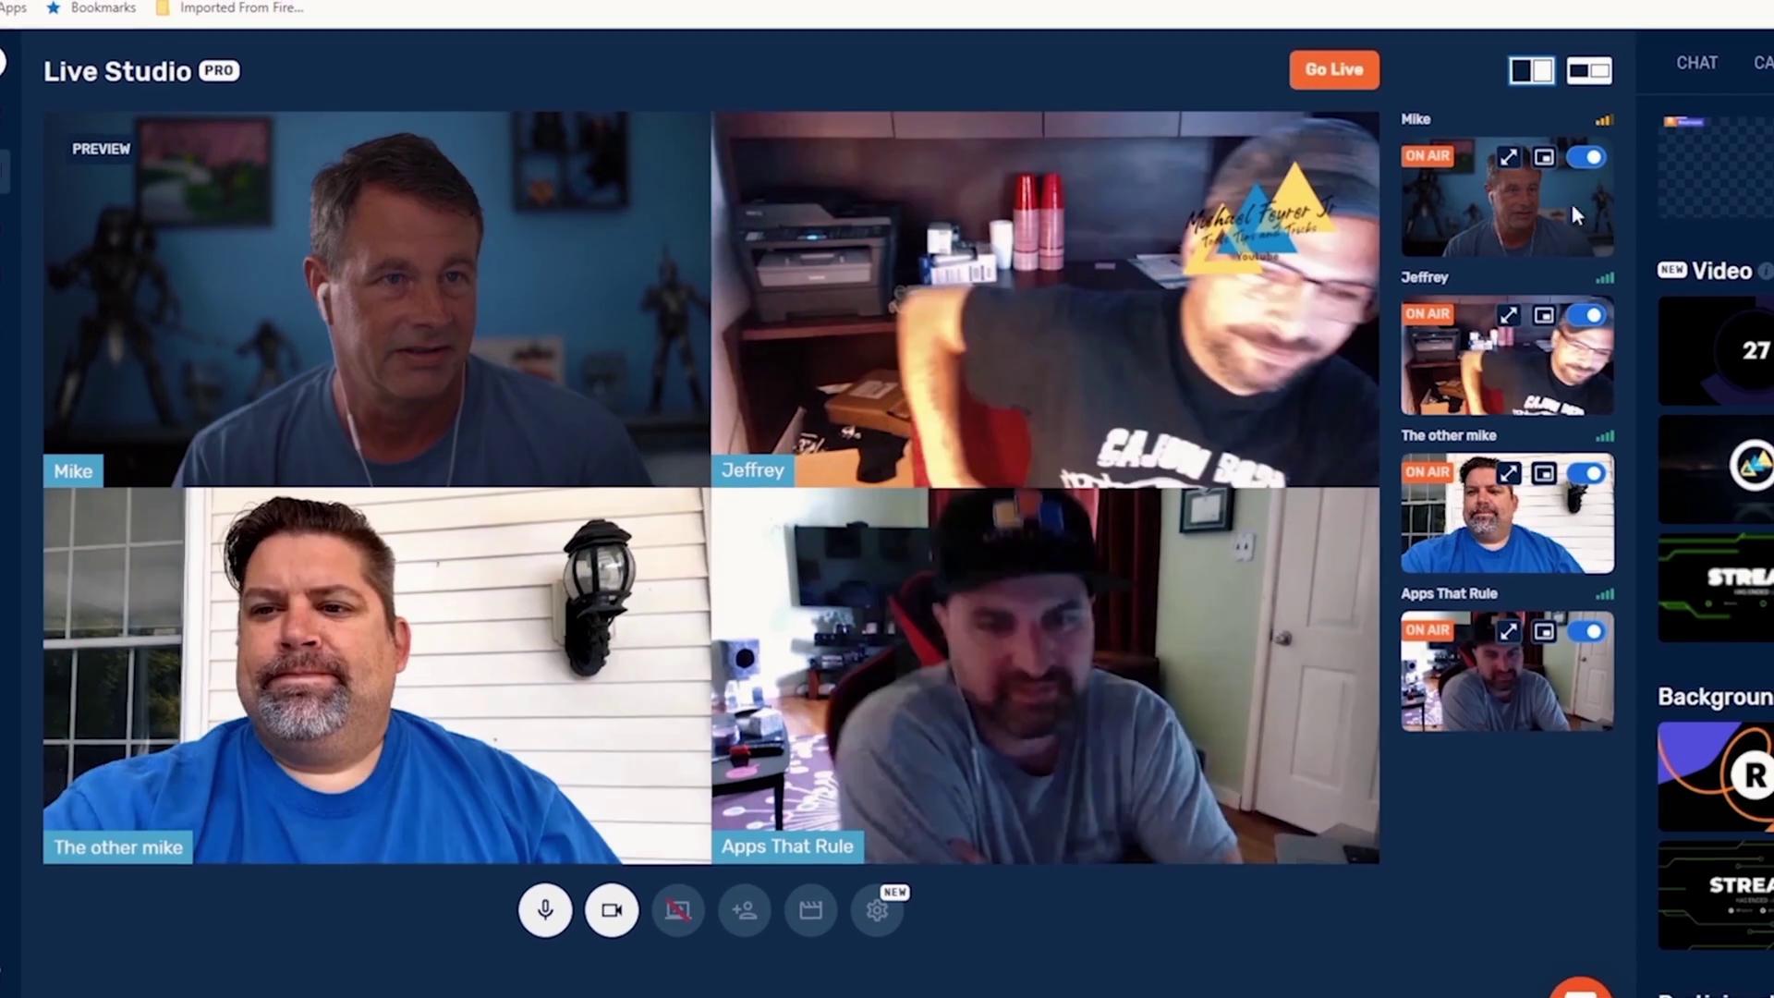
click(1591, 70)
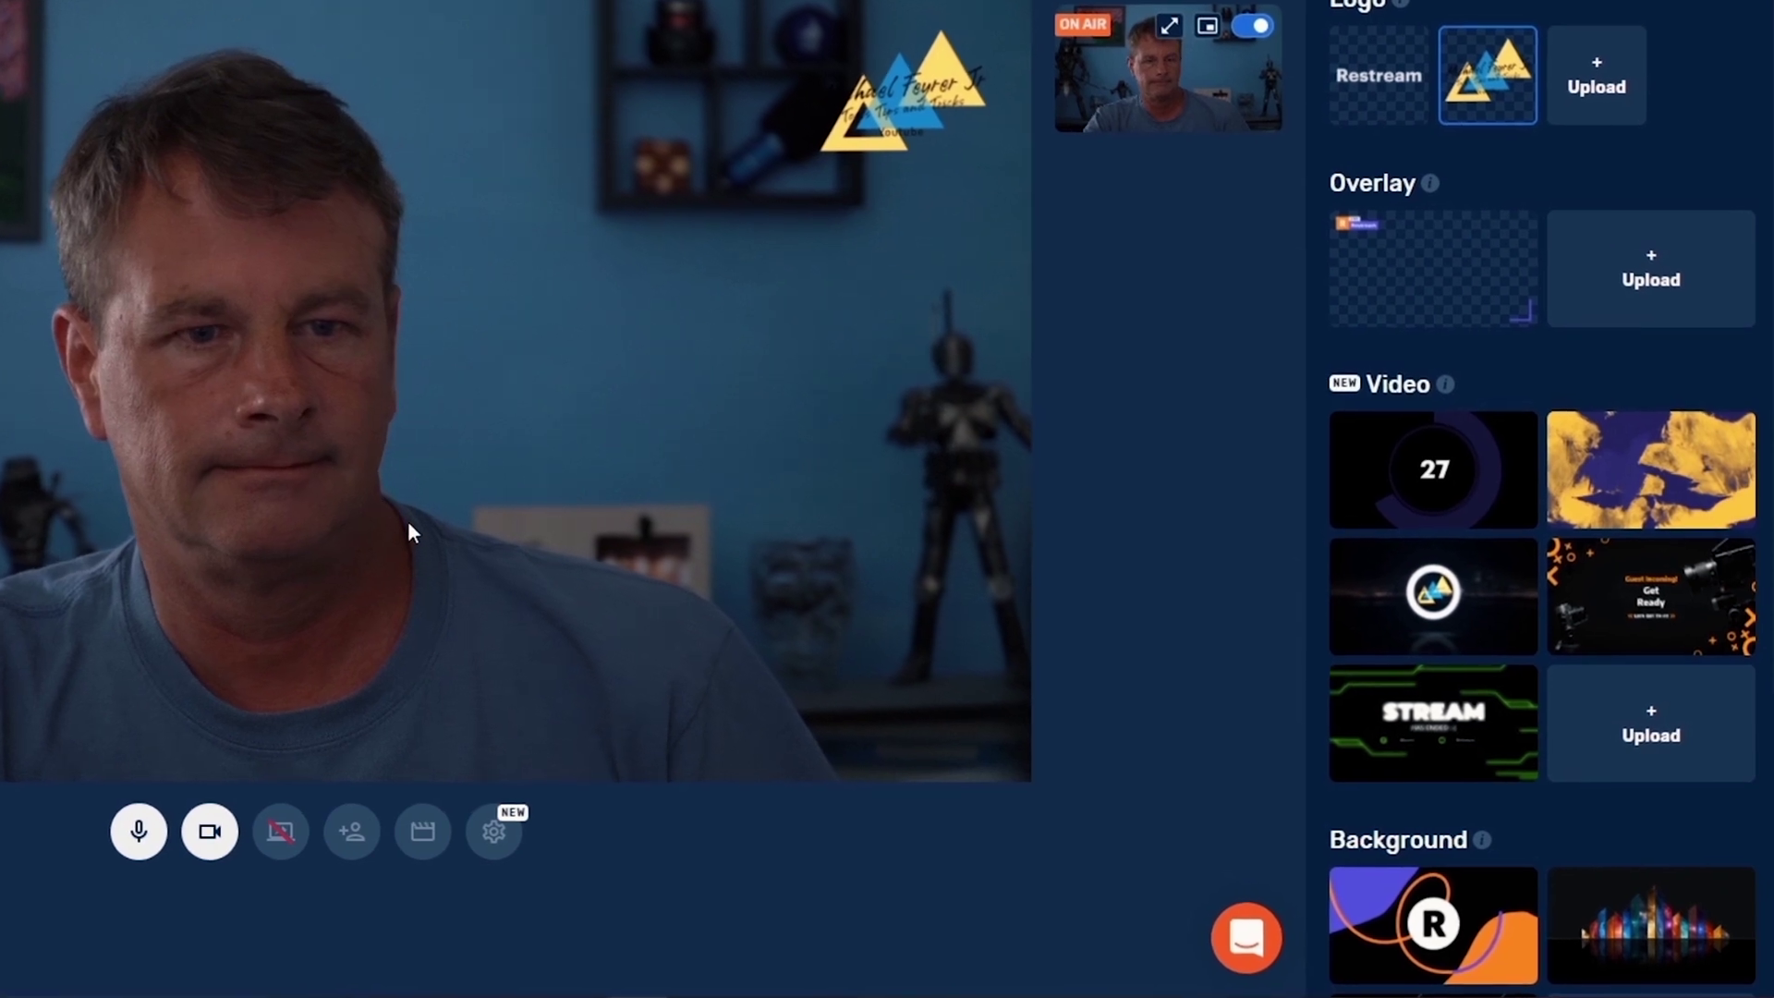
Play the green "Stream has ended" video and take the camera feed off air
mouse_move(1395, 698)
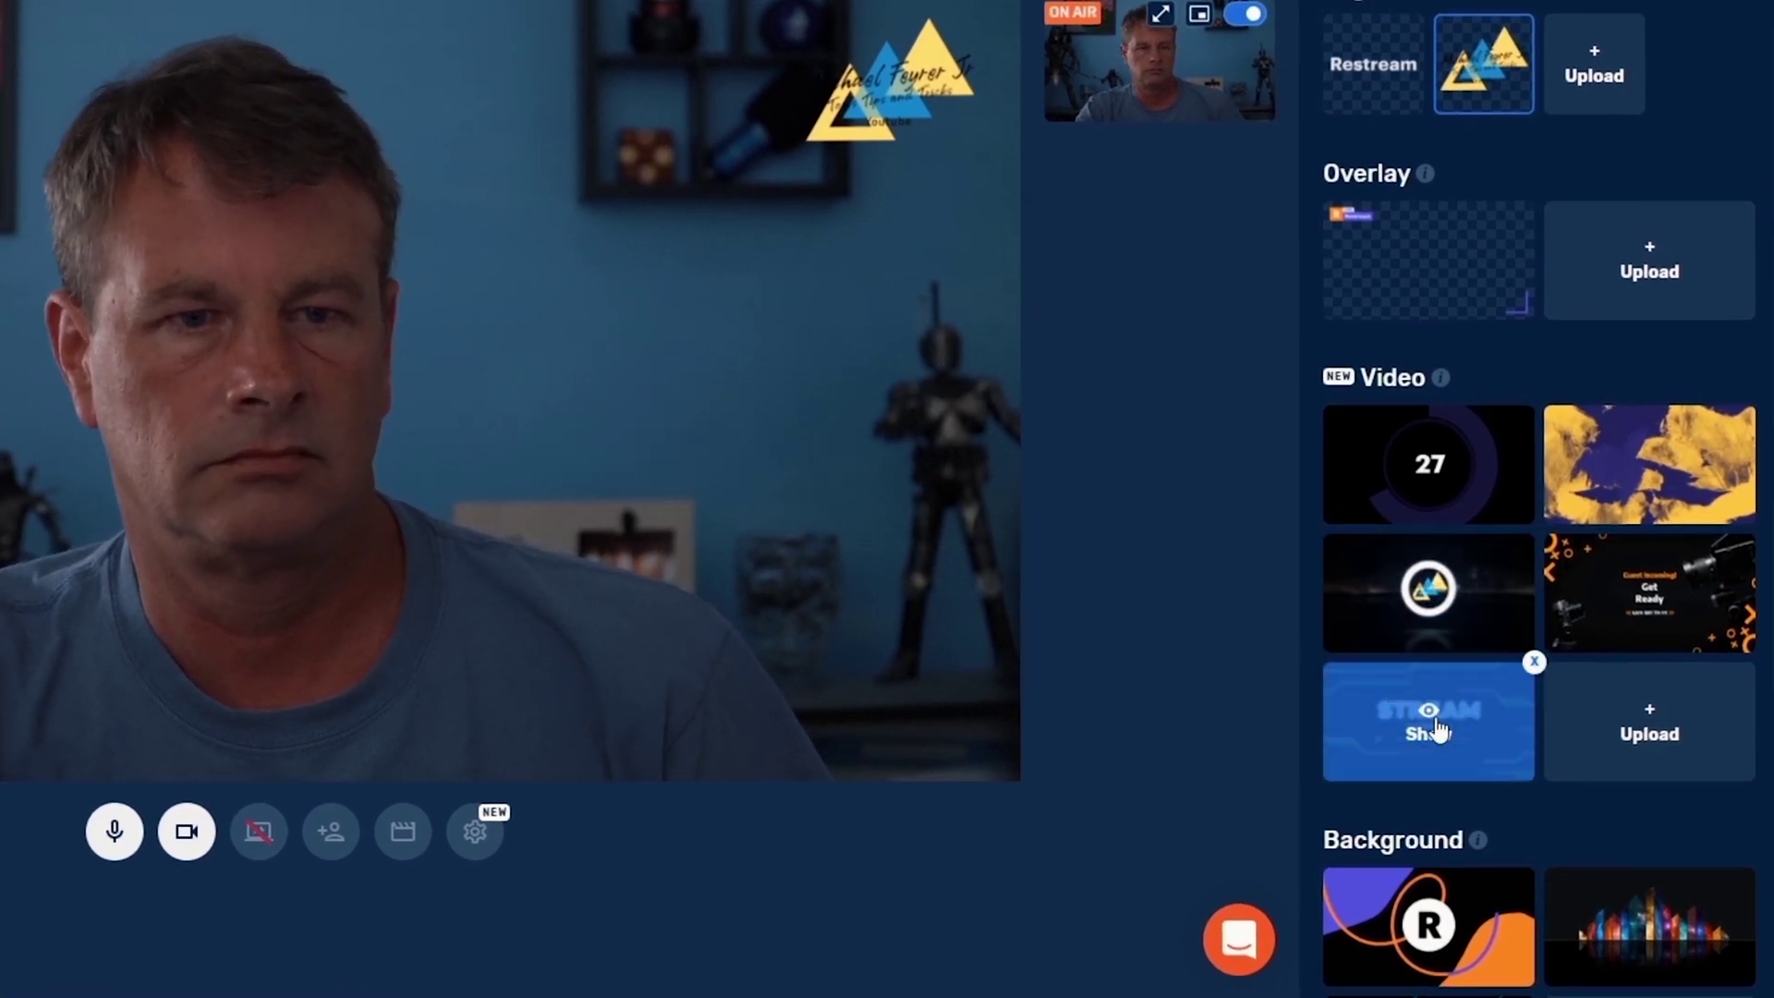
click(1405, 735)
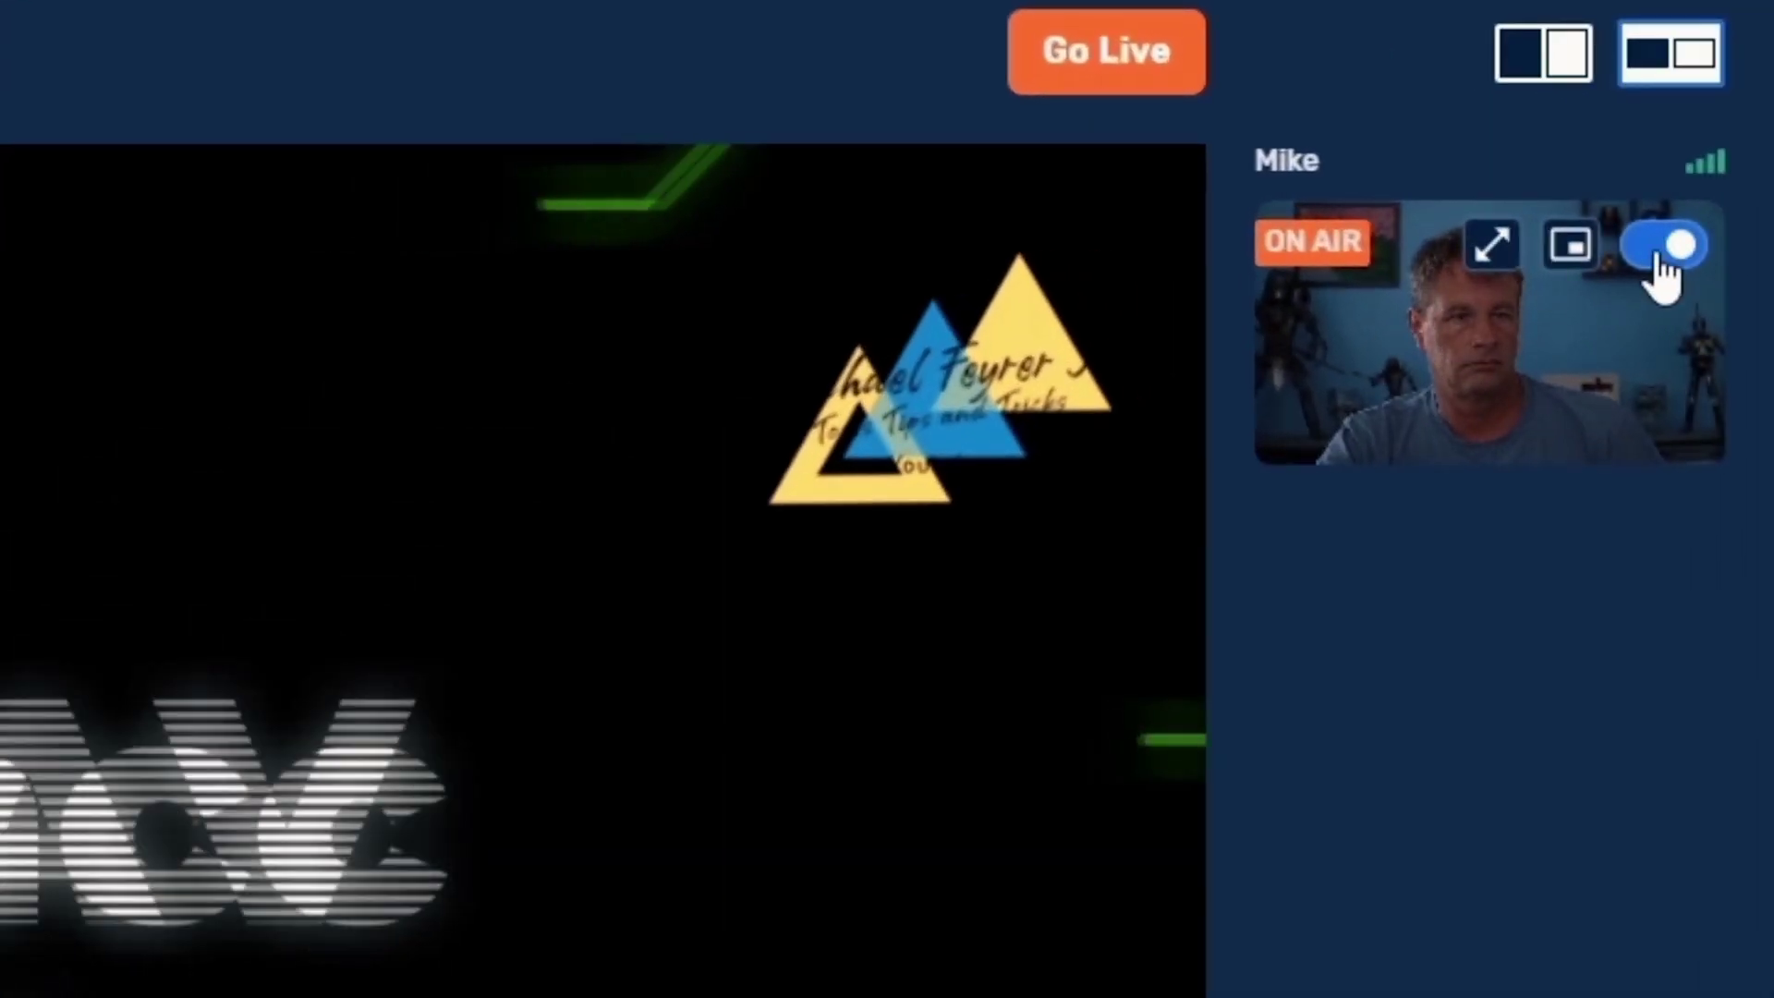
click(1362, 204)
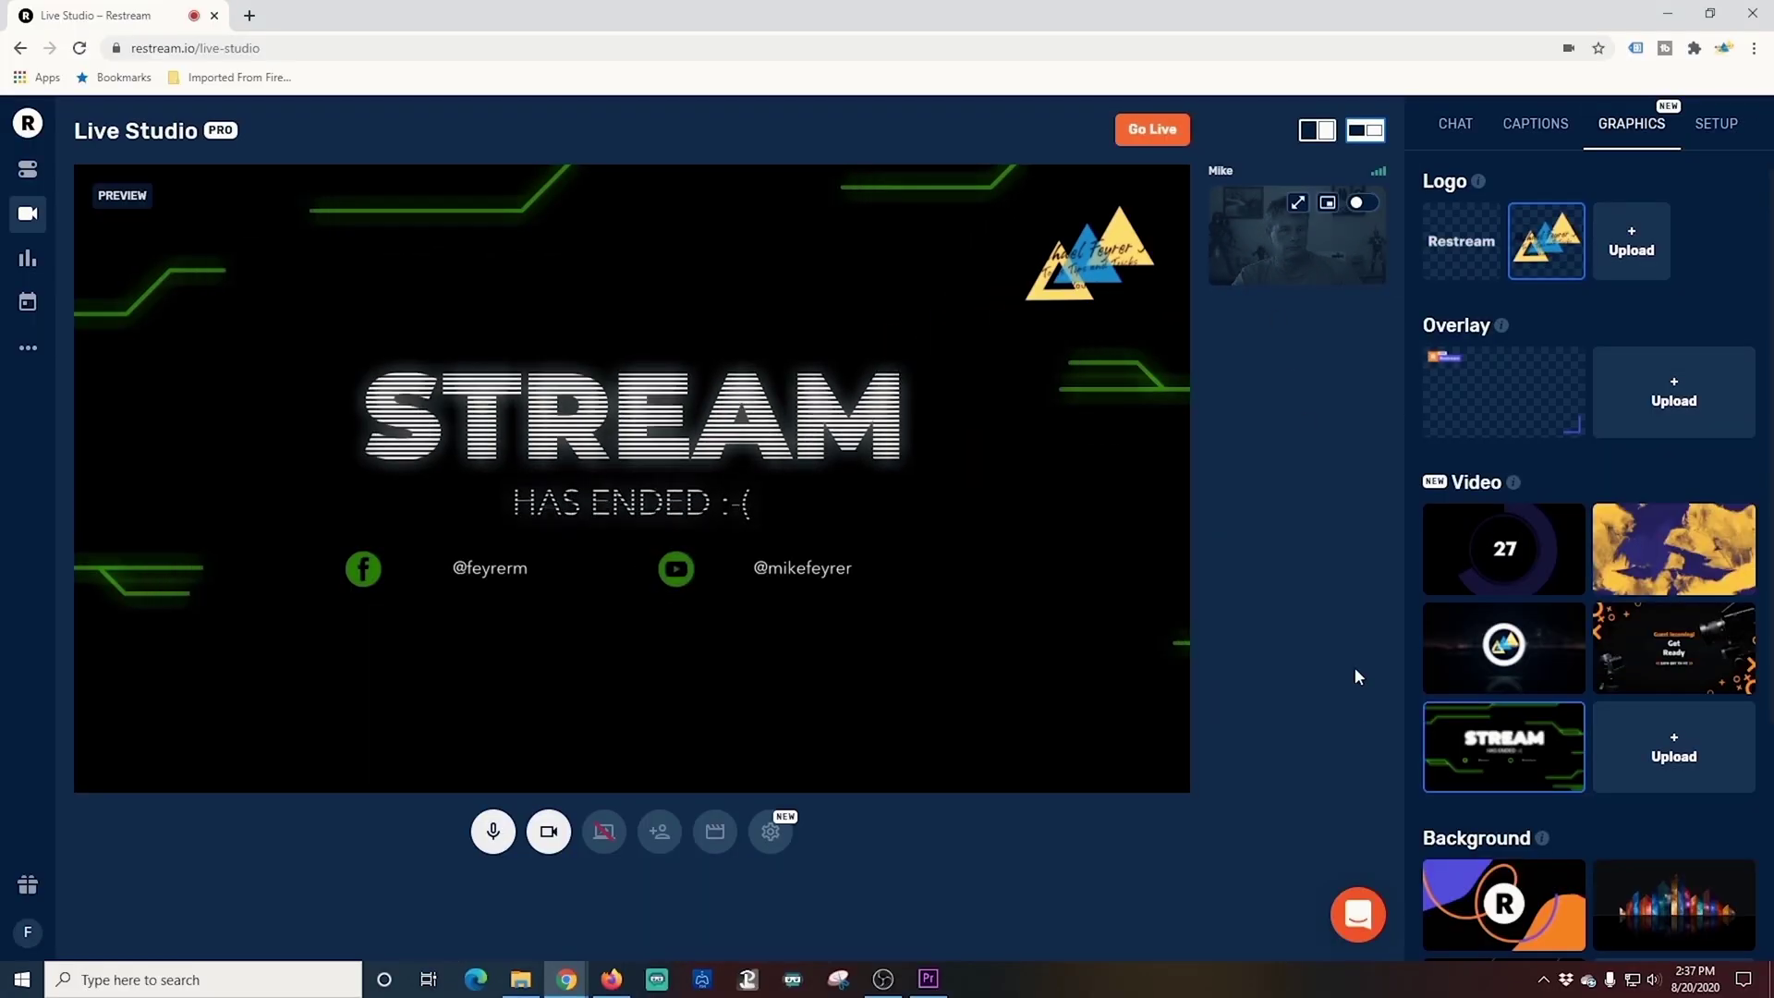
Set the matching "Stream has ended" image as the background behind the closing video
mouse_move(1493, 766)
scroll(1493, 765, down, 4)
click(1502, 667)
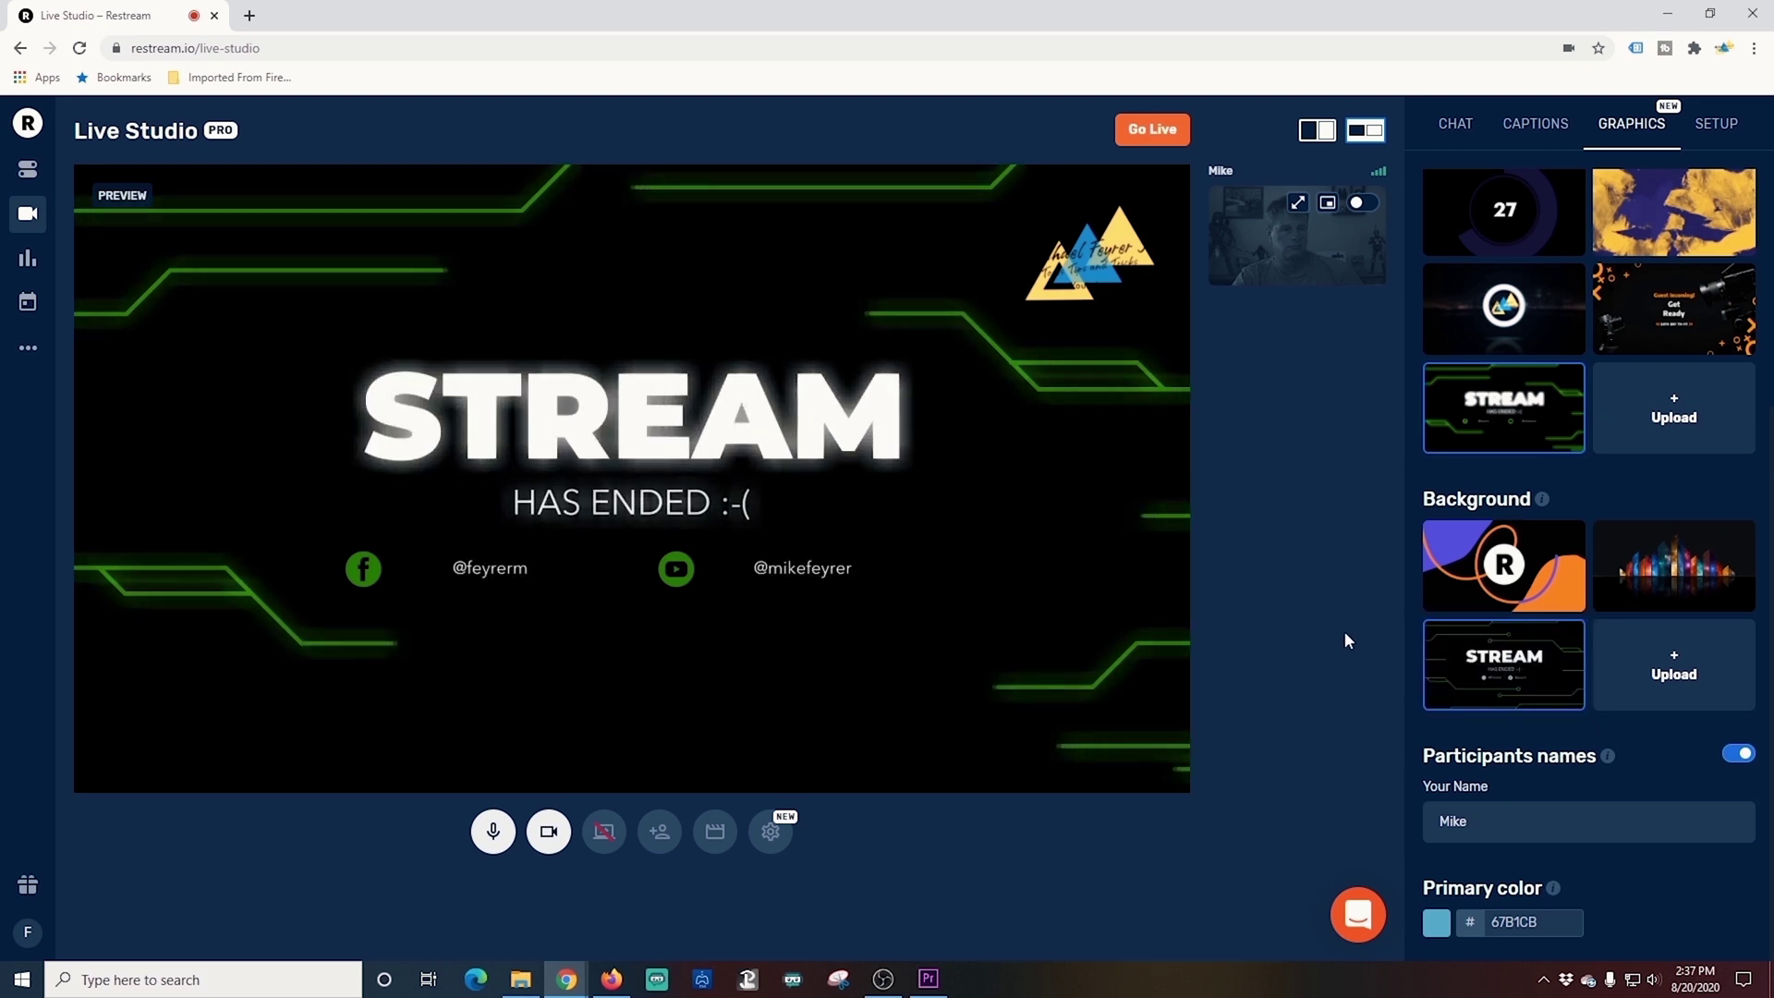